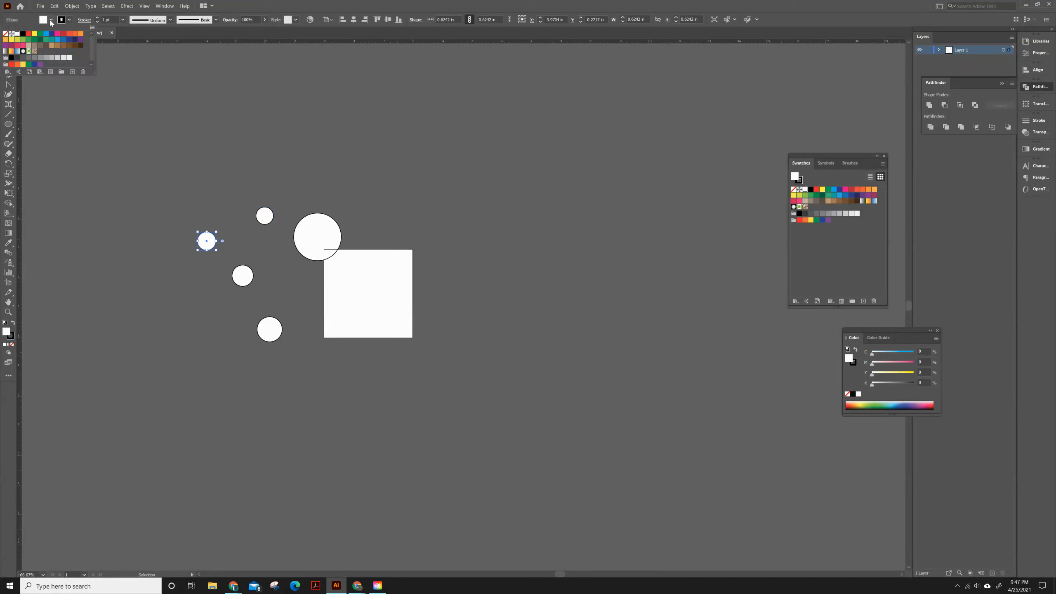
Fill the leftmost small circle with green (C=100, Y=100) and remove its stroke.
click(41, 33)
click(69, 21)
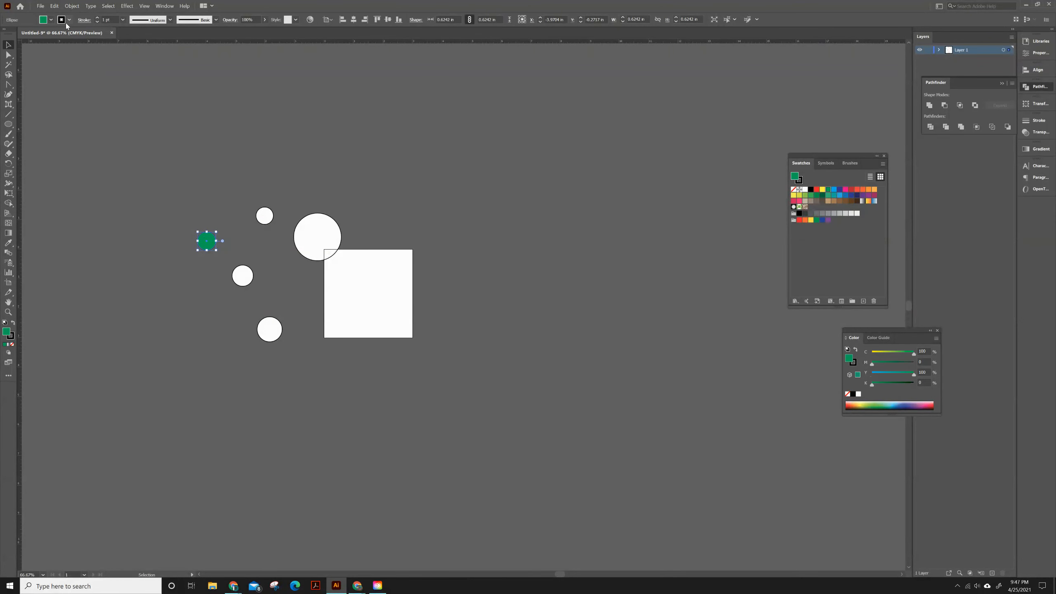
click(69, 20)
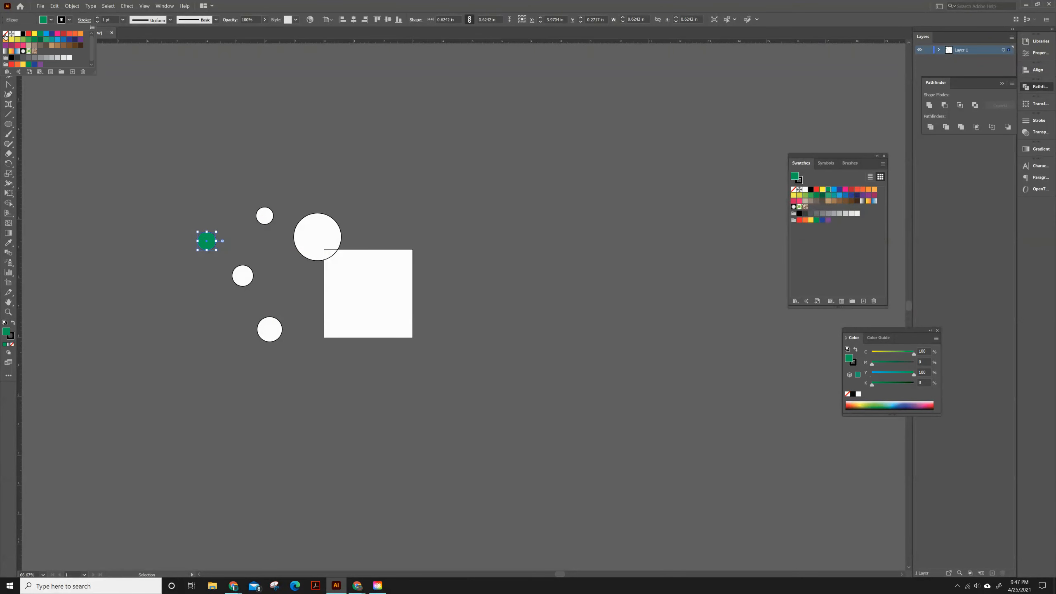
click(6, 35)
Fill the uppermost small circle with cyan blue (C=100) and remove its stroke.
click(265, 215)
click(50, 20)
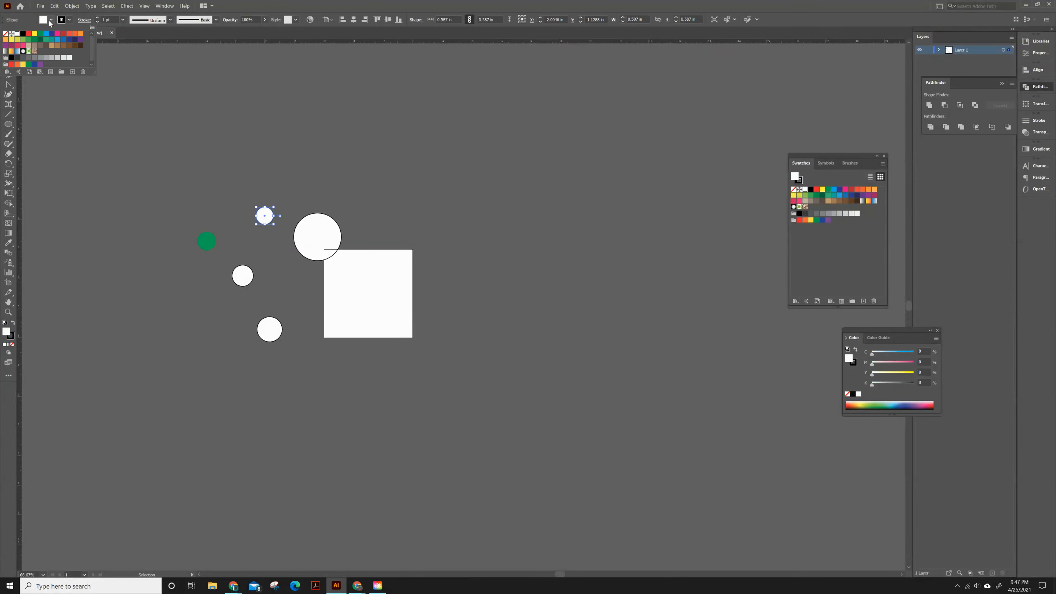
click(47, 34)
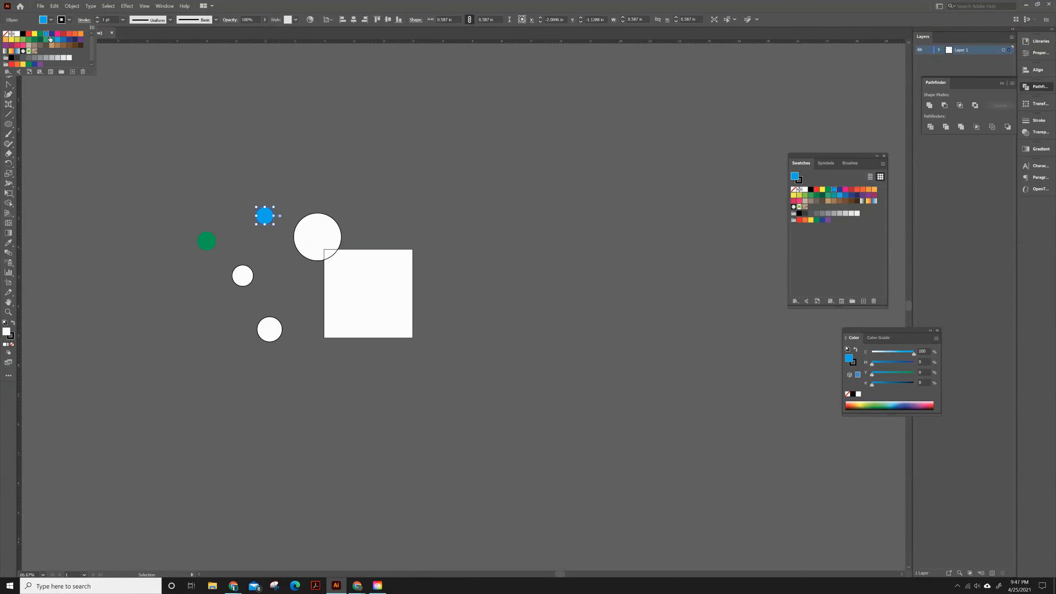
click(69, 20)
click(69, 20)
click(6, 34)
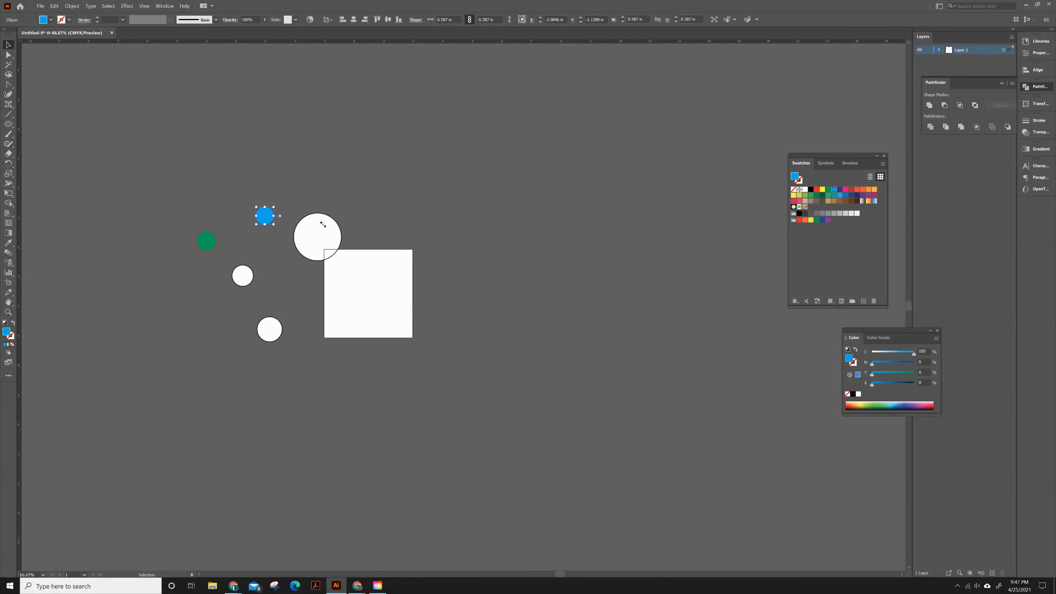
Raise the black stroke weight of the large white circle to 9 pt.
click(306, 227)
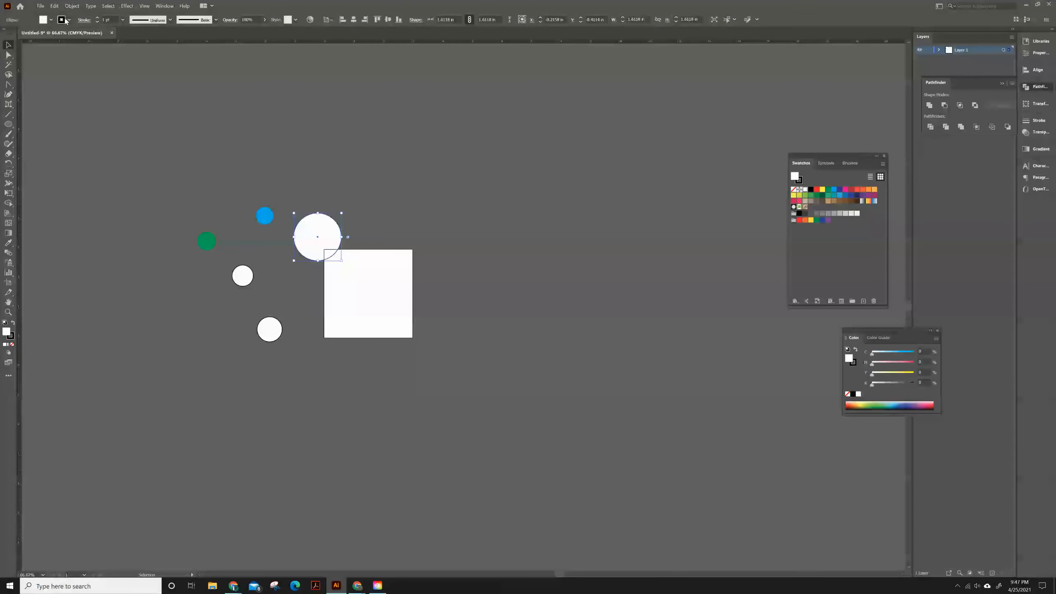
click(51, 21)
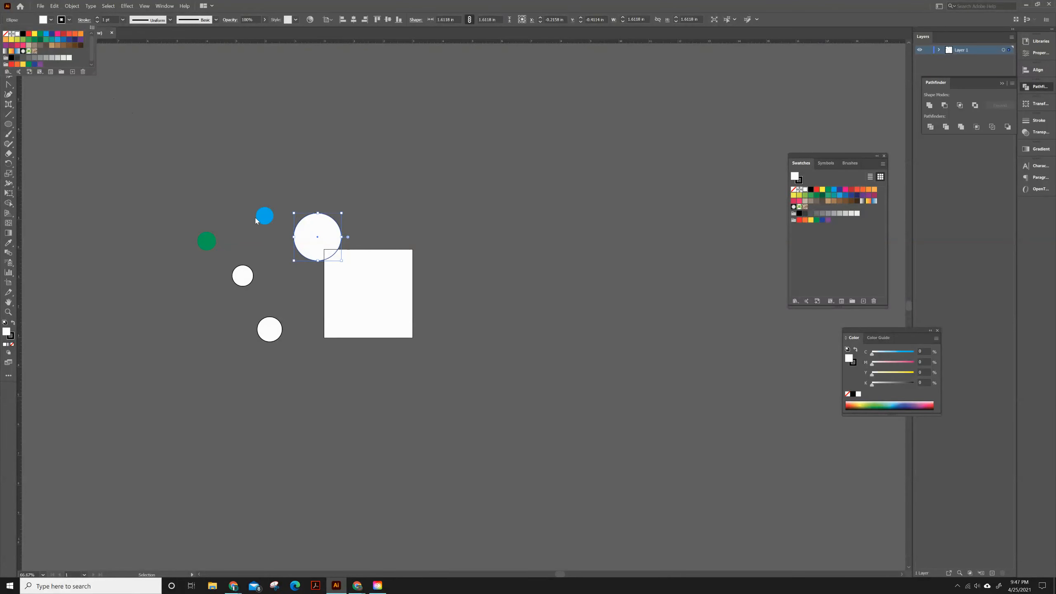
click(97, 18)
click(97, 18)
click(97, 18)
click(97, 18)
click(97, 18)
click(97, 18)
click(97, 18)
click(97, 18)
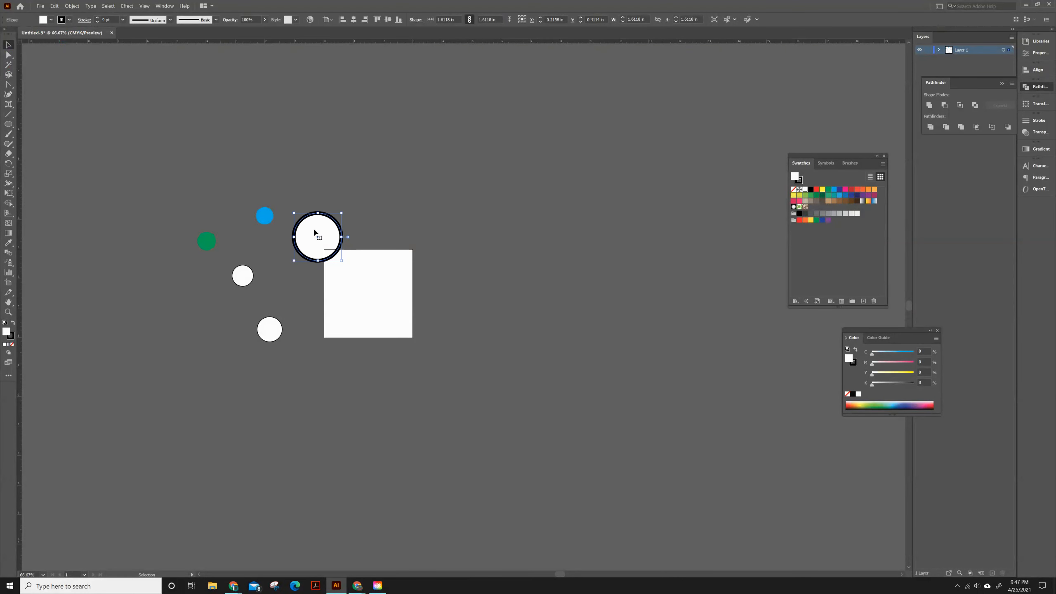
Show the Stroke settings as a floating panel over the canvas near the large circle.
key(ctrl+equal)
key(ctrl+equal)
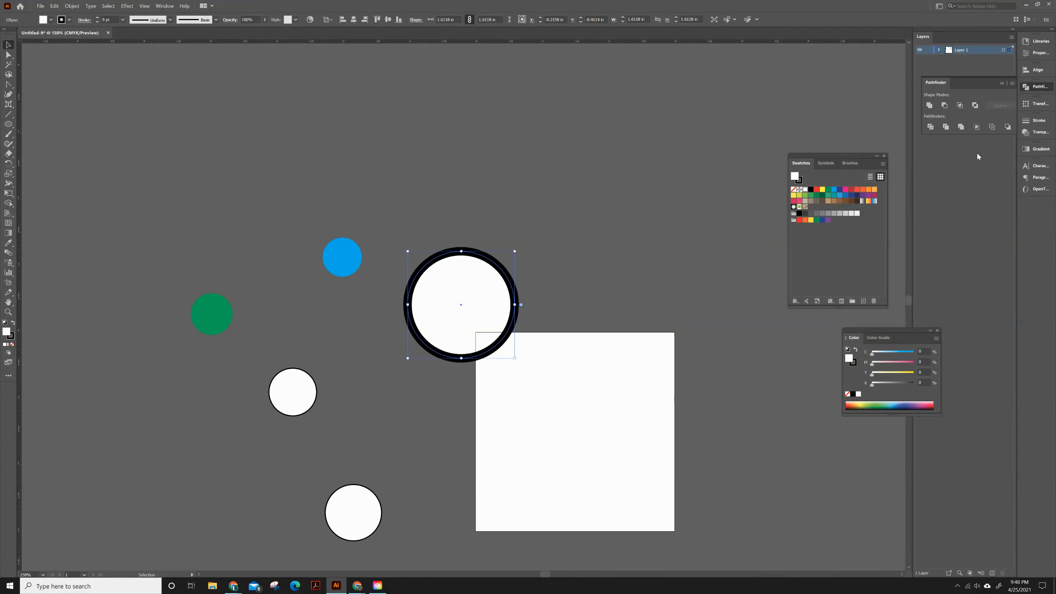
click(1027, 120)
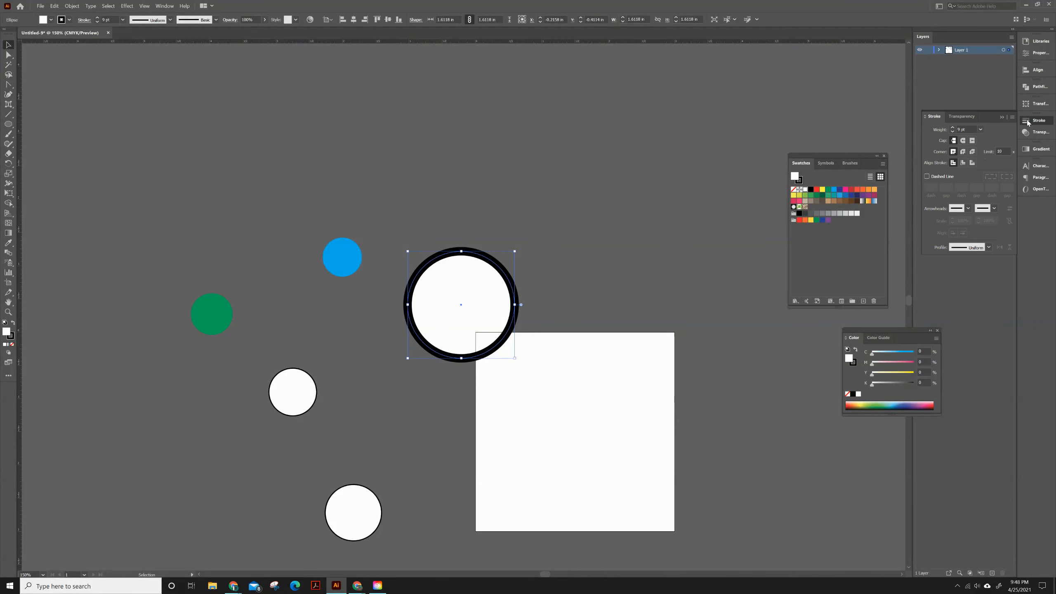
drag(982, 112, 689, 112)
click(164, 6)
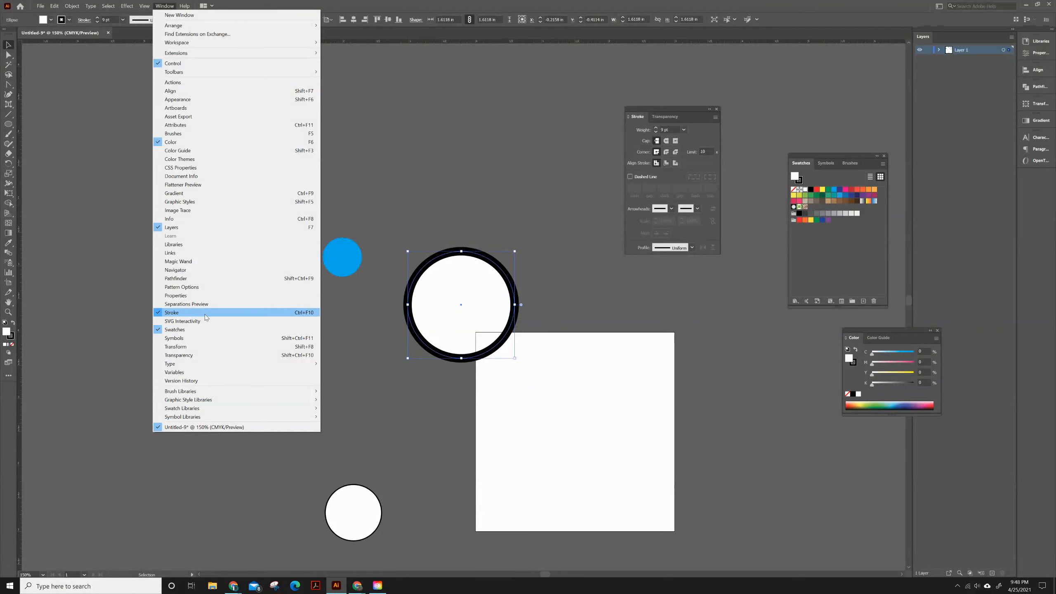
click(556, 228)
Align the large circle's stroke to the inside and move the circle up, clear of the artboard.
click(514, 290)
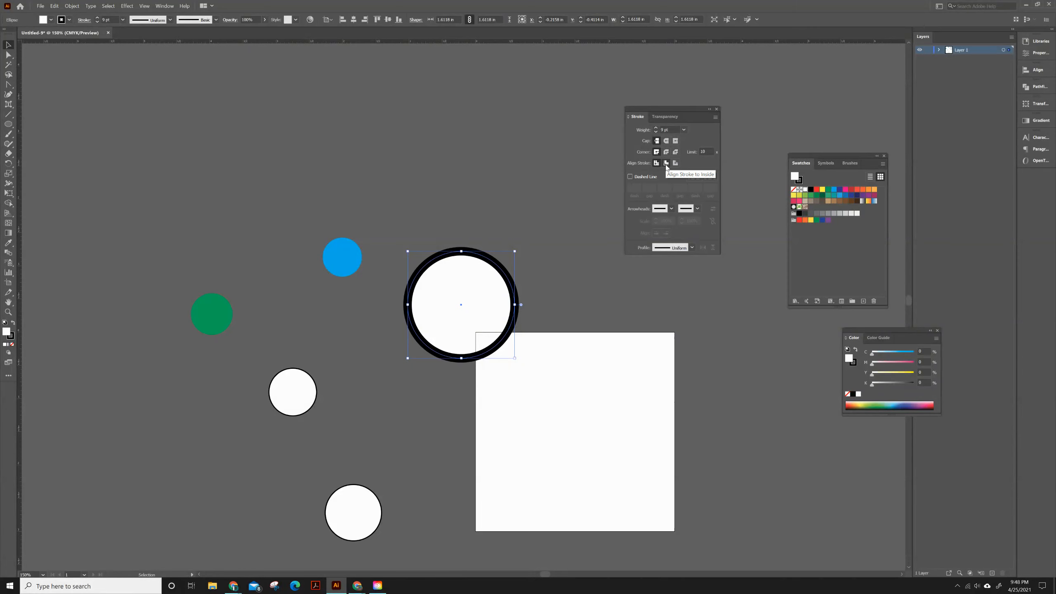
click(666, 162)
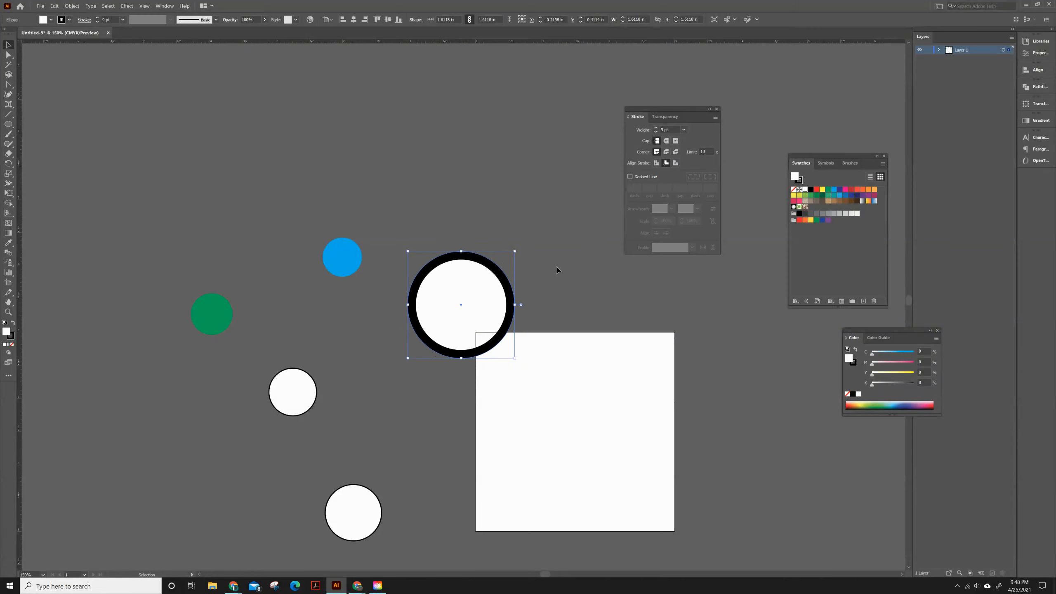
drag(440, 306, 431, 244)
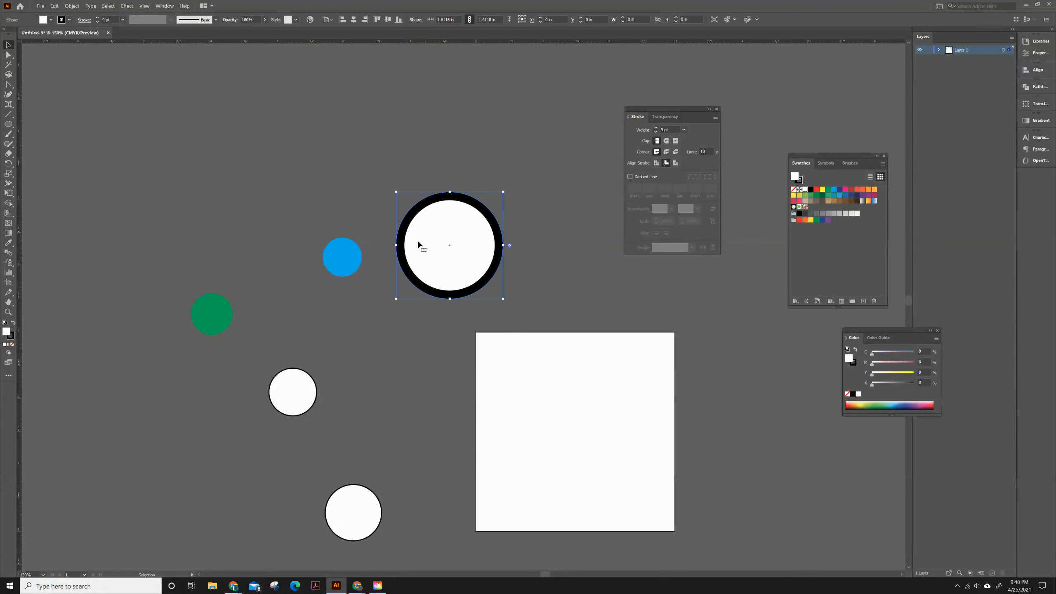
Remove the stroke from the small white circle below the green one and fill it with magenta pink (M=100).
click(313, 395)
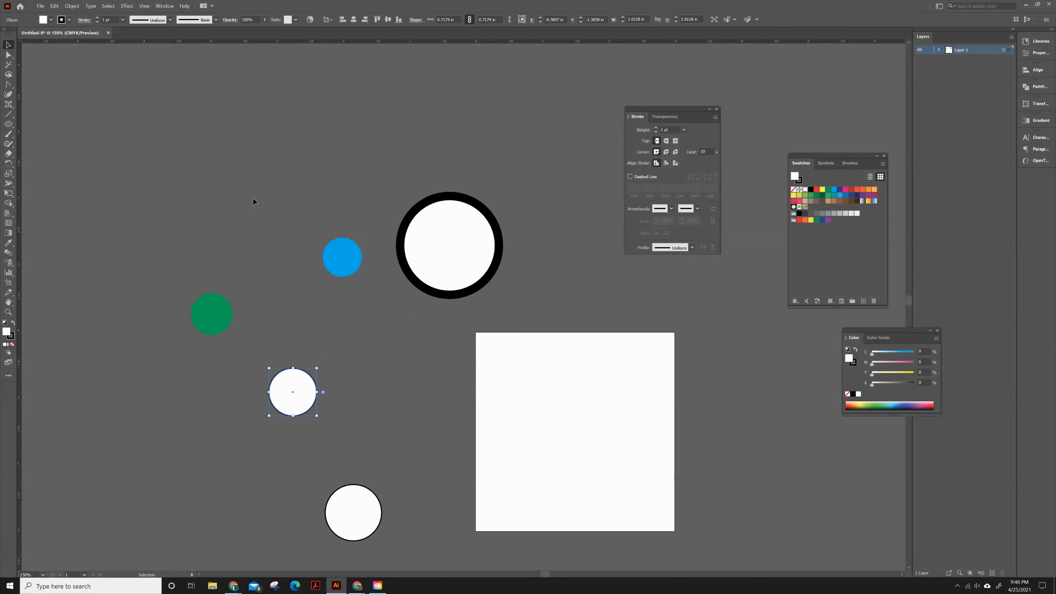
click(69, 19)
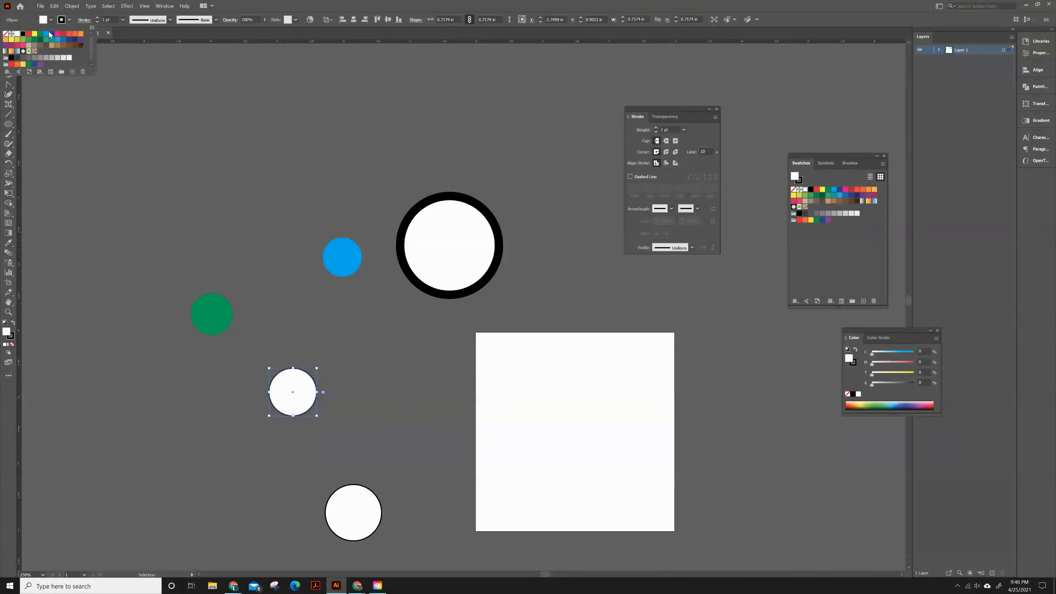
click(5, 35)
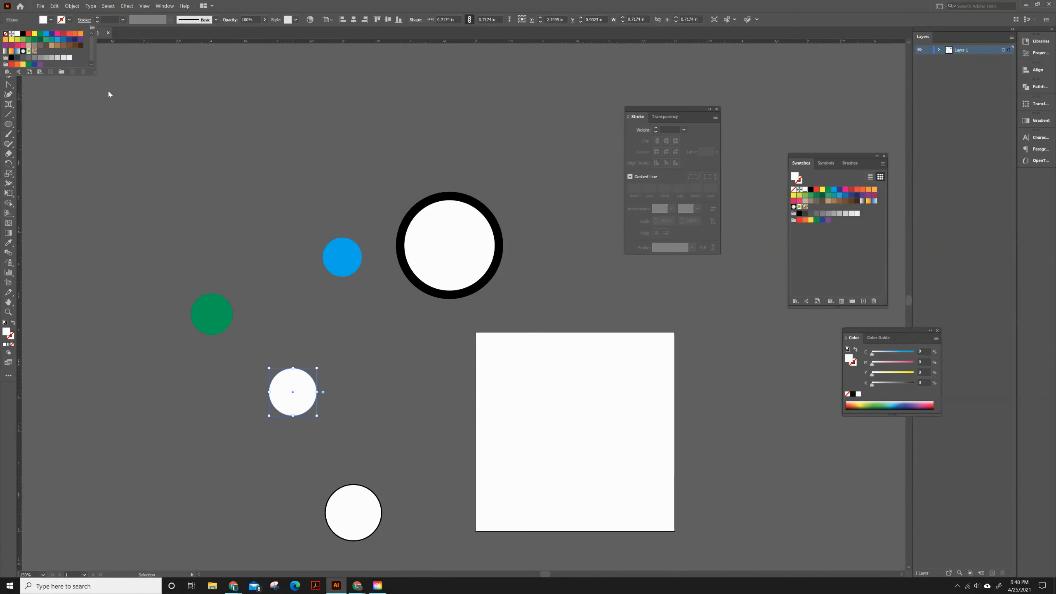
click(50, 20)
click(51, 19)
click(59, 34)
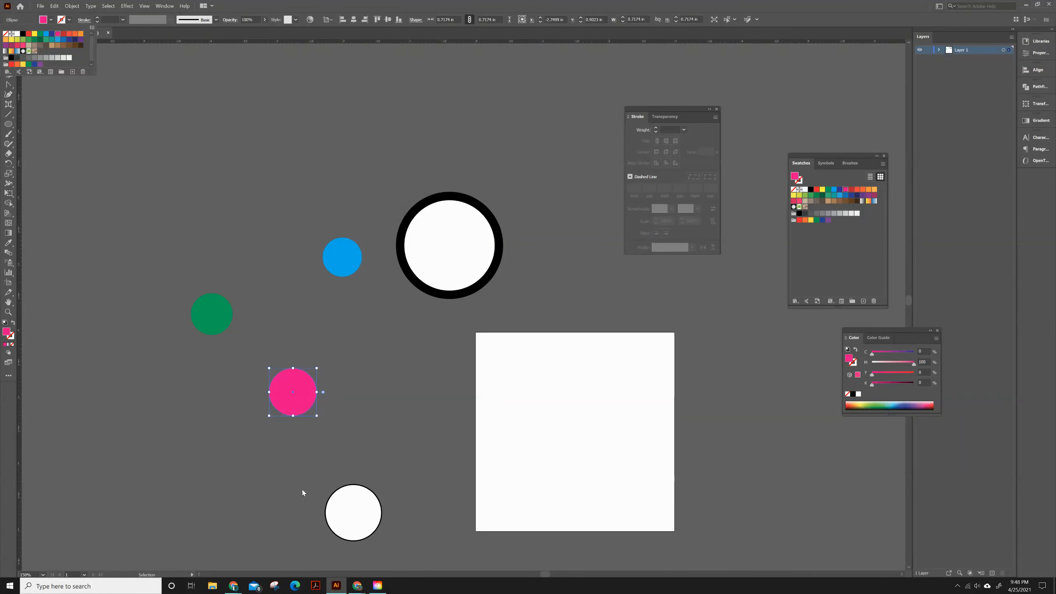
Remove the stroke from the lowest white circle and fill it with dark green (C=85 M=10 Y=100 K=10).
click(352, 504)
click(70, 20)
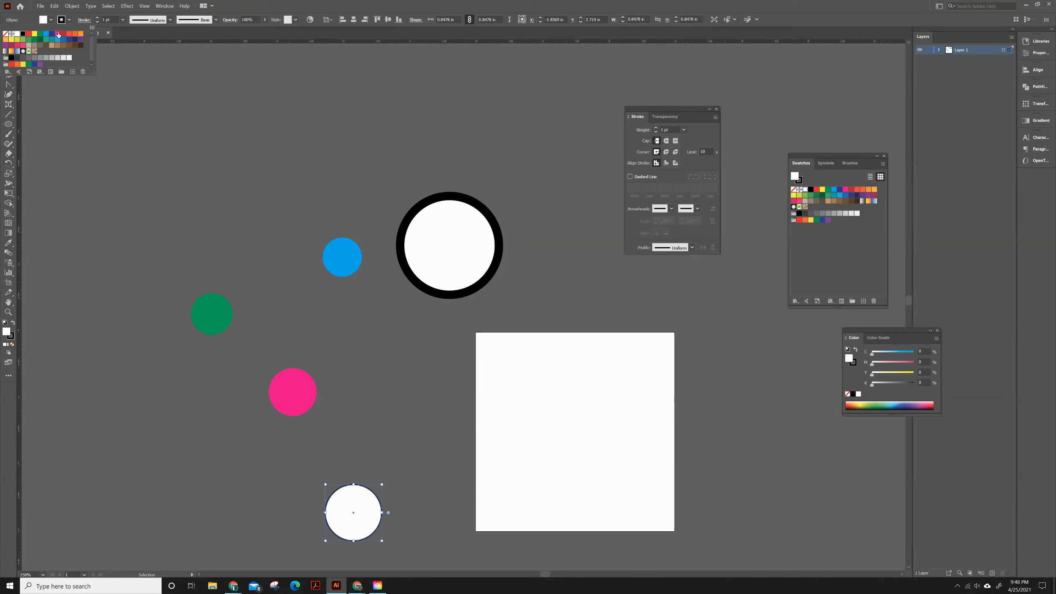
click(5, 34)
click(50, 20)
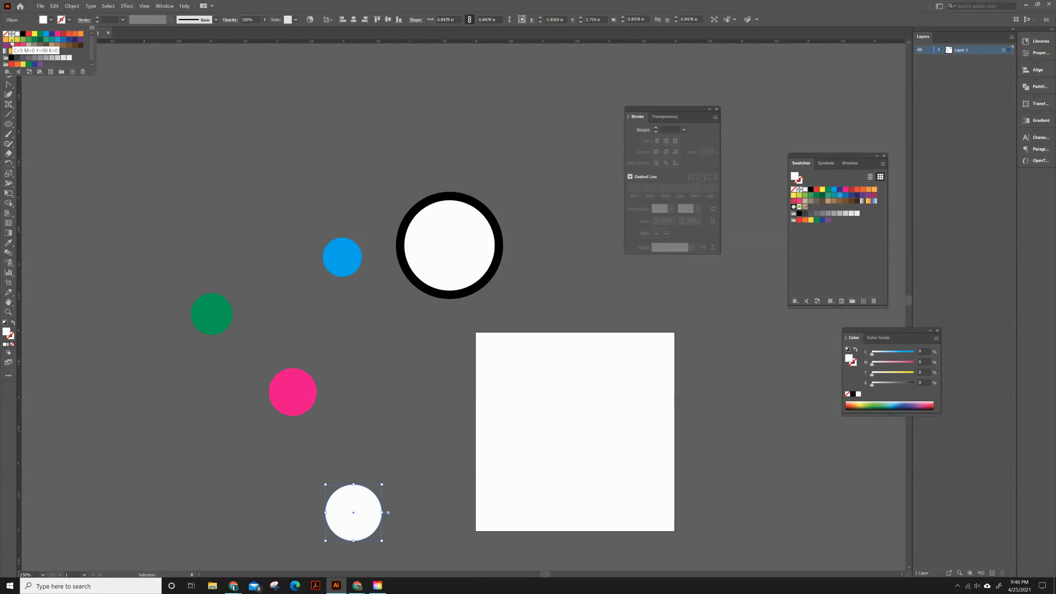
click(35, 40)
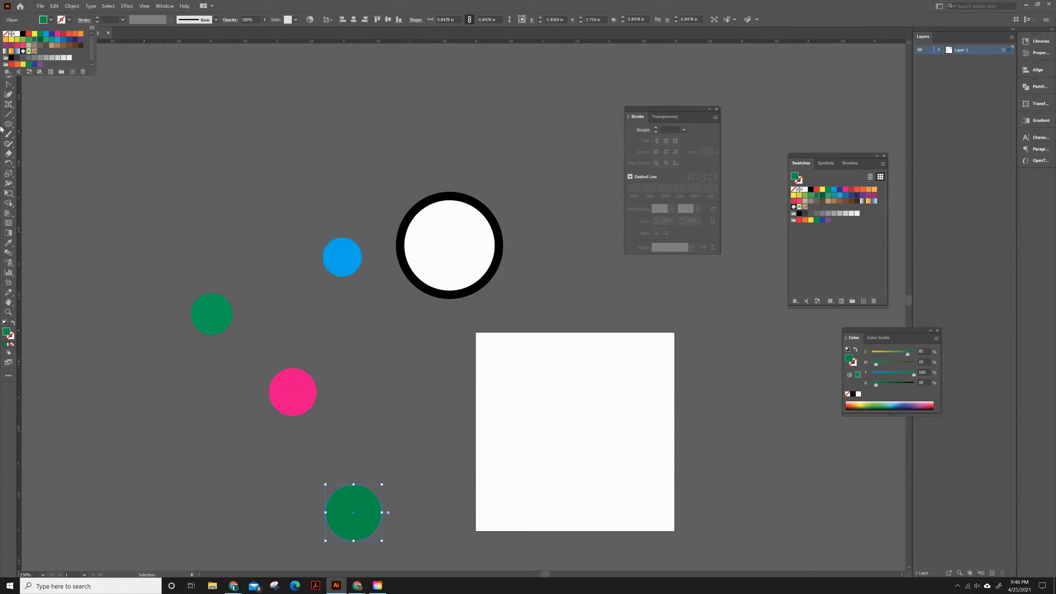
click(34, 98)
Place the dark green circle across the artboard's left edge and the black ring inside the artboard, scaled down to about 1.22 in.
drag(361, 512, 406, 422)
drag(473, 392, 277, 409)
key(ctrl+minus)
drag(394, 235, 500, 331)
mouse_move(358, 347)
mouse_down()
mouse_move(497, 412)
mouse_move(455, 325)
mouse_move(450, 278)
mouse_move(456, 423)
mouse_move(441, 327)
mouse_move(401, 338)
mouse_move(542, 338)
mouse_move(409, 306)
mouse_move(505, 371)
mouse_up()
drag(462, 337, 482, 313)
Place the pink circle across the artboard's top edge and arrange the ring, blue circle and lighter green circle inside the artboard.
drag(295, 320, 520, 283)
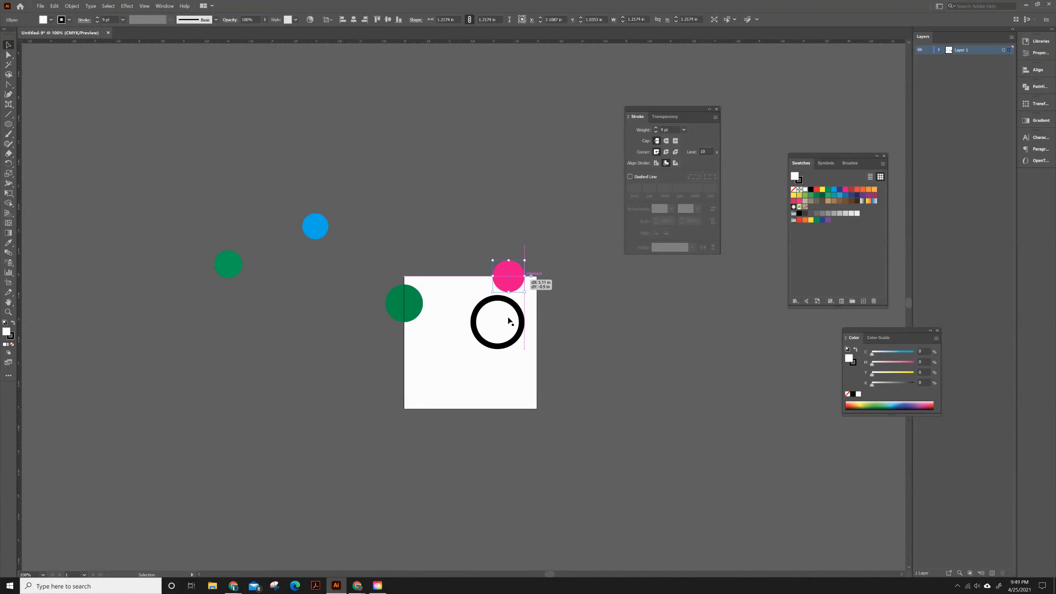
drag(511, 322, 518, 345)
drag(322, 228, 456, 299)
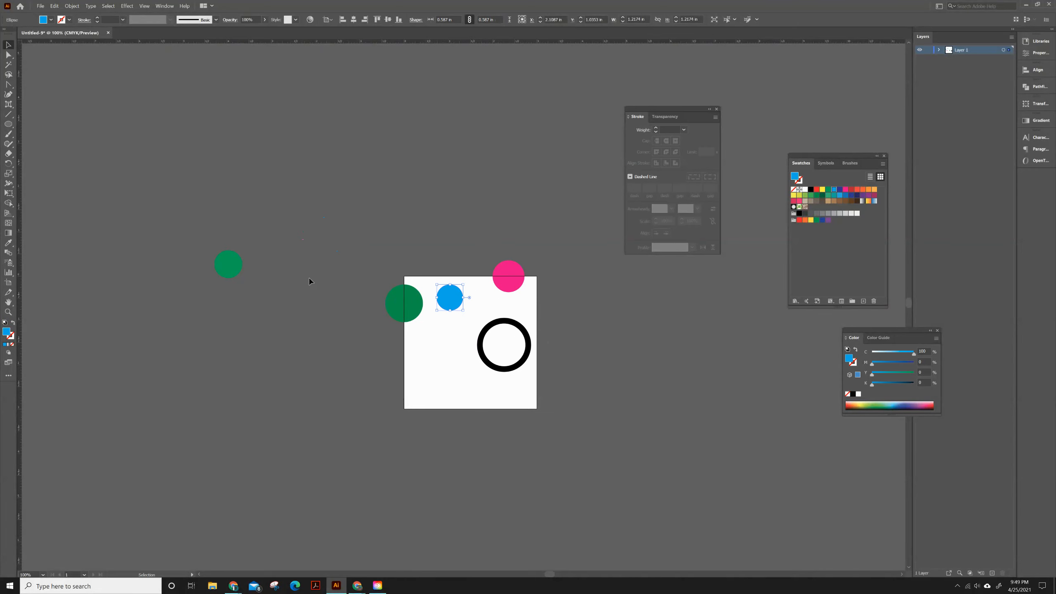
drag(233, 270, 469, 356)
Shift the black ring slightly toward the artboard's center and undo its accidental vertical squash.
click(481, 359)
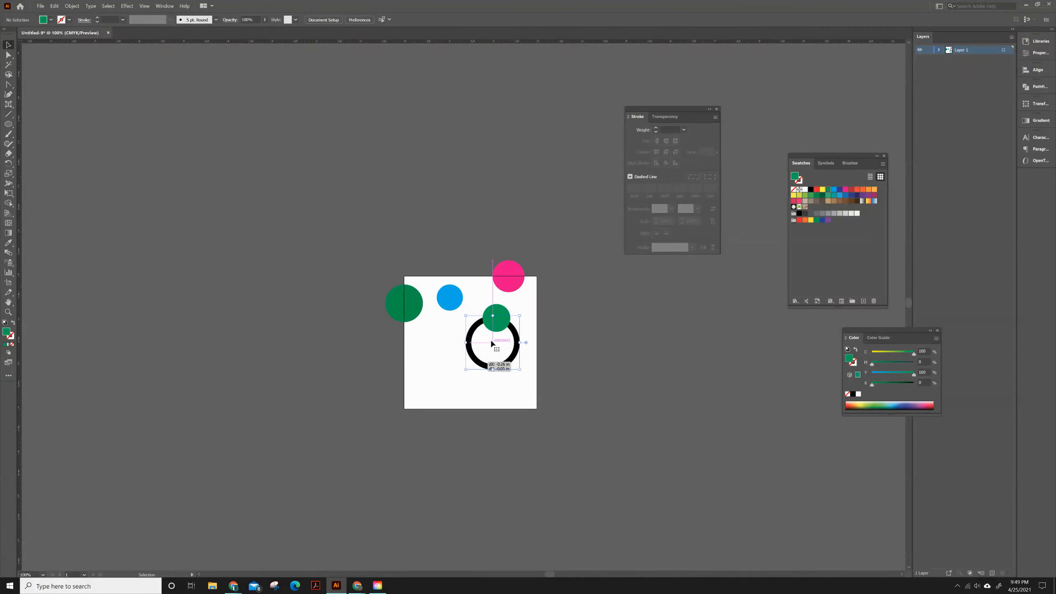
drag(494, 316, 445, 377)
key(ctrl+z)
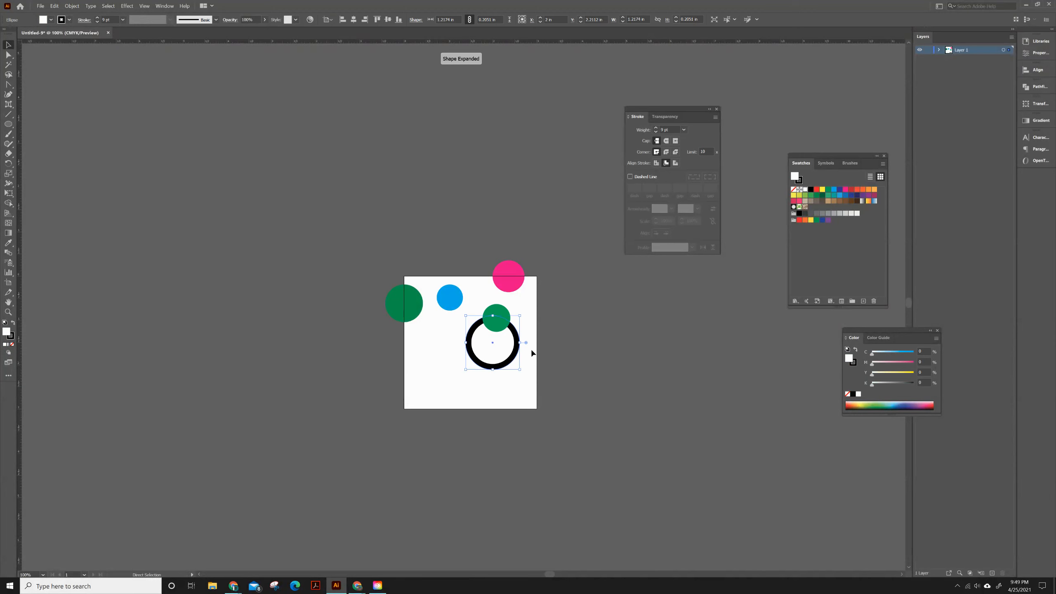
Scale the lighter green circle down to about 0.48 in, move it to the artboard's lower left area and fill it with plum.
click(502, 321)
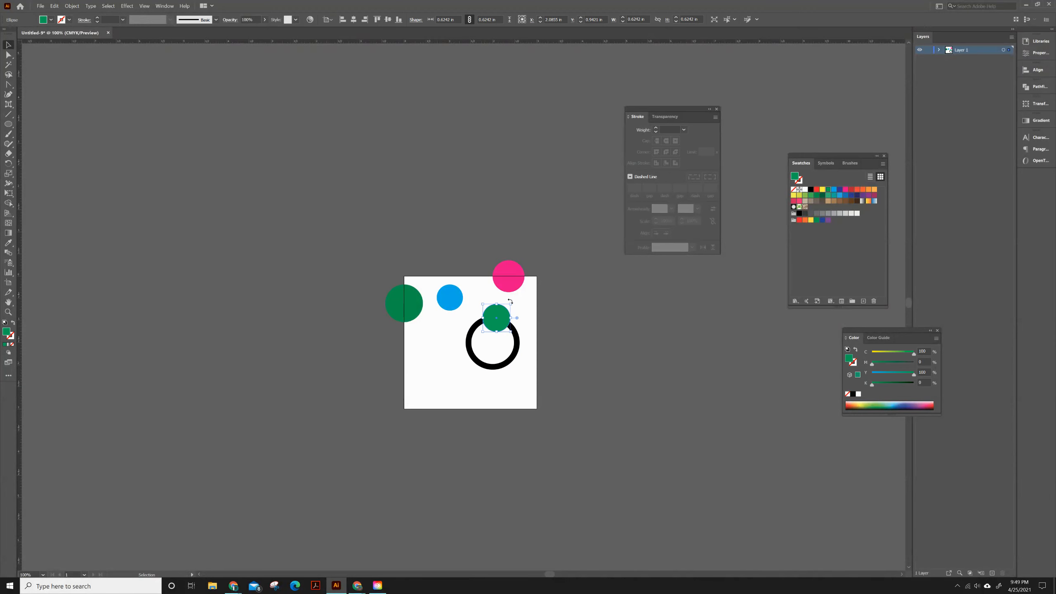
drag(510, 304, 435, 384)
click(51, 19)
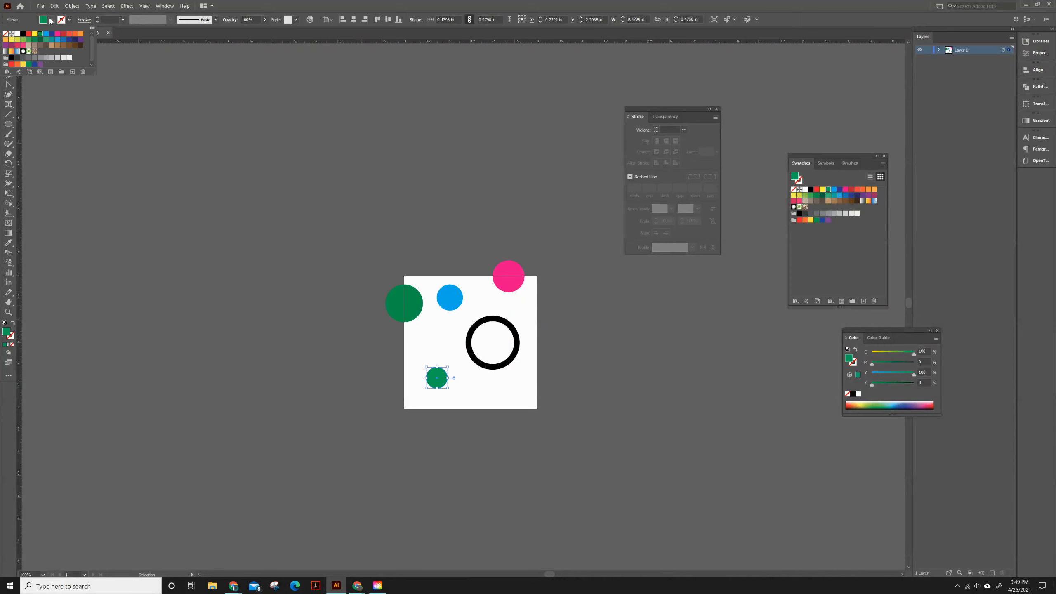
click(11, 47)
Nudge the blue circle slightly down and scale the black ring down a little more.
drag(444, 304, 446, 317)
click(505, 367)
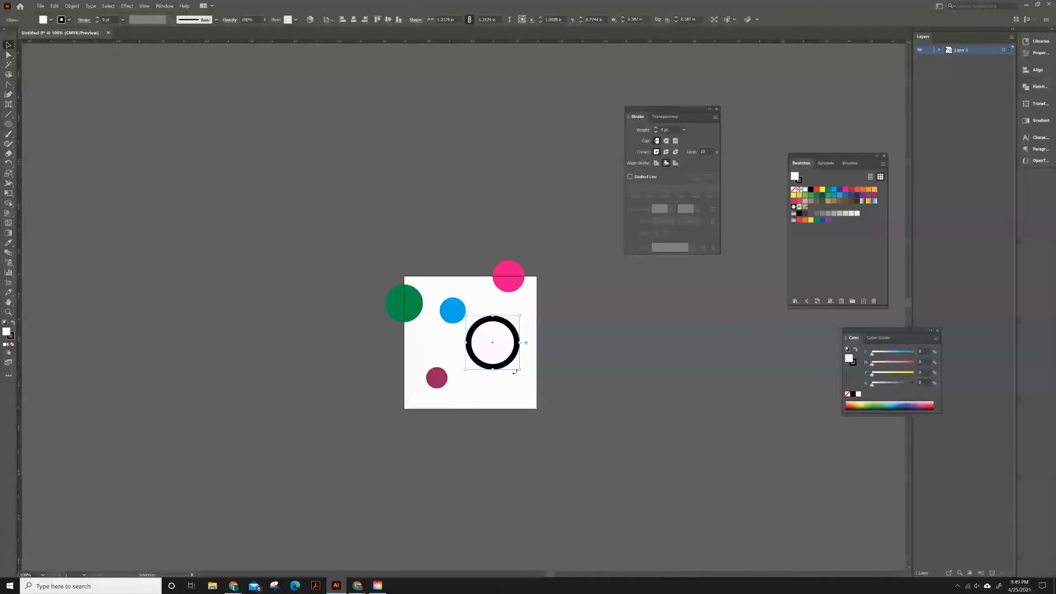
drag(519, 369, 510, 360)
Duplicate the blue circle below the black ring and fill the copy with navy (C=100 M=100 Y=25 K=25).
drag(453, 305, 491, 378)
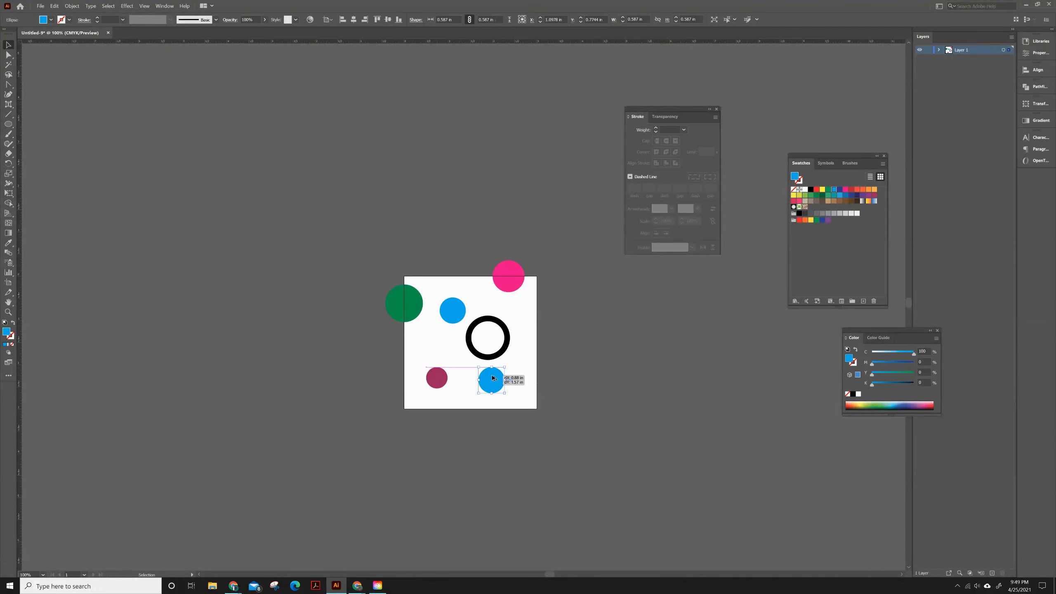
click(52, 19)
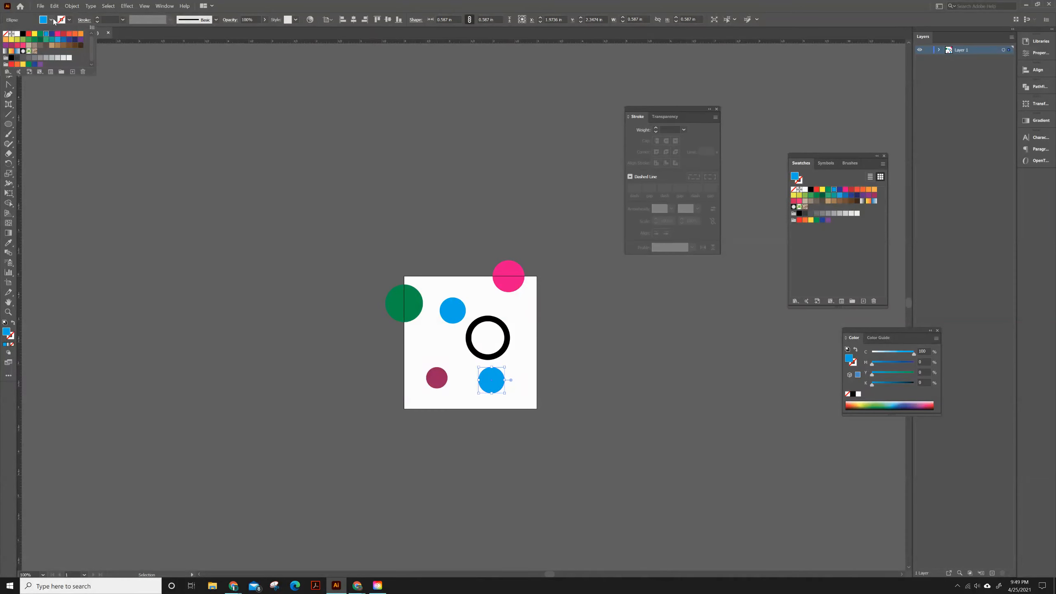
click(77, 43)
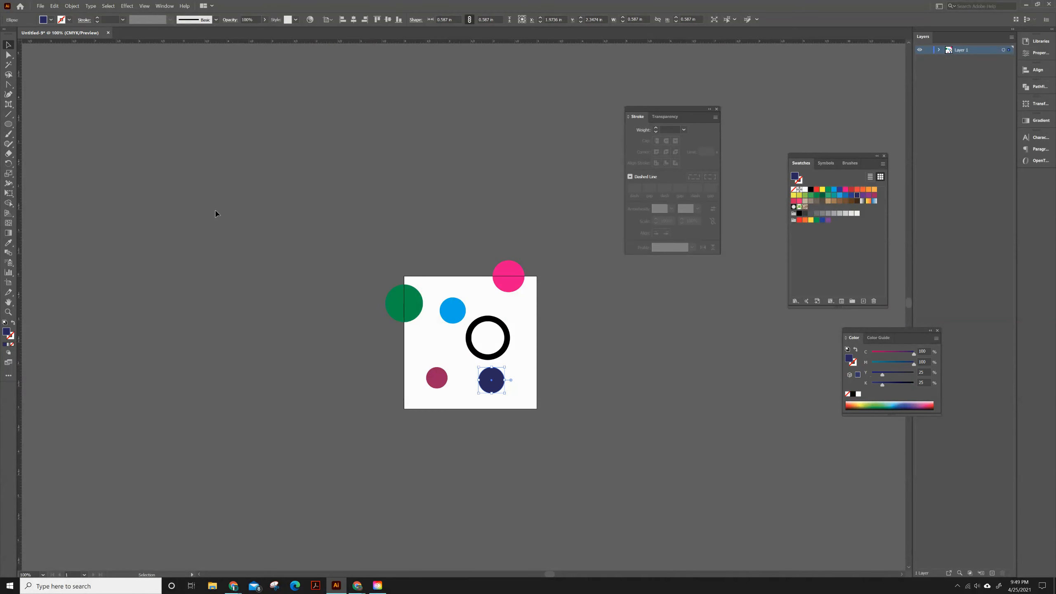
click(330, 260)
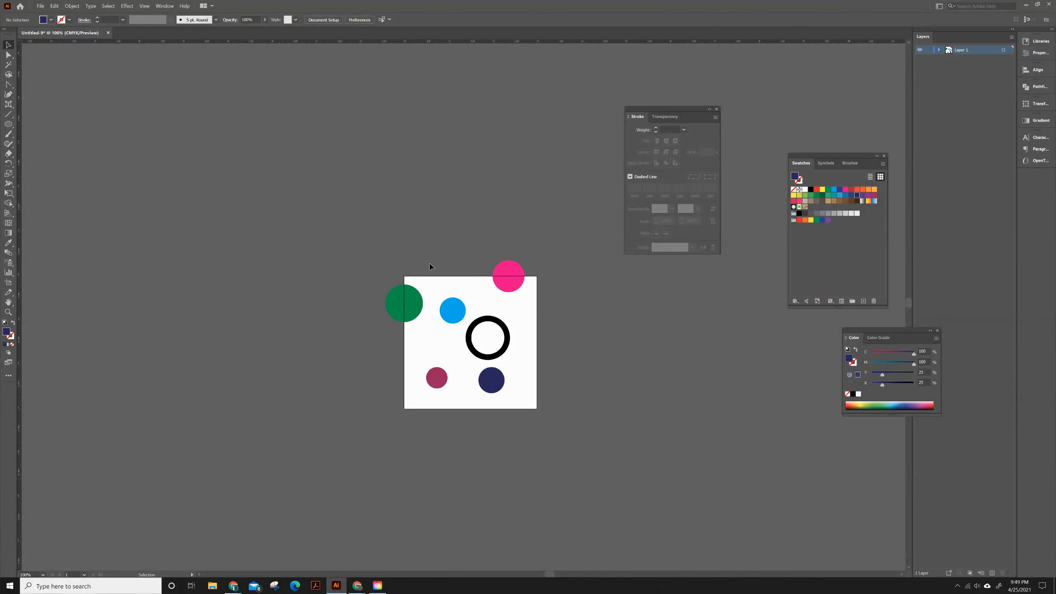
Duplicate the pink circle straight down so the copy straddles the artboard's bottom edge.
click(511, 286)
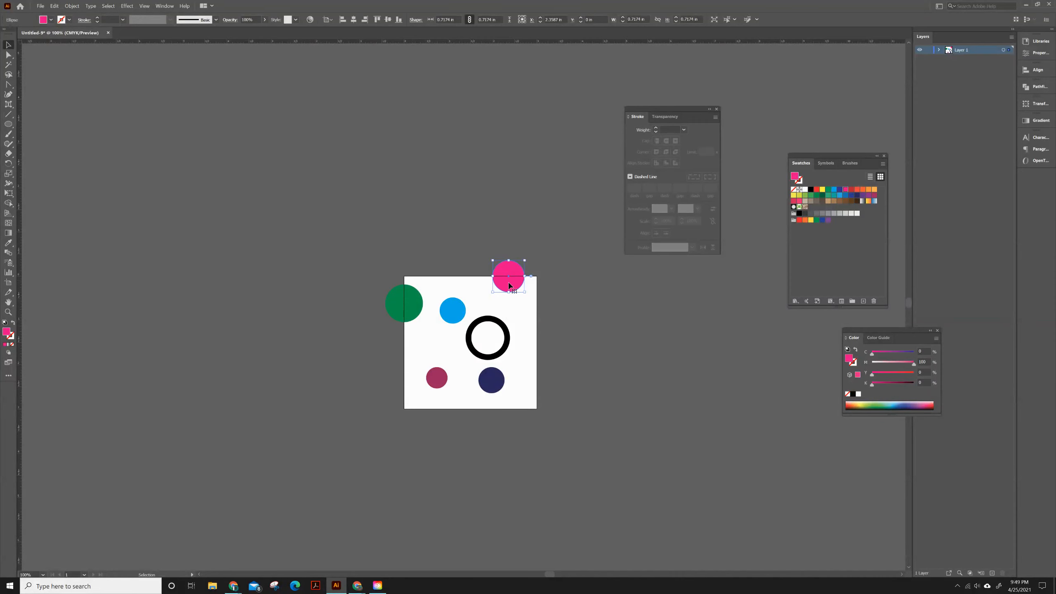
drag(510, 287, 508, 417)
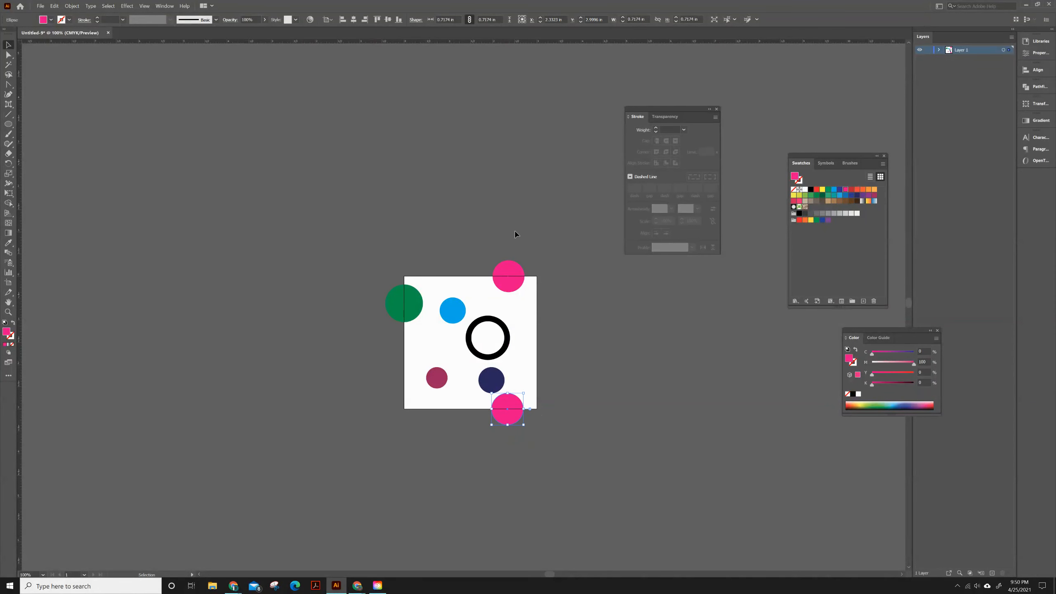
click(542, 330)
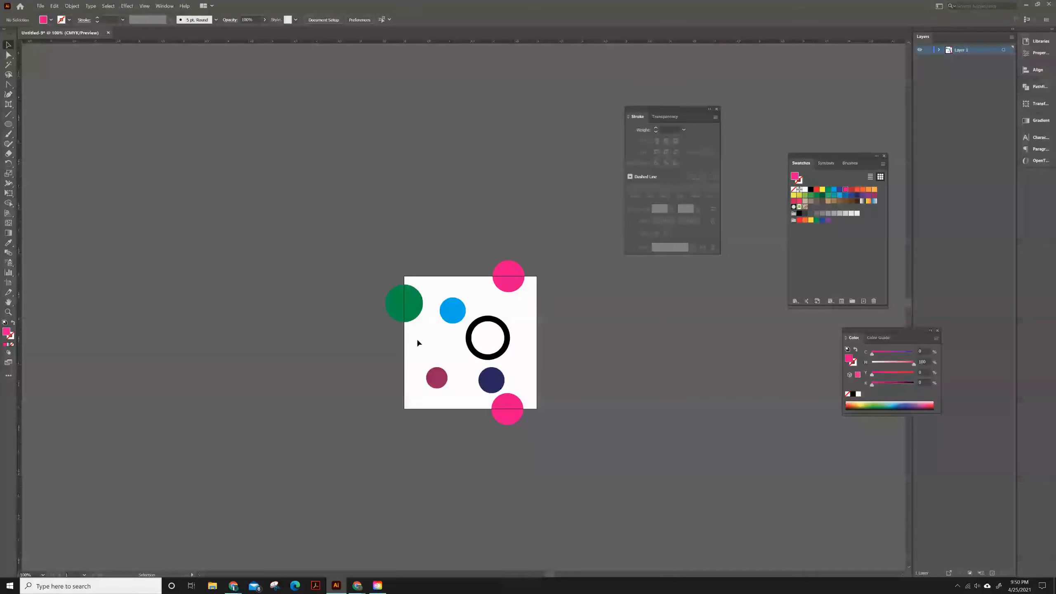
Draw a pink rectangle about 4.49 × 6.45 in on the empty canvas beside the artboard's left edge.
drag(8, 124, 29, 124)
drag(127, 132, 242, 340)
drag(268, 382, 326, 416)
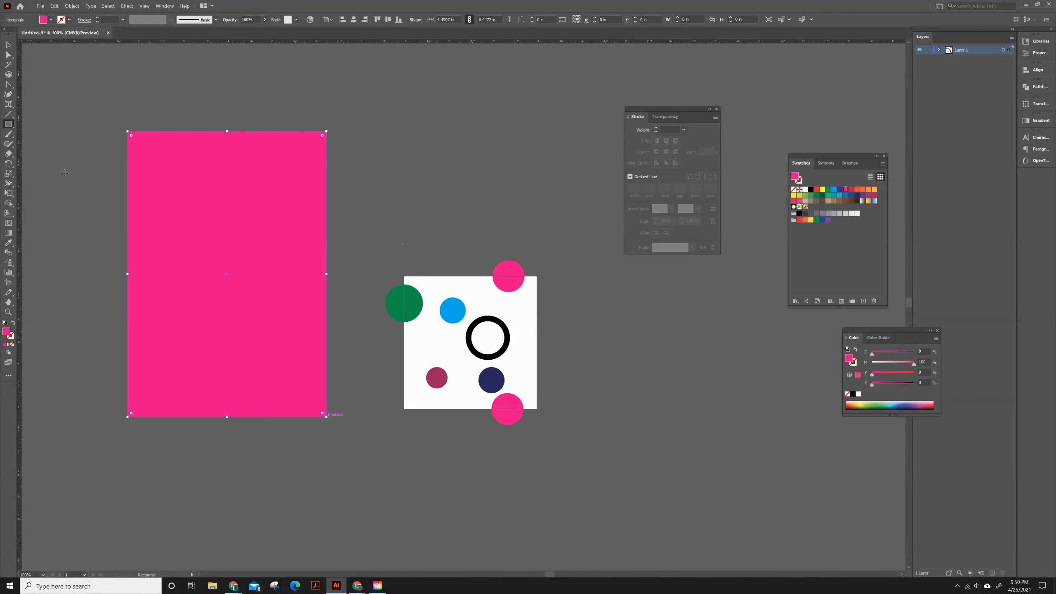
key(v)
click(492, 267)
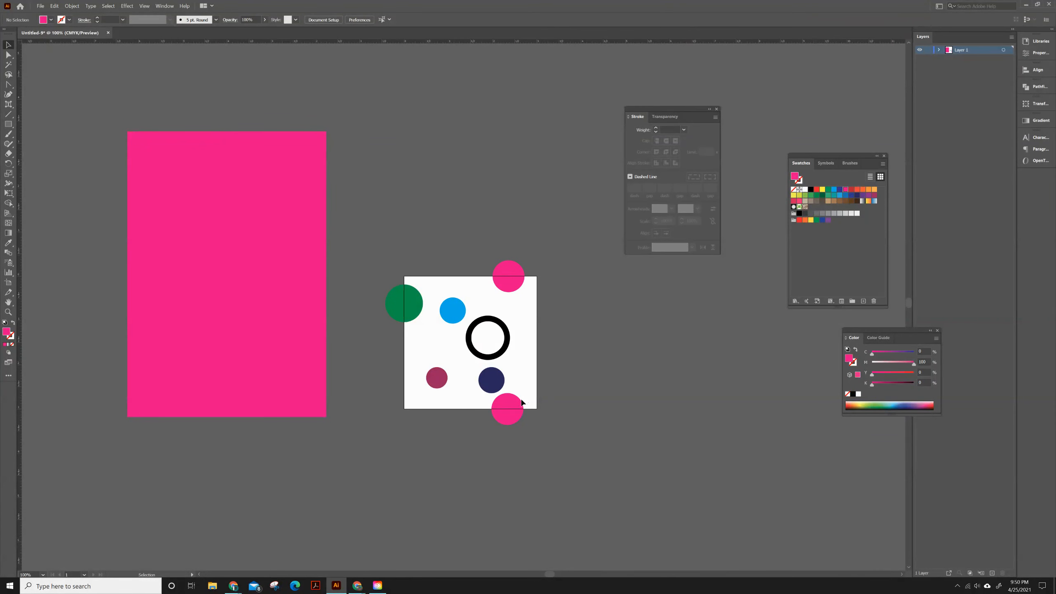
Shift the lower pink circle slightly left and save all the artboard's circles as a pattern swatch.
drag(521, 410, 518, 409)
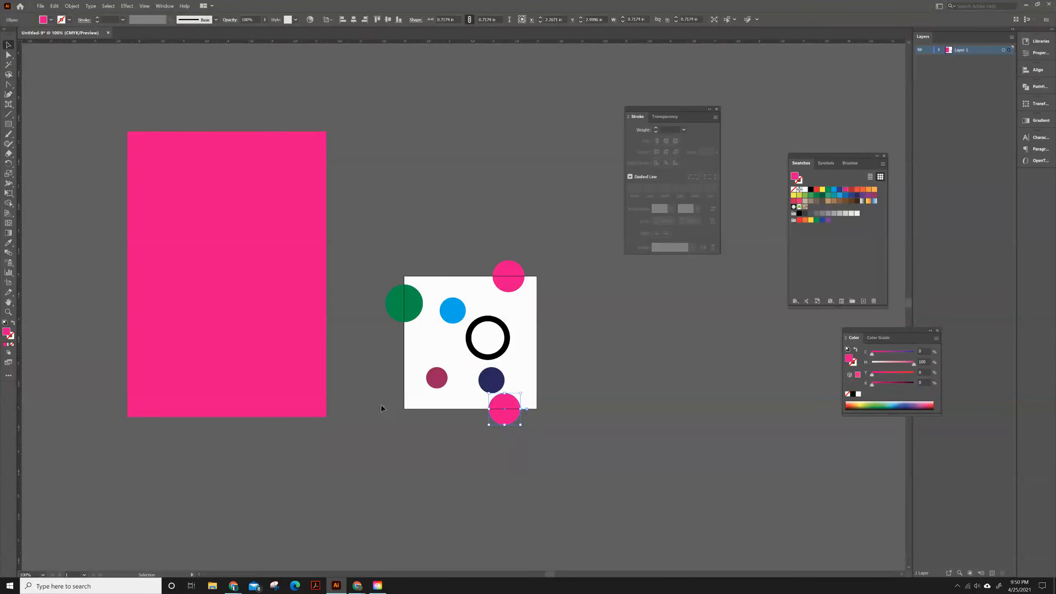
key(ctrl+a)
click(578, 427)
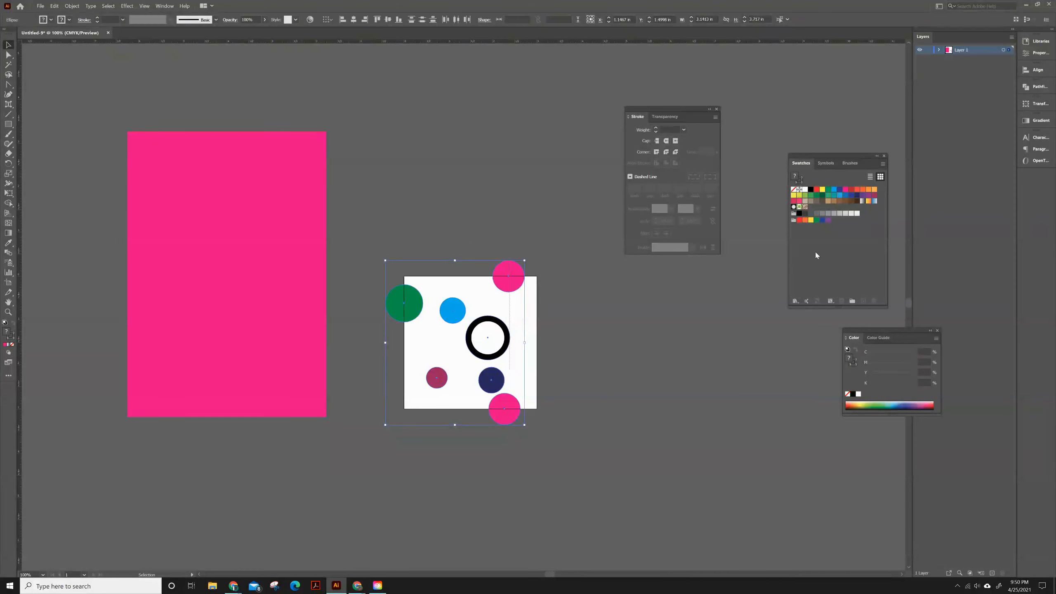
click(433, 268)
key(ctrl+a)
drag(504, 353, 796, 247)
Fill the large pink rectangle with the new circle pattern swatch and move it farther up and left.
click(324, 257)
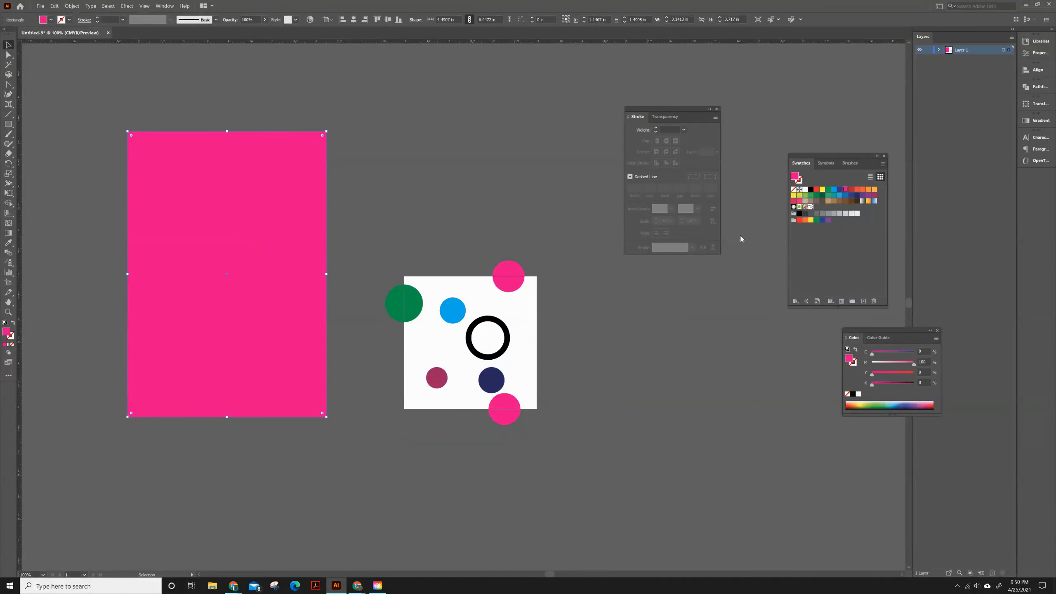
click(810, 207)
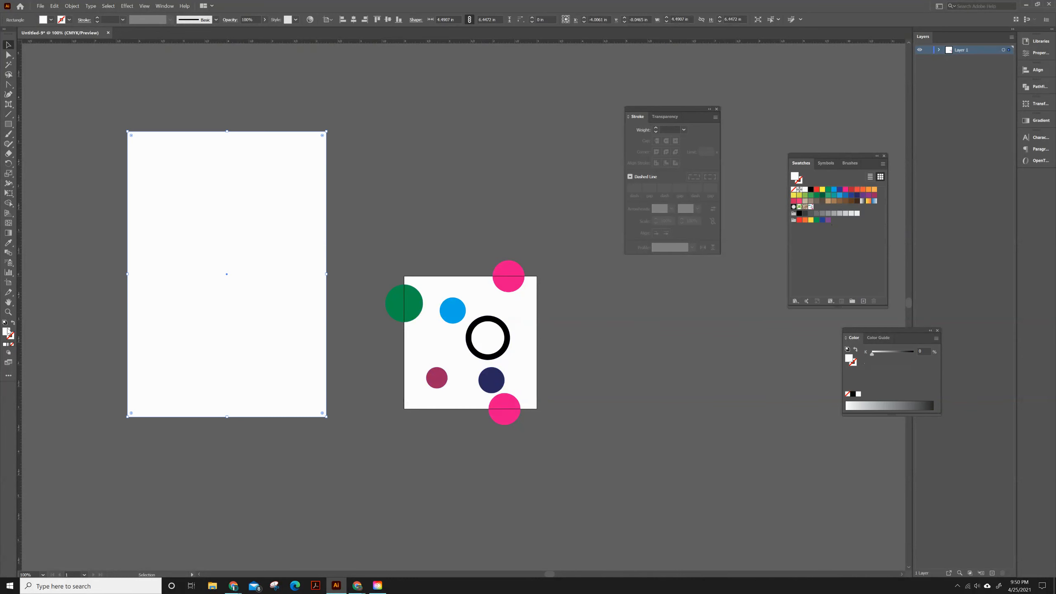
click(810, 207)
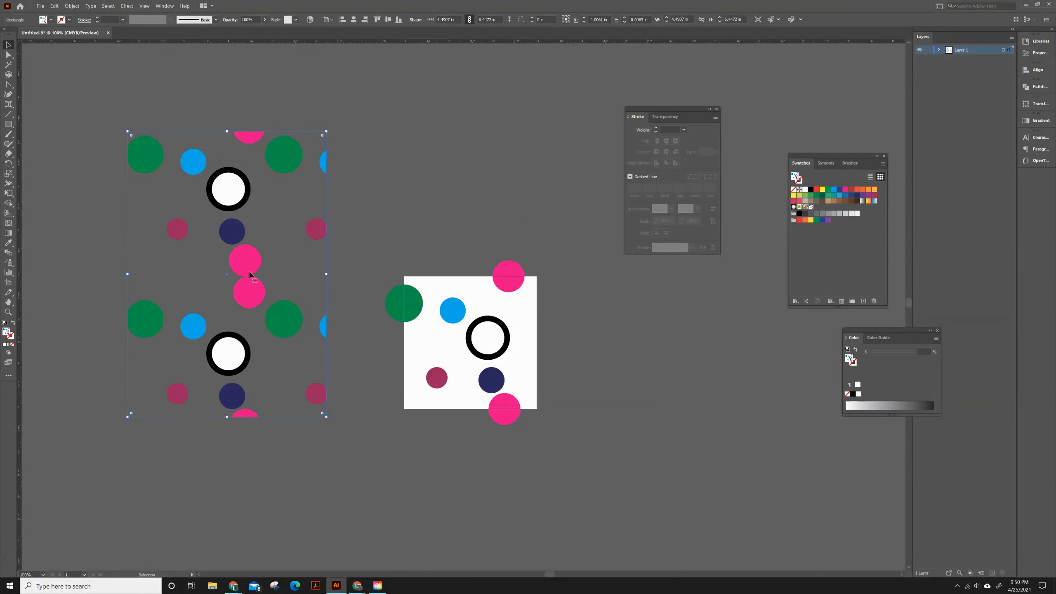
drag(241, 300, 182, 254)
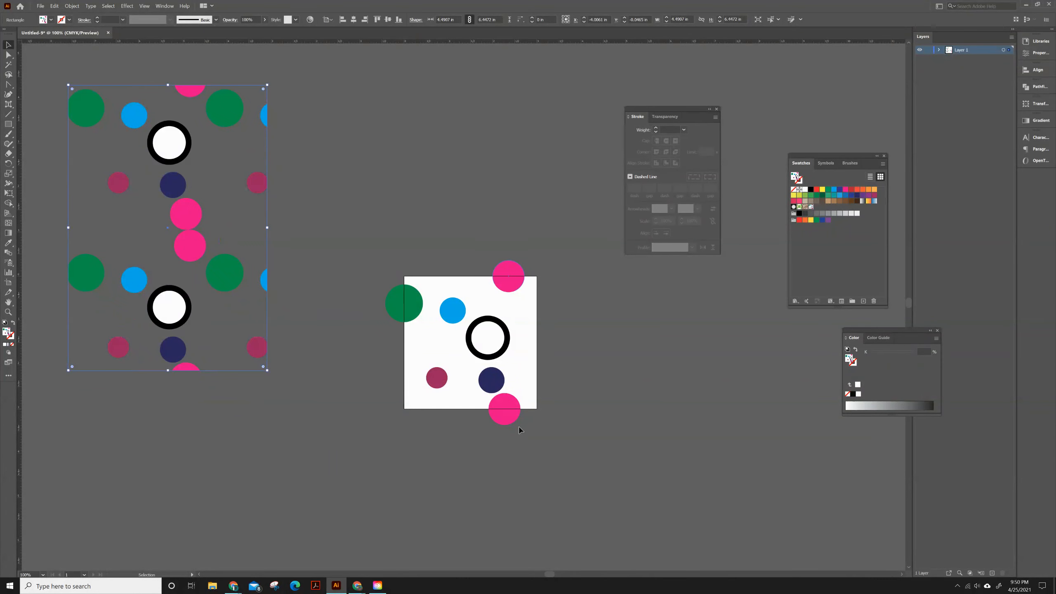
Replace the lower pink circle with a copy of the upper one moved 0 in horizontally and 3 in vertically.
click(507, 416)
key(Delete)
click(512, 273)
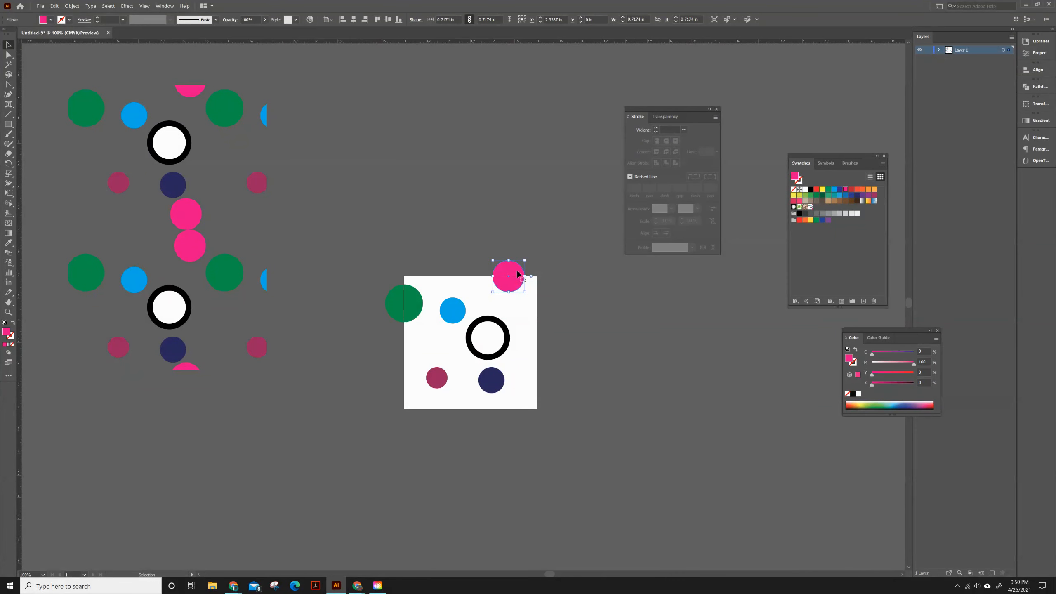
right_click(509, 275)
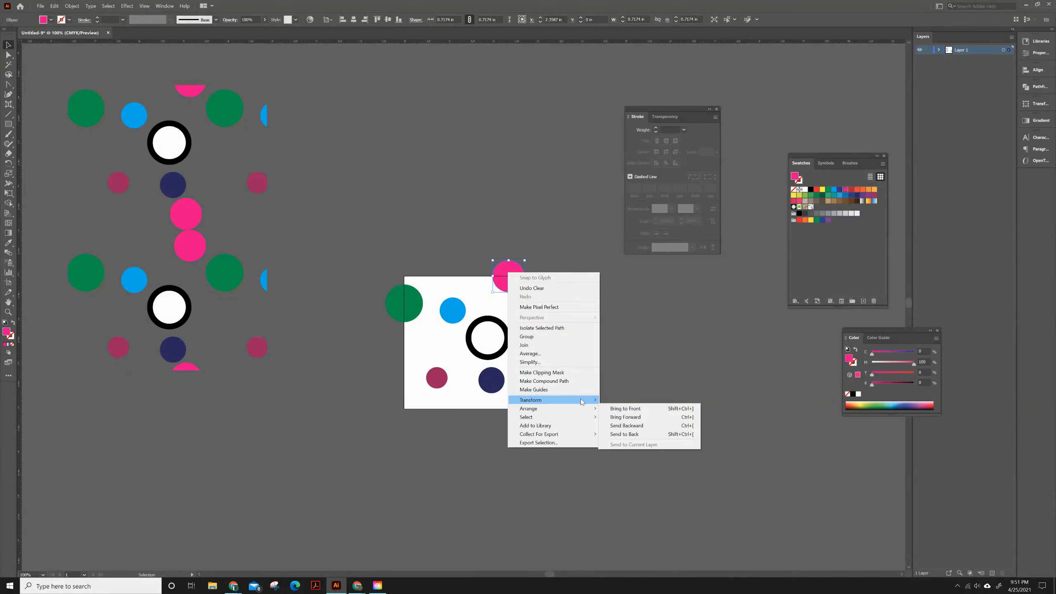
mouse_move(581, 402)
click(623, 411)
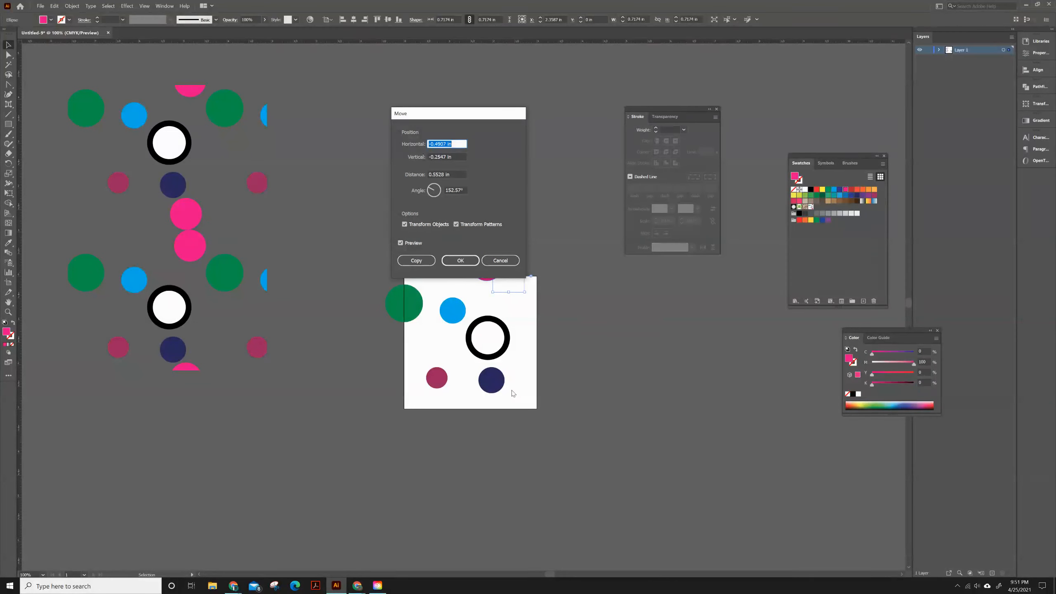
text(0)
key(Tab)
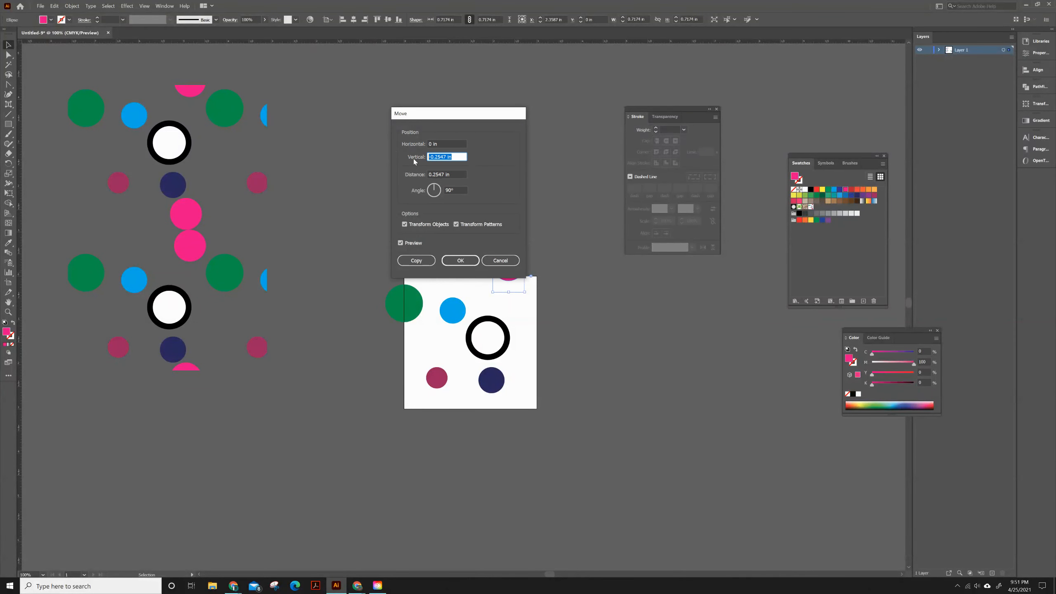
text(3)
drag(454, 118, 622, 101)
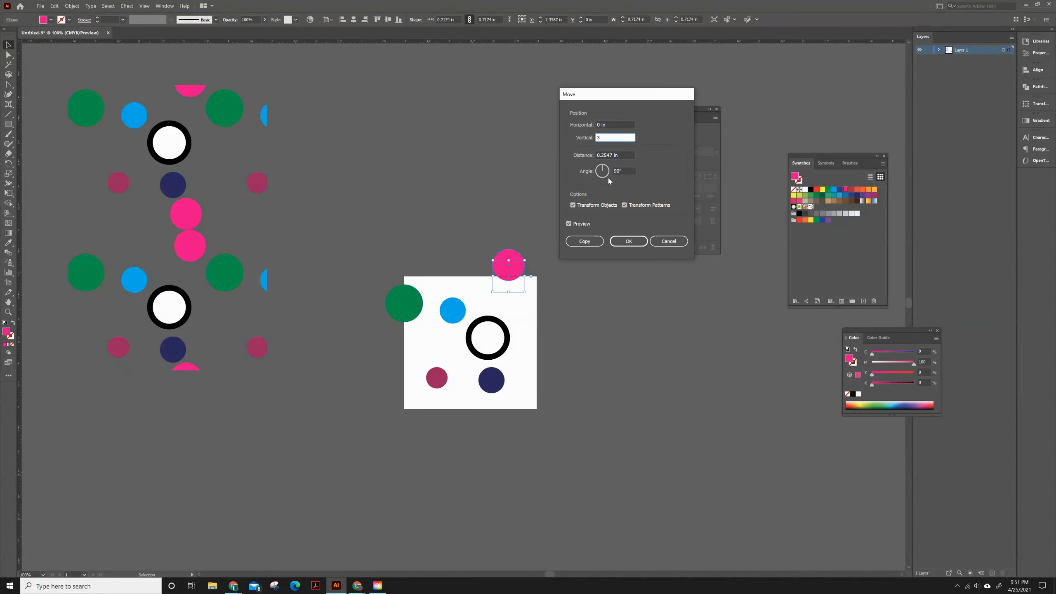
click(624, 126)
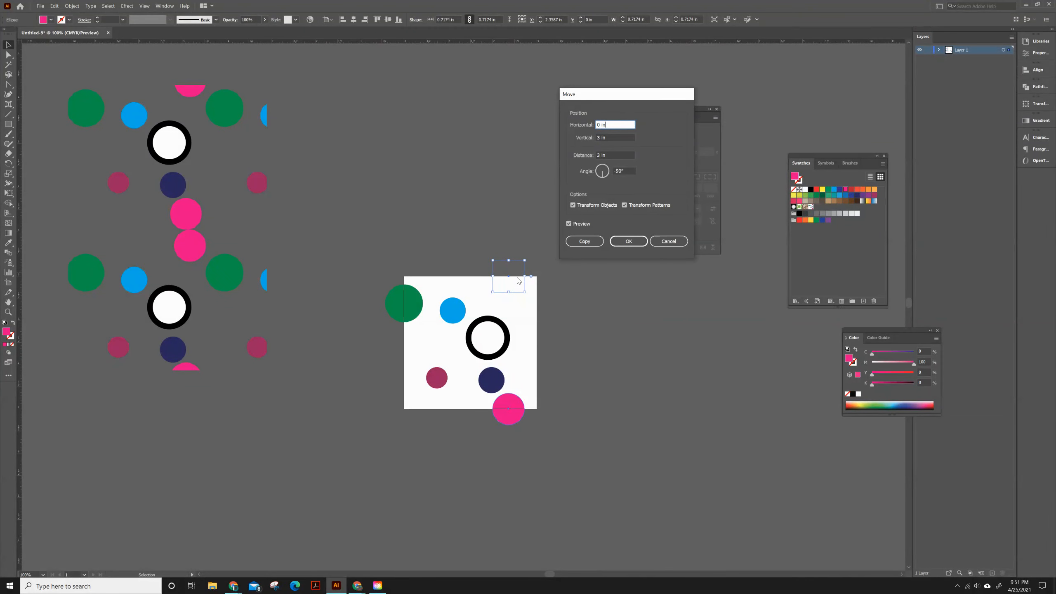
click(570, 224)
click(569, 225)
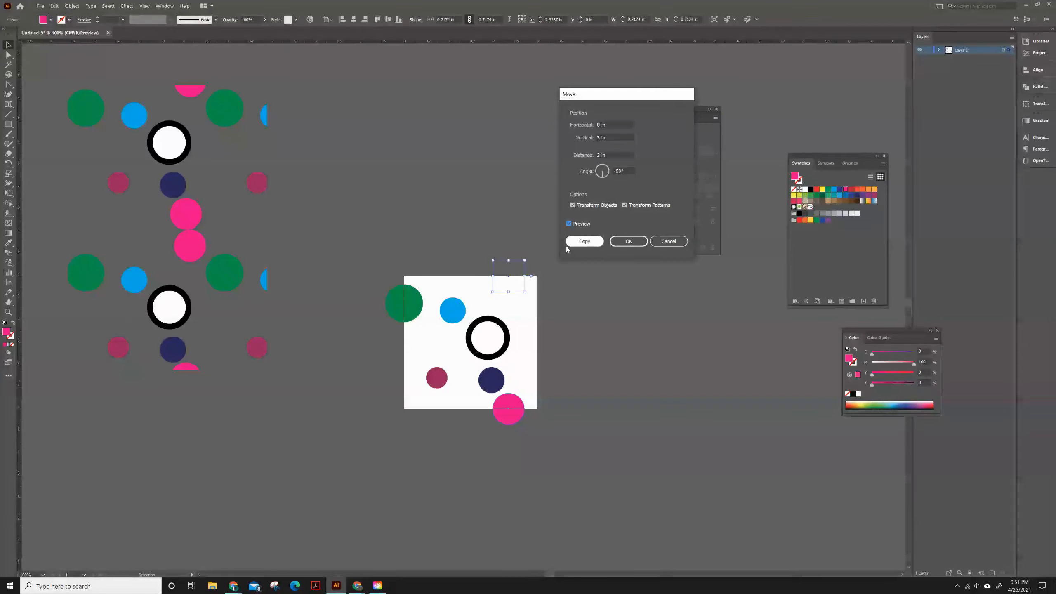
click(584, 242)
Copy the green circle to the artboard's opposite edge with a Move of 3 in horizontally and 0 in vertically.
click(414, 305)
right_click(412, 304)
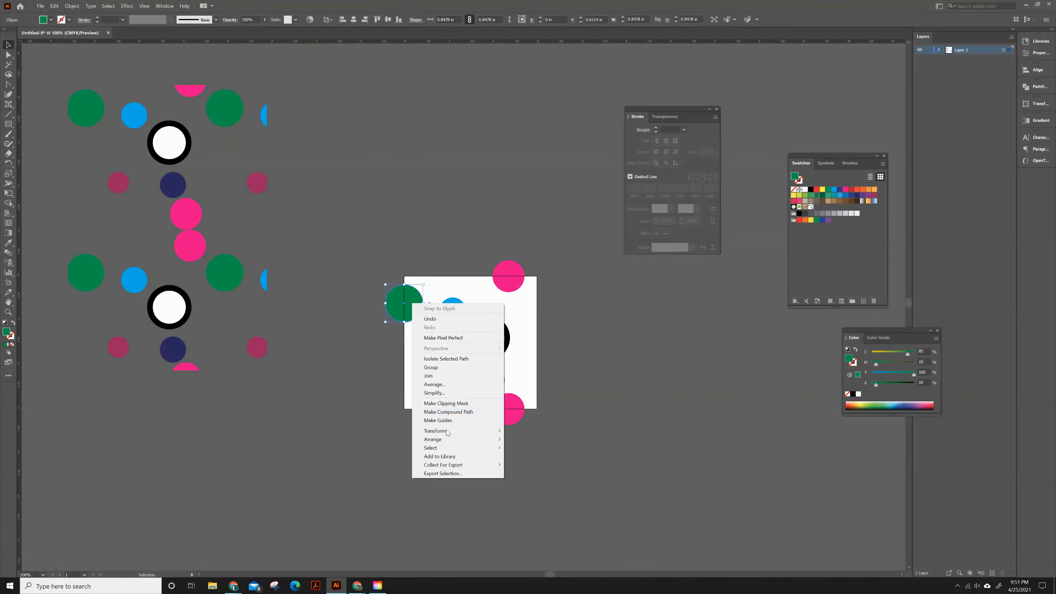
mouse_move(448, 432)
click(526, 442)
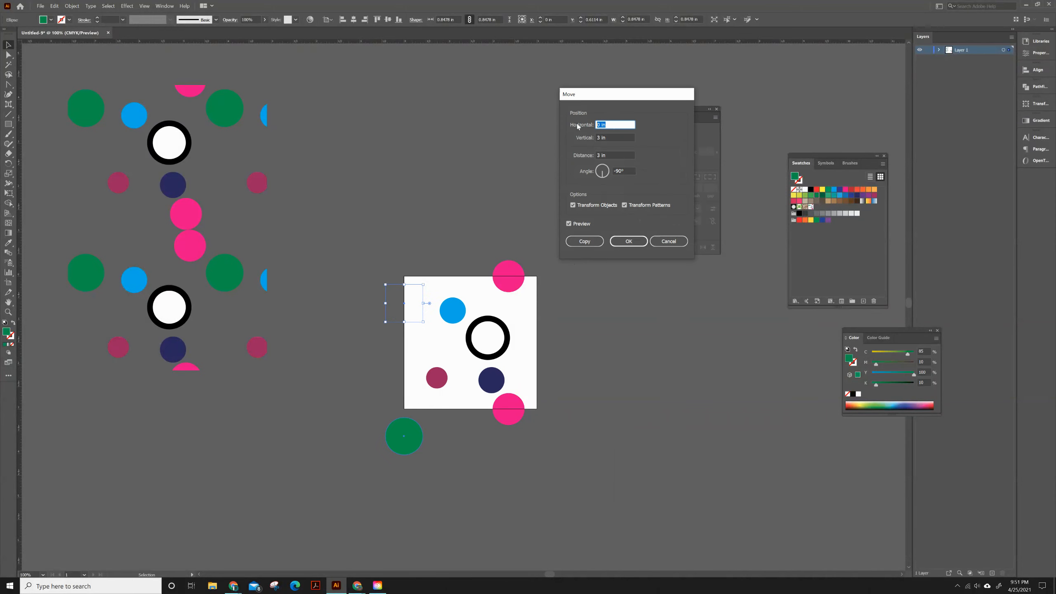
text(3)
key(Tab)
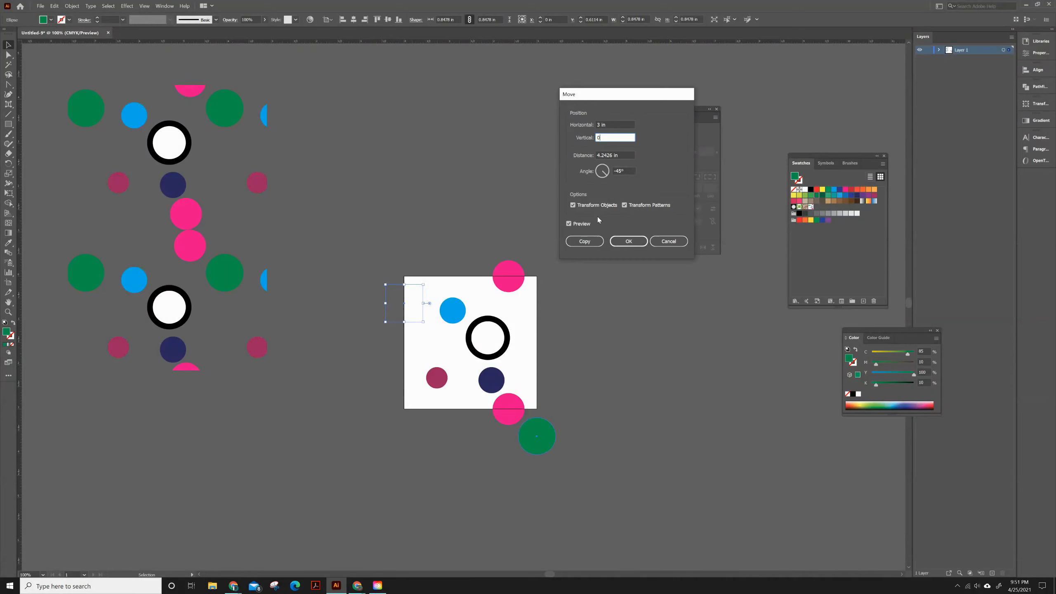
click(584, 242)
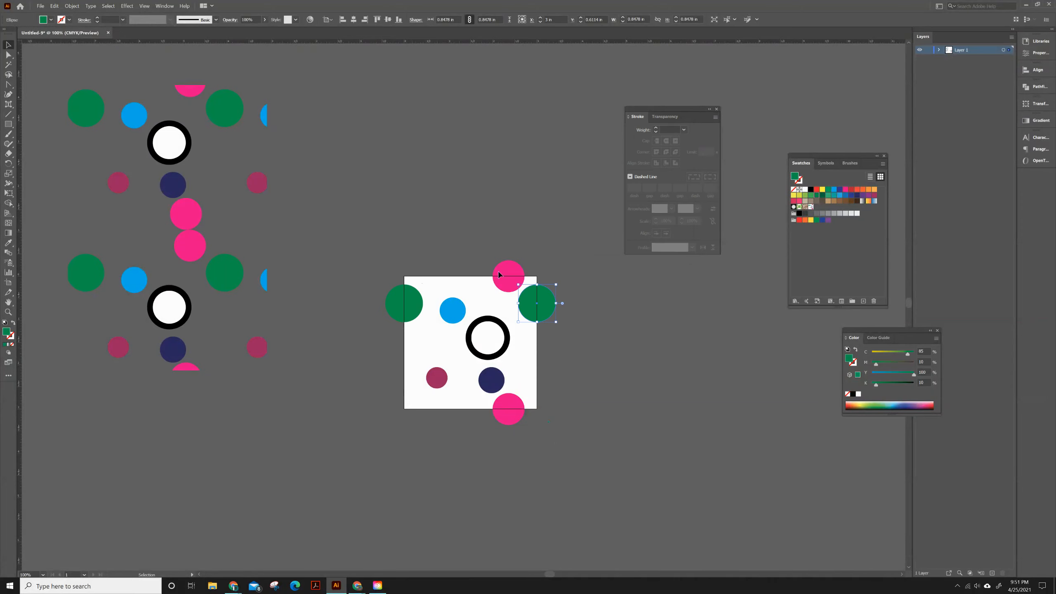
click(578, 310)
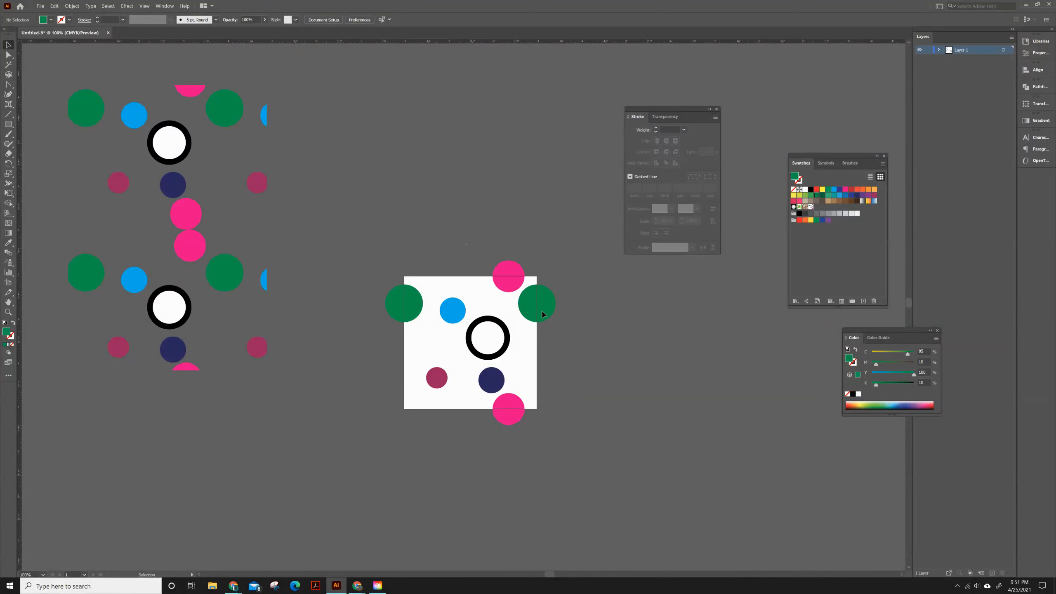
Create a 3 × 3 in square above the circles and set it to no fill and no stroke.
click(8, 125)
click(410, 161)
text(3)
key(Tab)
text(3)
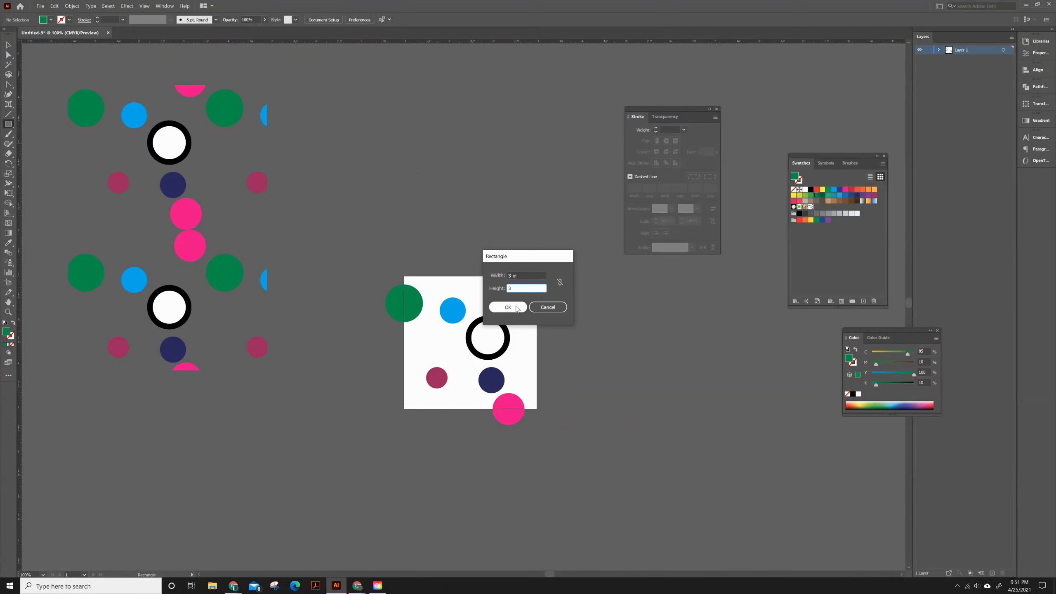
click(508, 307)
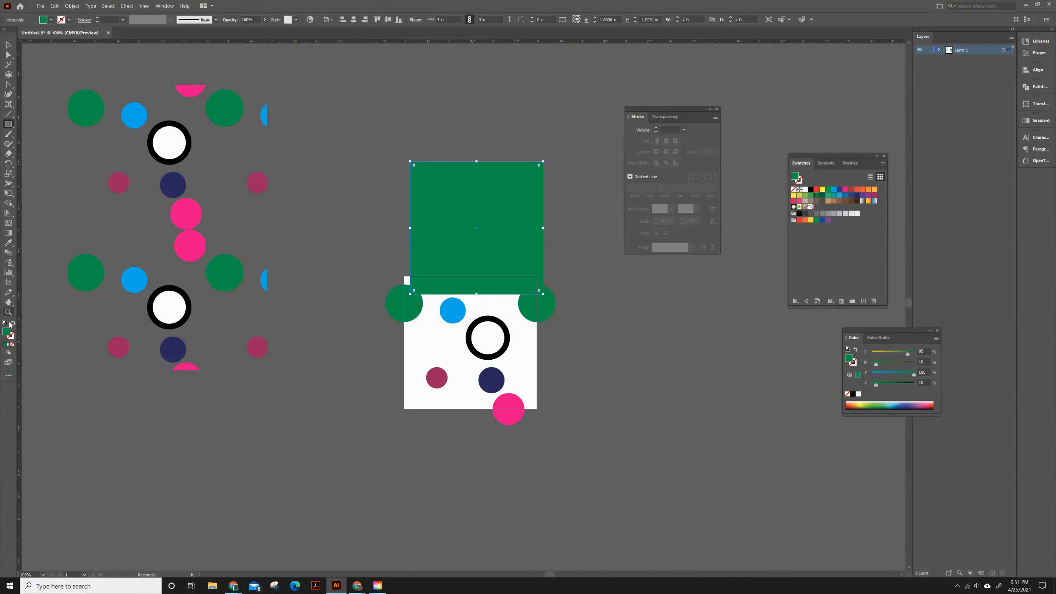
click(13, 344)
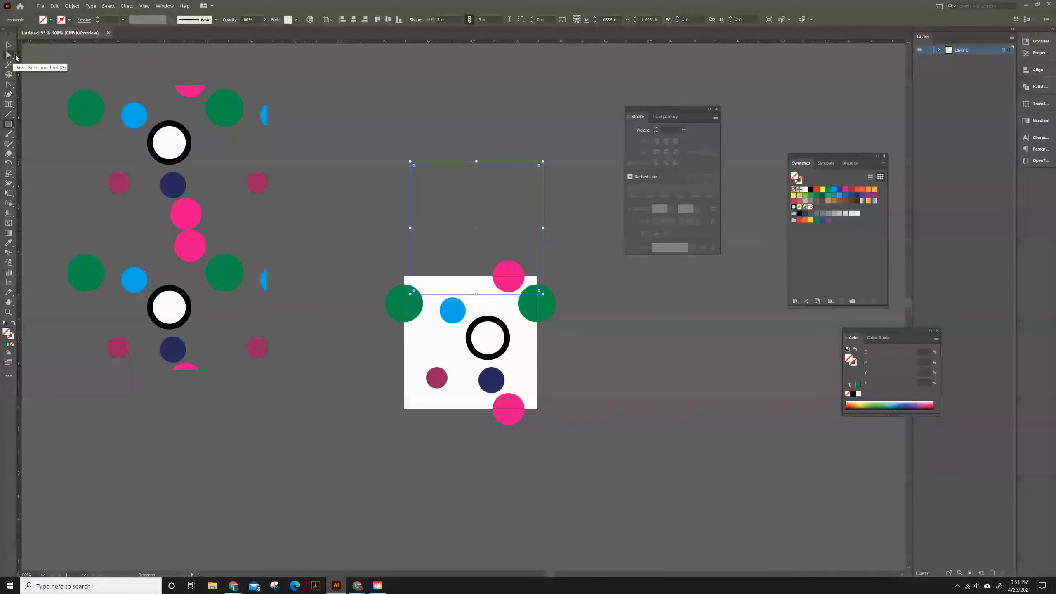
Align the unfilled square to the artboard, centred horizontally and vertically.
click(12, 44)
click(374, 129)
drag(406, 144, 432, 170)
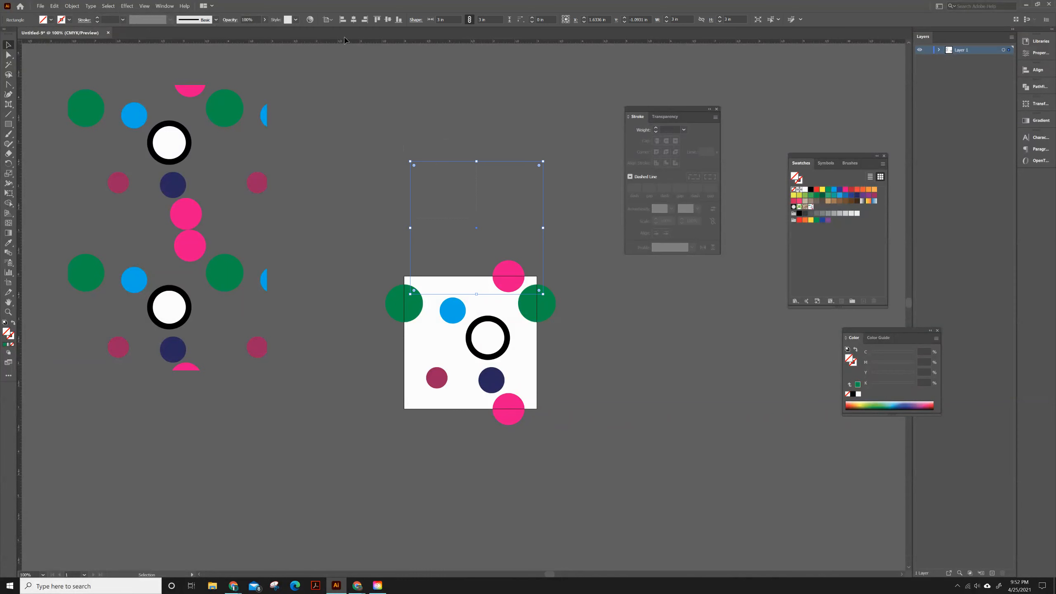
click(329, 20)
click(347, 47)
click(354, 19)
click(387, 19)
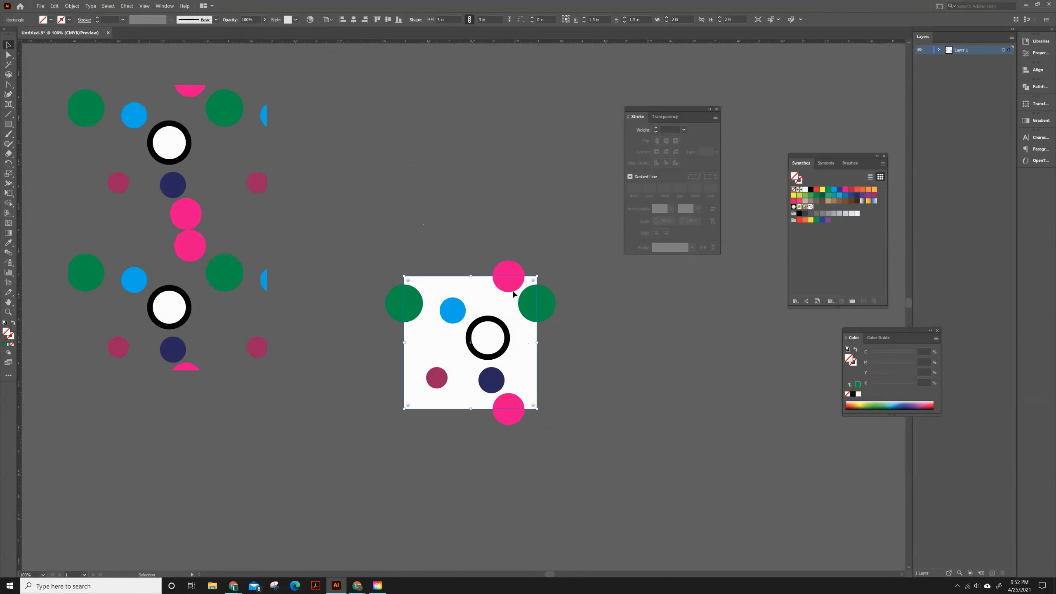
key(a)
click(511, 269)
click(553, 303)
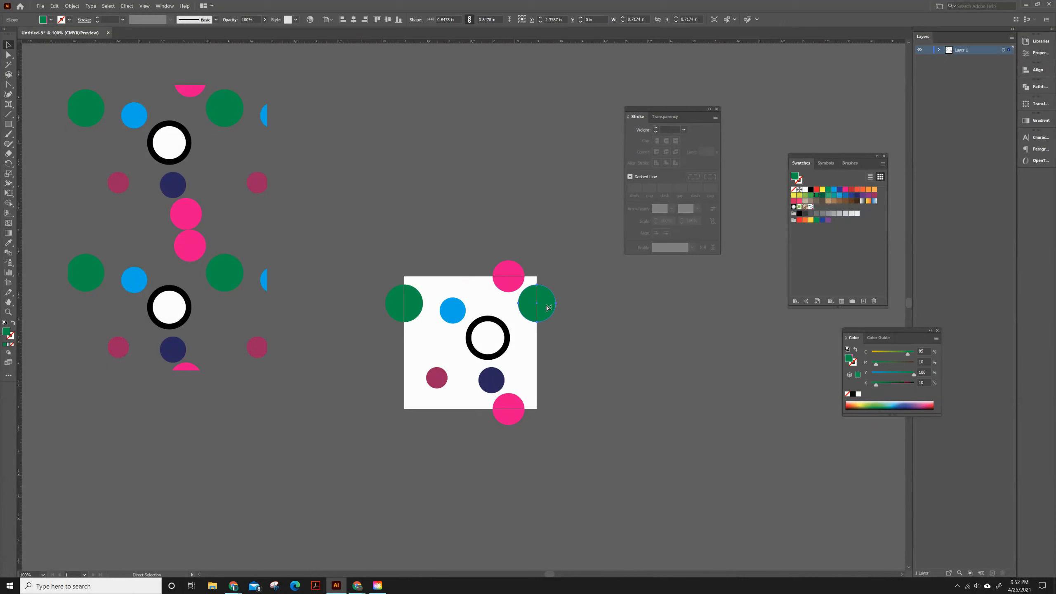
Split the unfilled square and the four edge-crossing pink and green circles with the Pathfinder Divide operation.
key(v)
click(480, 292)
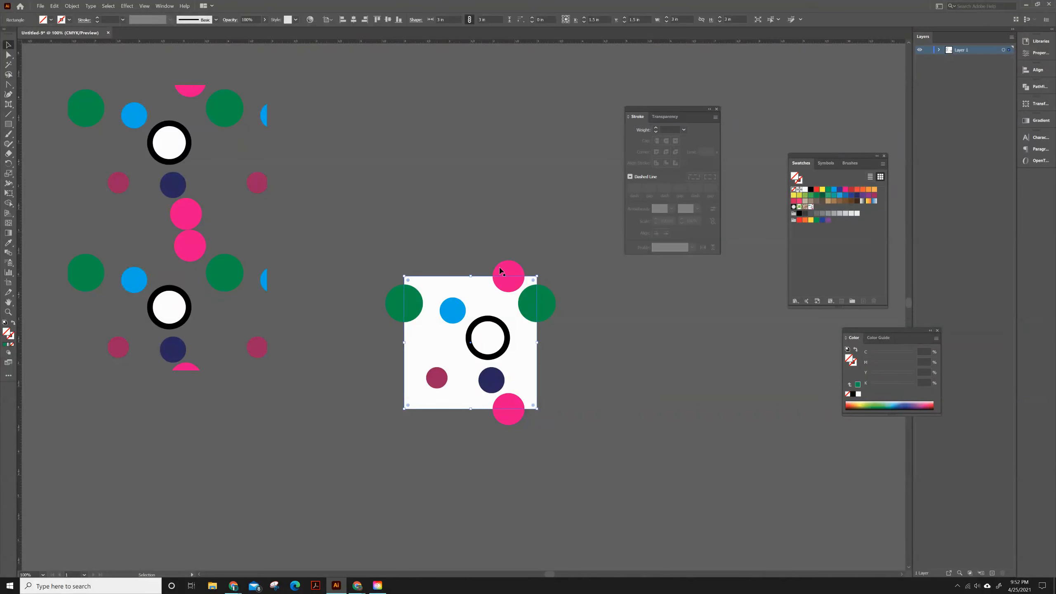
shift+click(517, 271)
shift+click(548, 301)
shift+click(498, 414)
shift+click(393, 308)
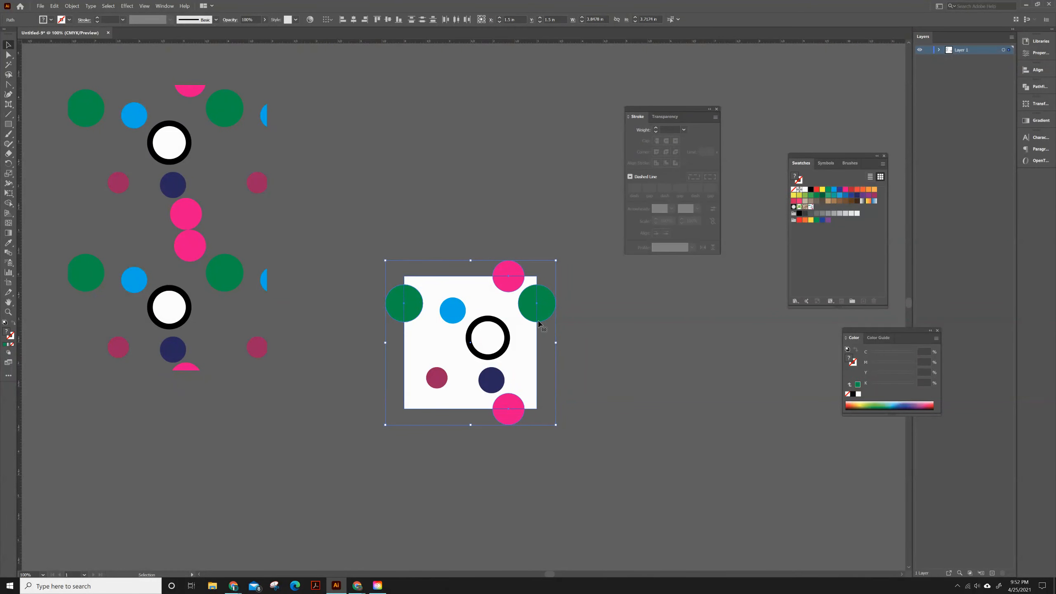
click(164, 6)
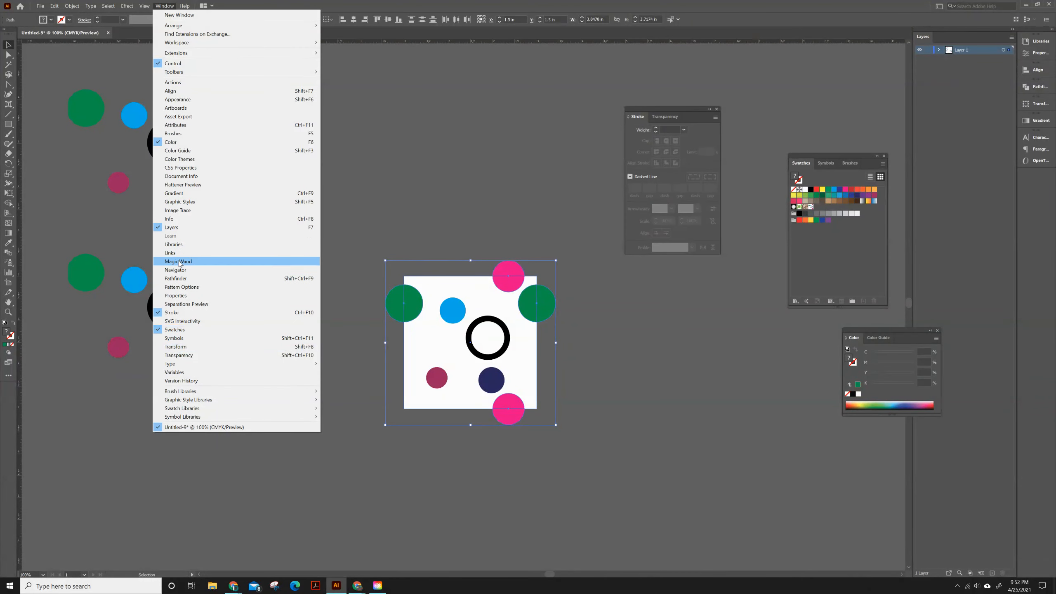
click(183, 280)
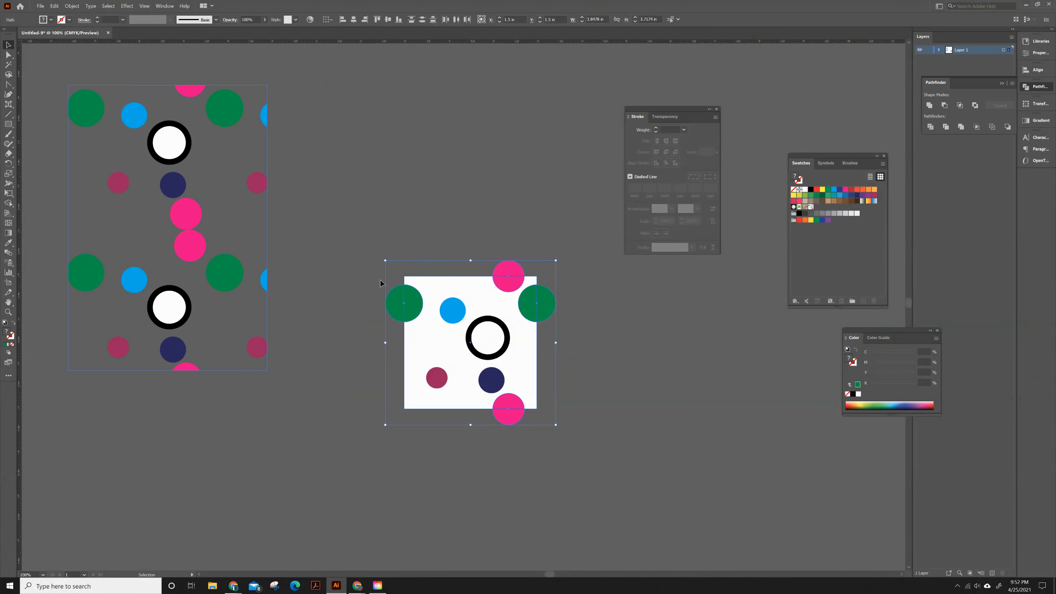
mouse_move(931, 130)
mouse_down()
mouse_move(787, 176)
mouse_move(648, 348)
mouse_up()
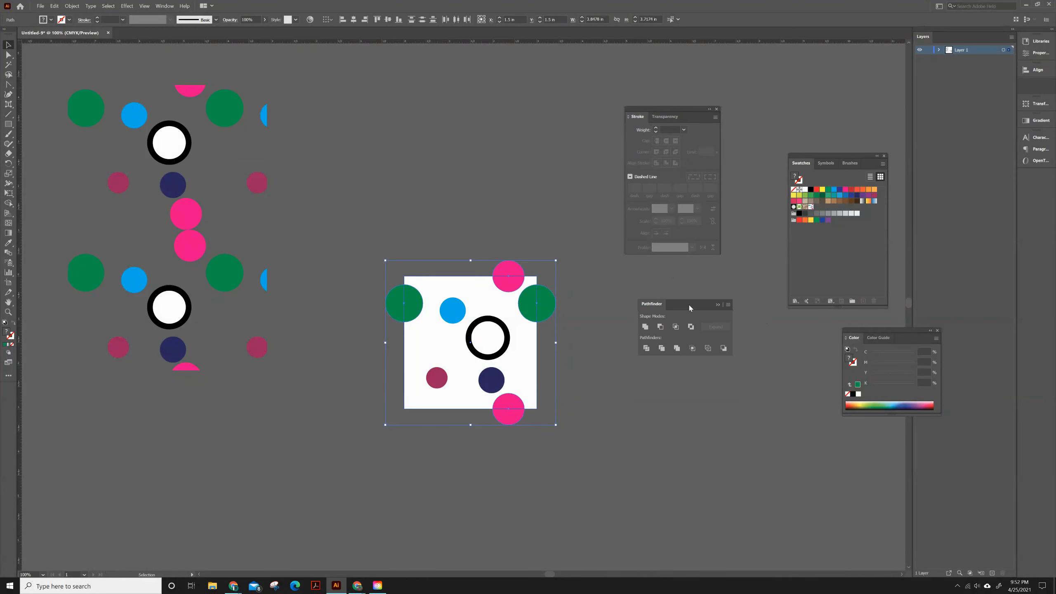
click(646, 347)
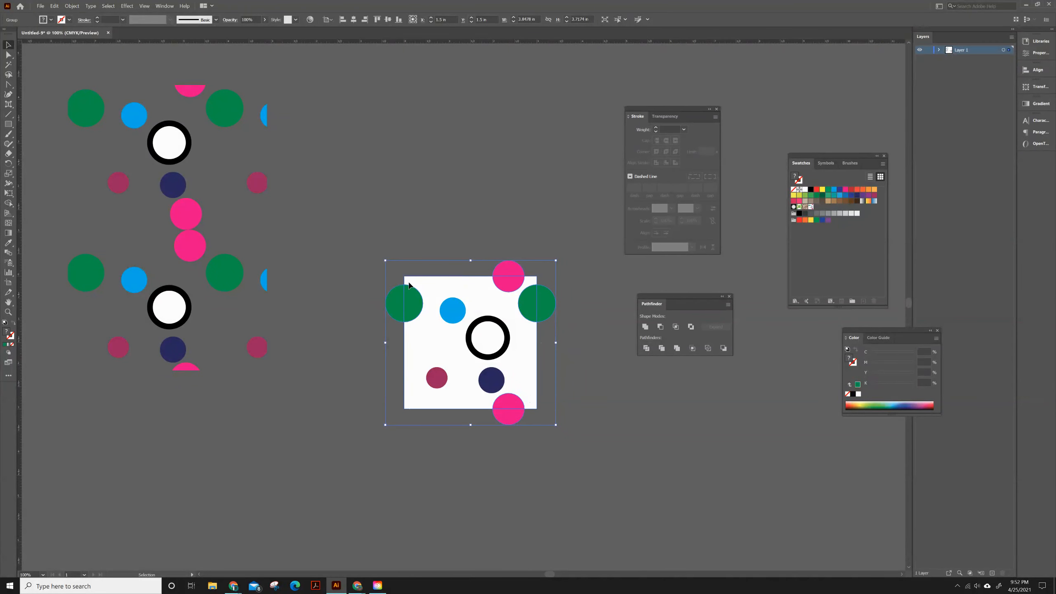
Ungroup the divided square and circle pieces and clear the selection.
drag(410, 289, 440, 187)
key(ctrl+z)
right_click(410, 299)
click(424, 356)
click(343, 357)
click(405, 345)
click(400, 345)
Delete the outer halves of the two green and two pink circles that extend past the artboard edges.
click(397, 312)
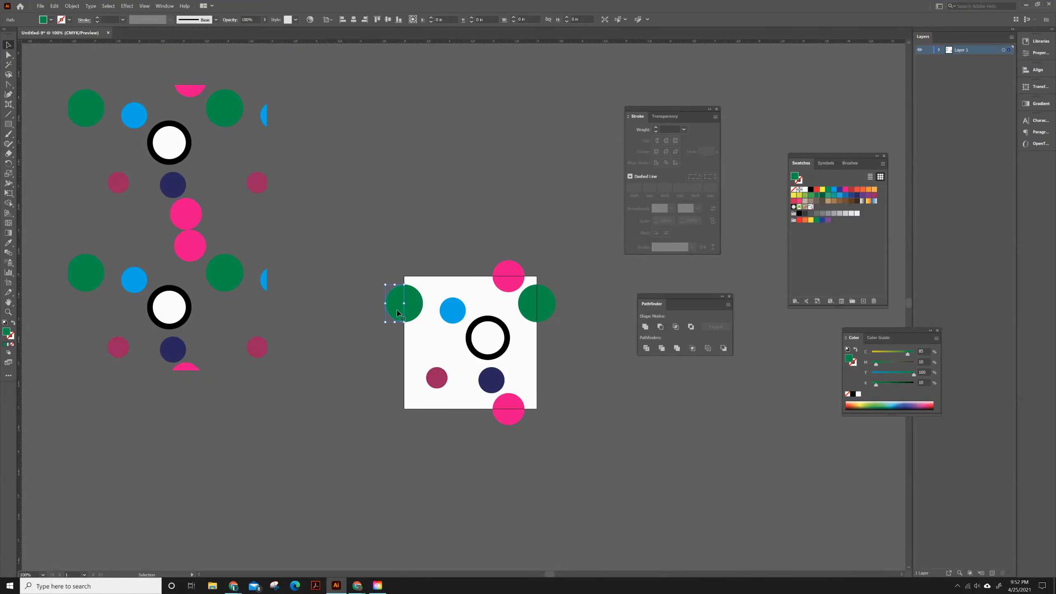
key(Delete)
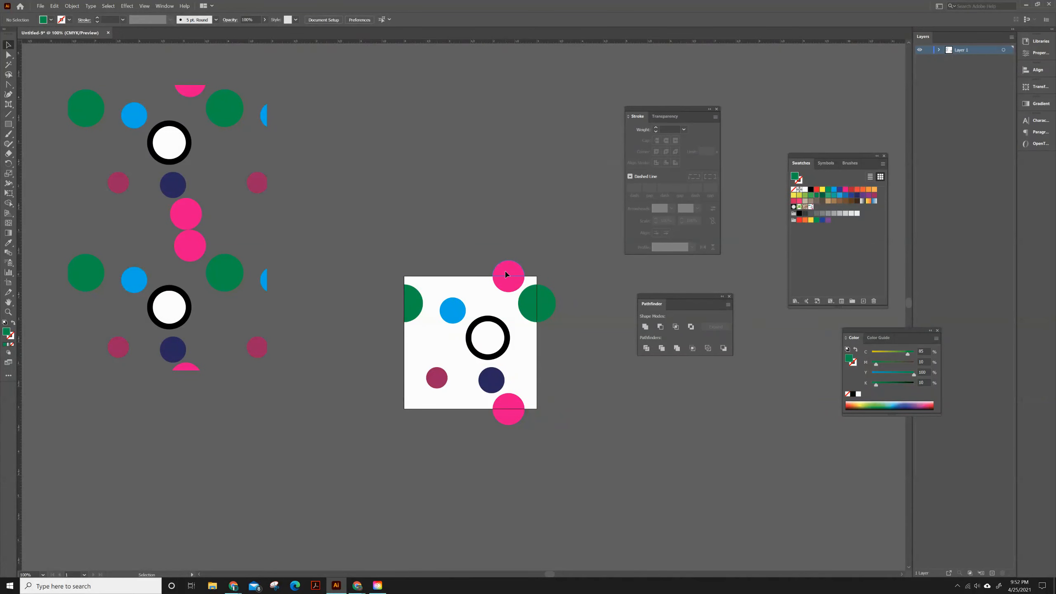
click(504, 268)
key(Delete)
click(550, 302)
key(Delete)
click(516, 421)
key(Delete)
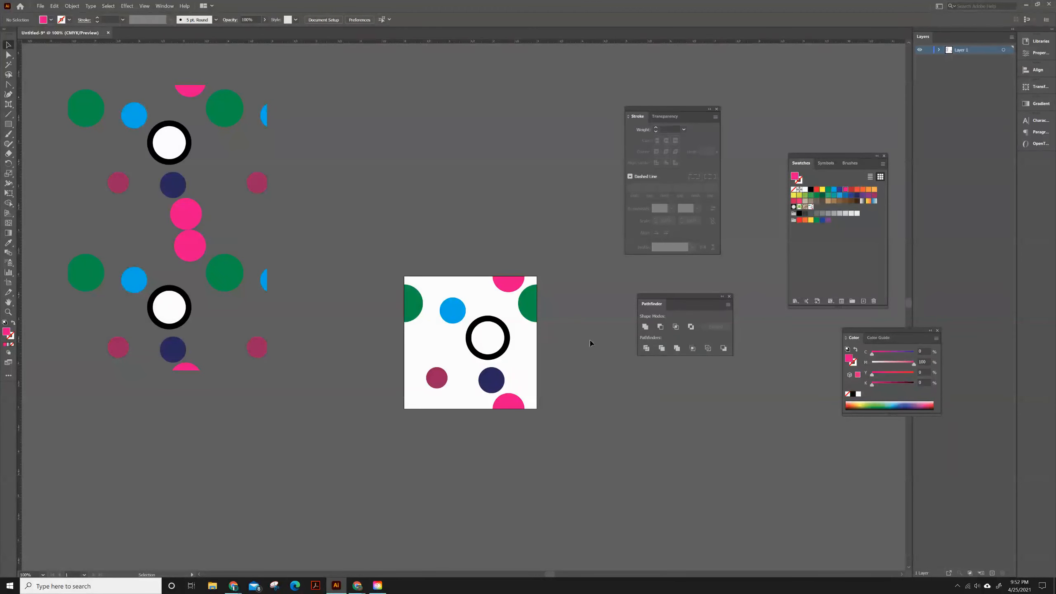
Add the trimmed circle tile to the swatches as a new pattern and fill the large rectangle with it.
click(531, 304)
click(571, 303)
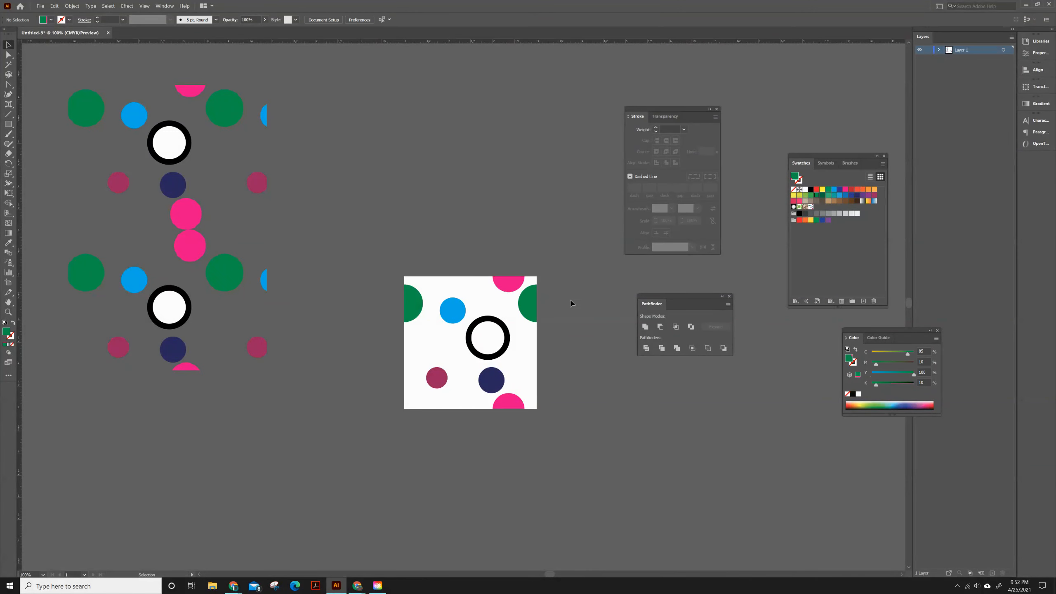
drag(402, 263, 540, 413)
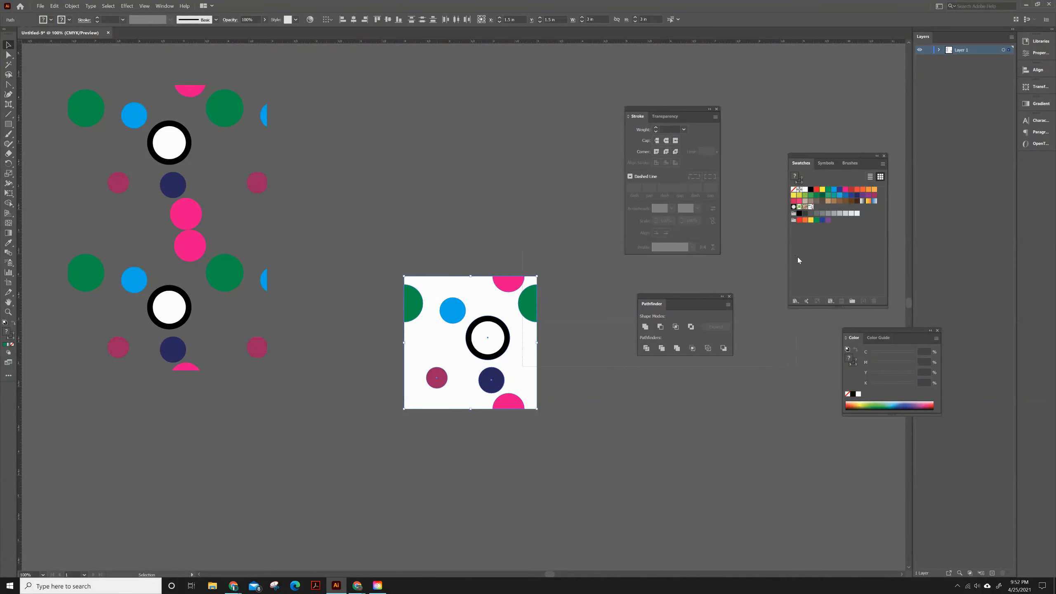
click(458, 237)
drag(511, 350, 830, 270)
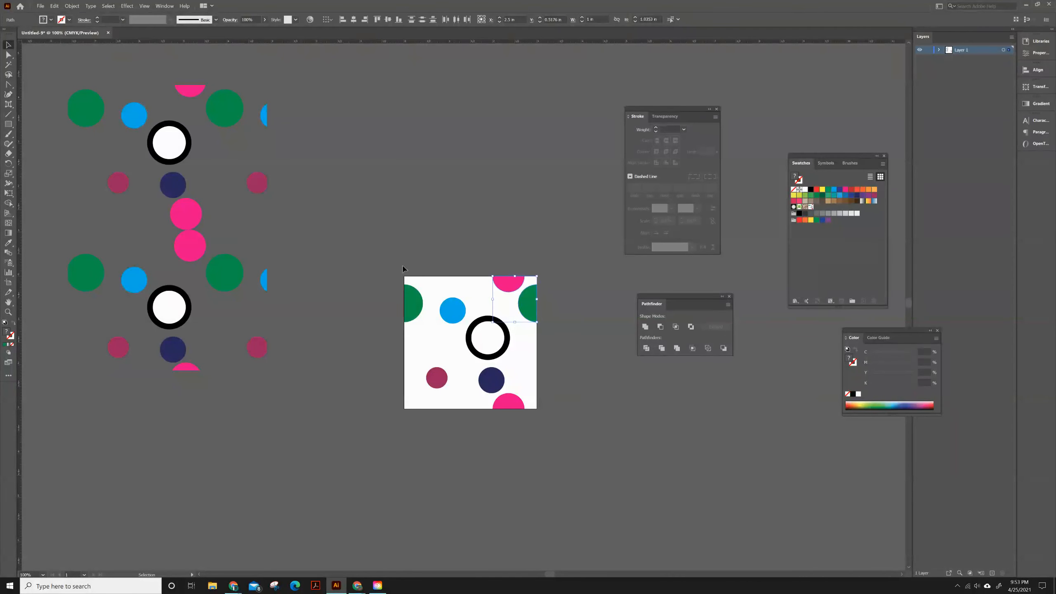
click(512, 302)
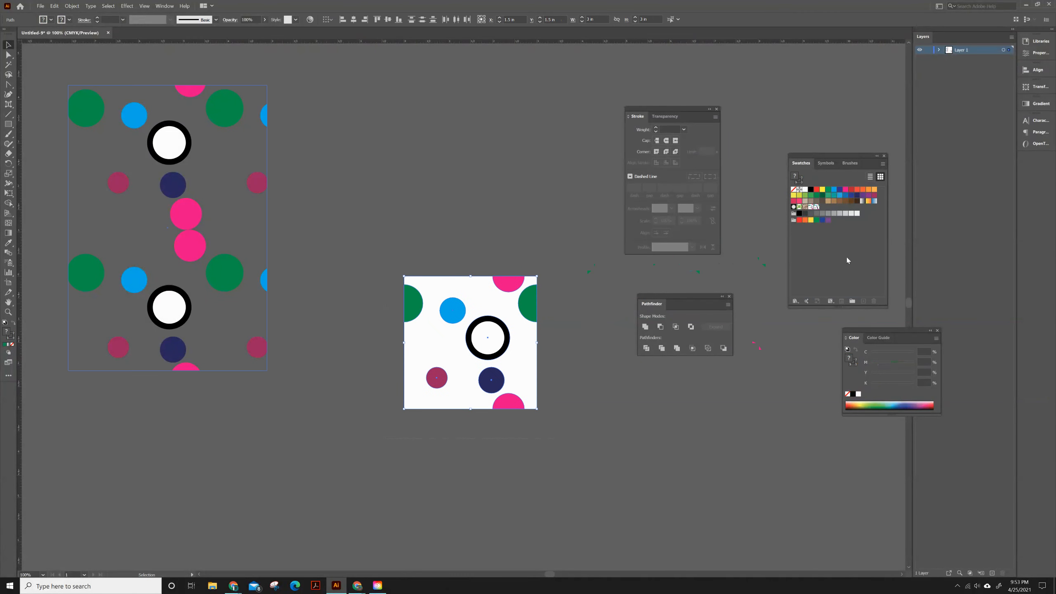
click(242, 292)
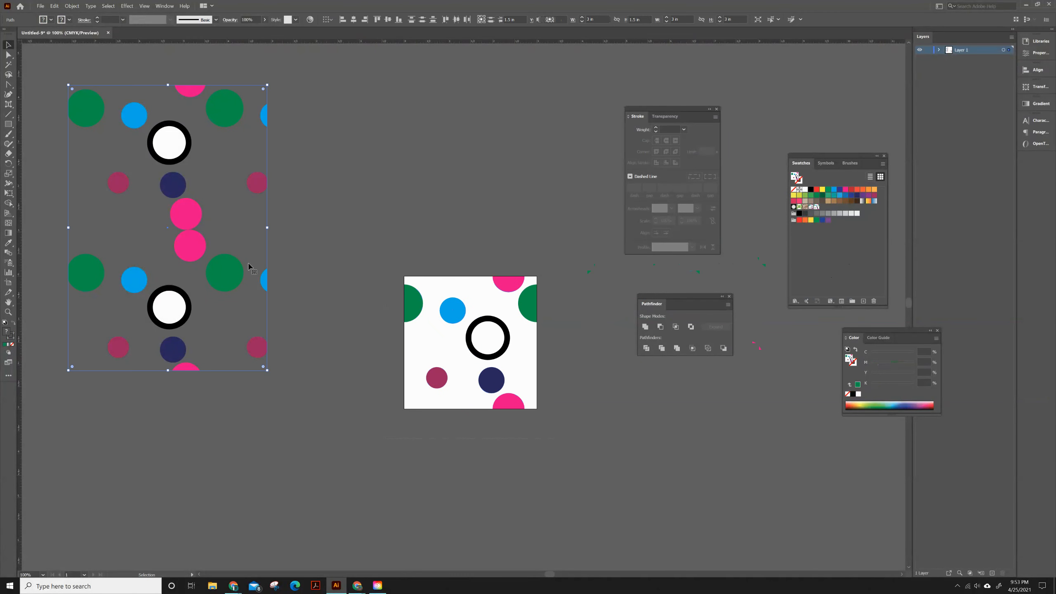
click(817, 208)
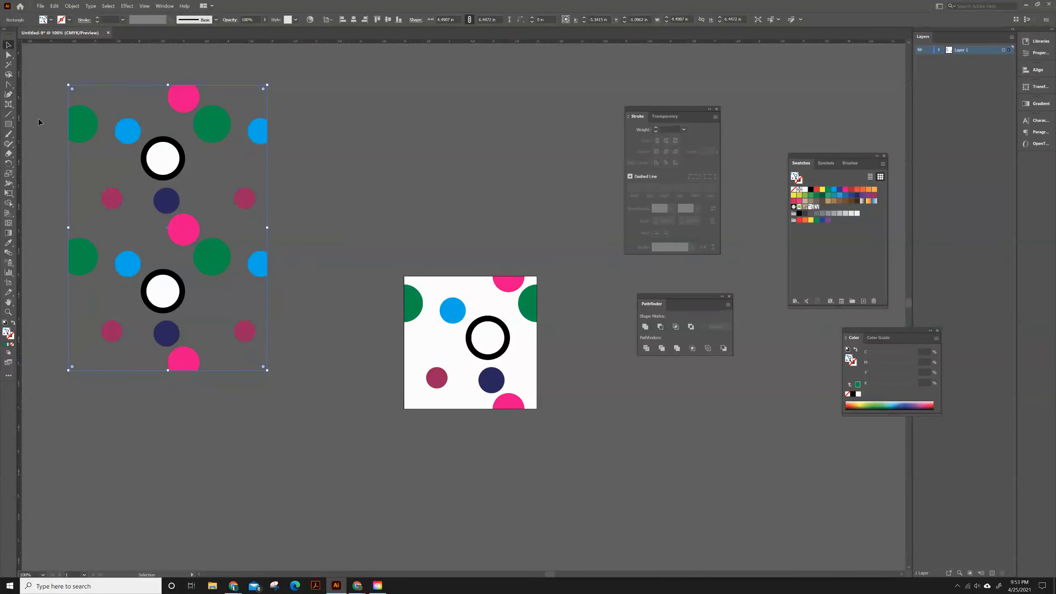
Create a 3 × 3 in square and give it a solid grey fill.
click(8, 125)
click(365, 202)
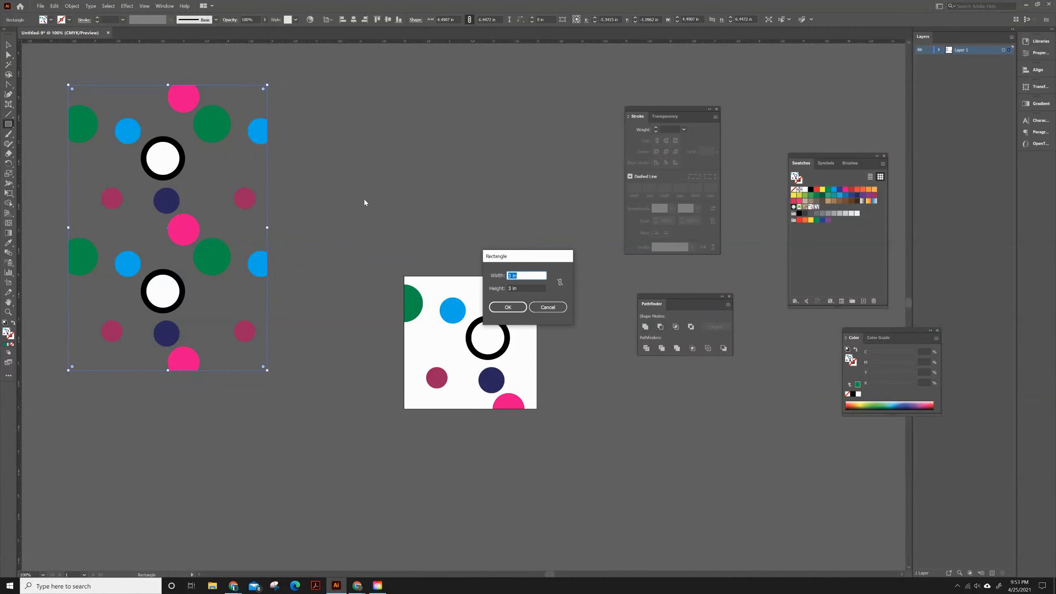
key(Return)
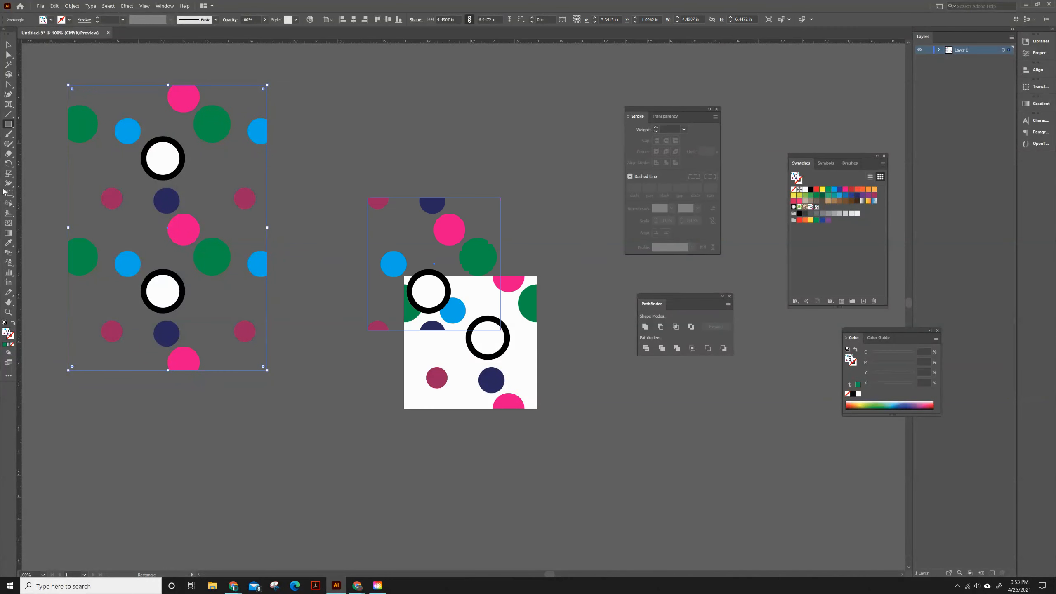
click(53, 20)
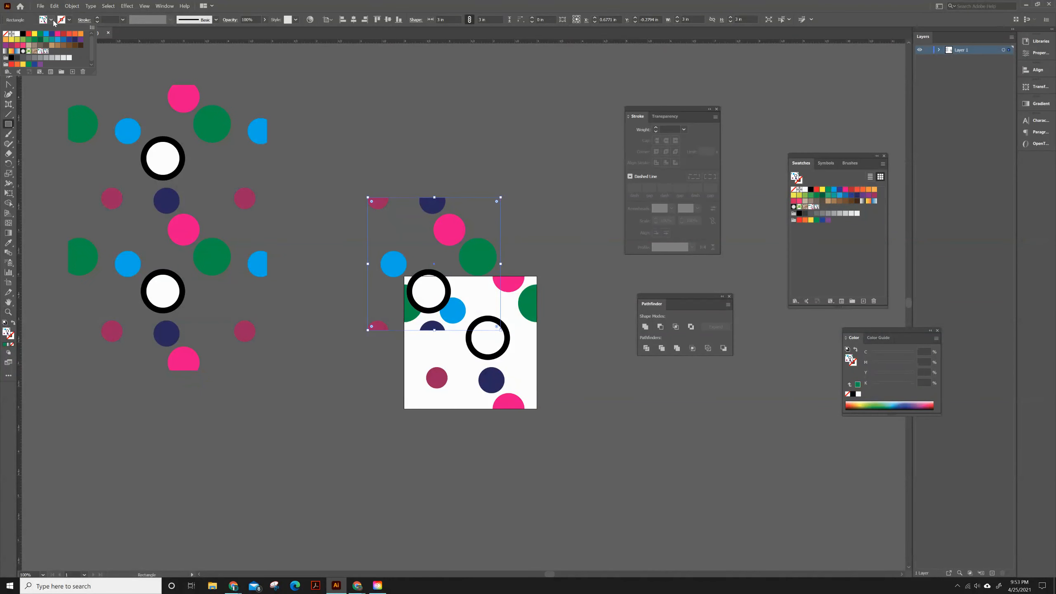
click(47, 61)
click(8, 45)
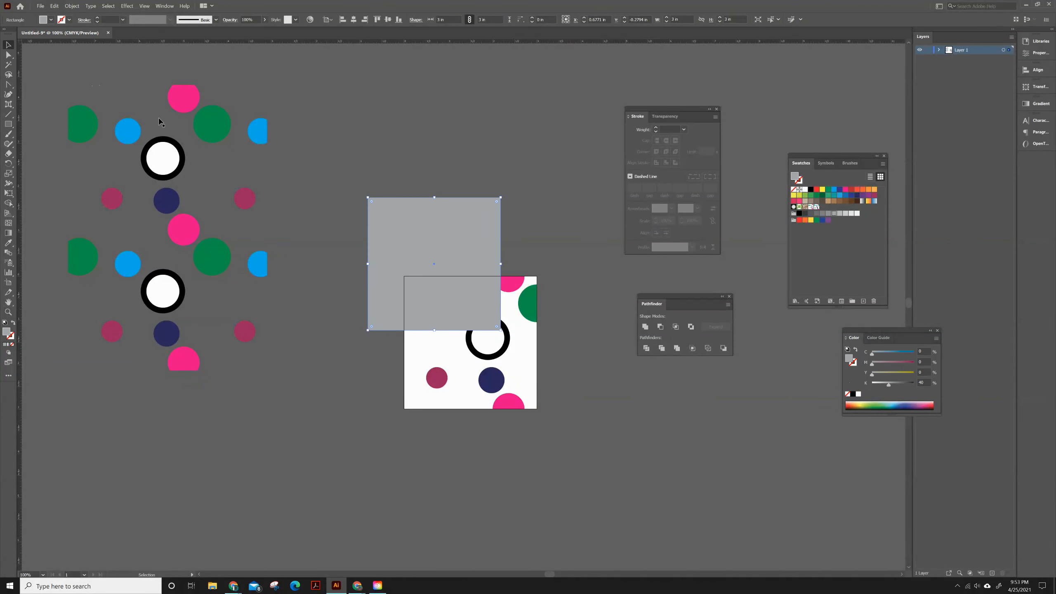
Centre the grey square on the artboard horizontally and vertically.
click(335, 20)
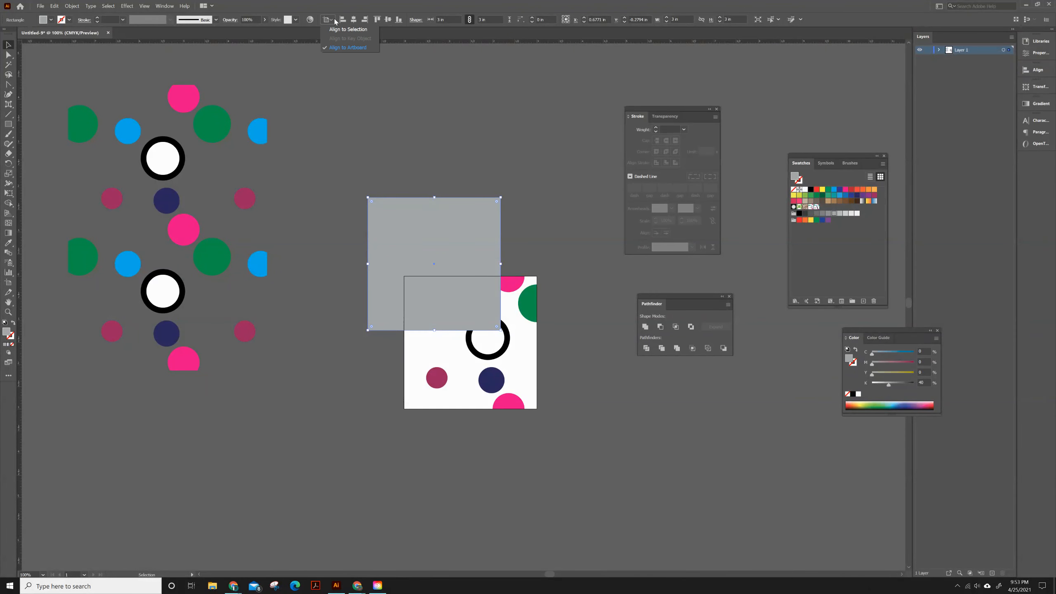
click(350, 30)
click(388, 19)
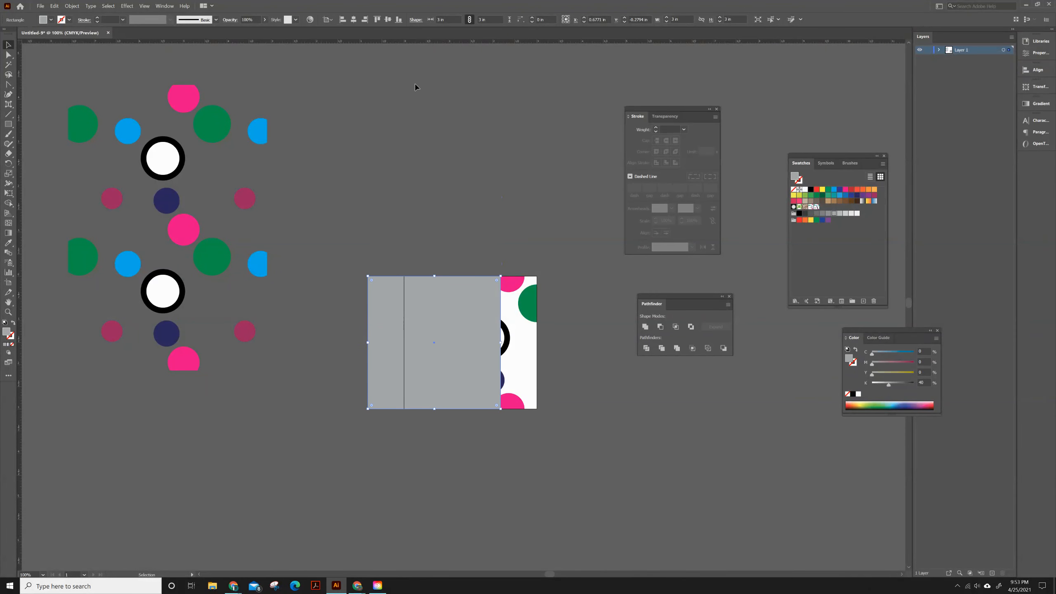
click(353, 19)
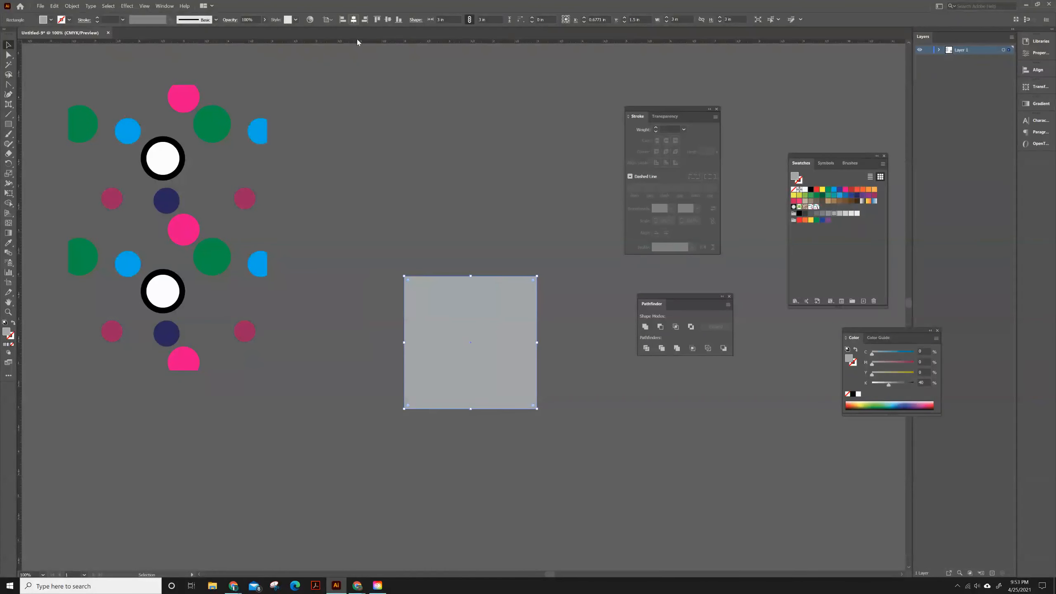
Send the grey square to the back, behind all the circles, and clear the selection.
right_click(427, 296)
mouse_move(459, 434)
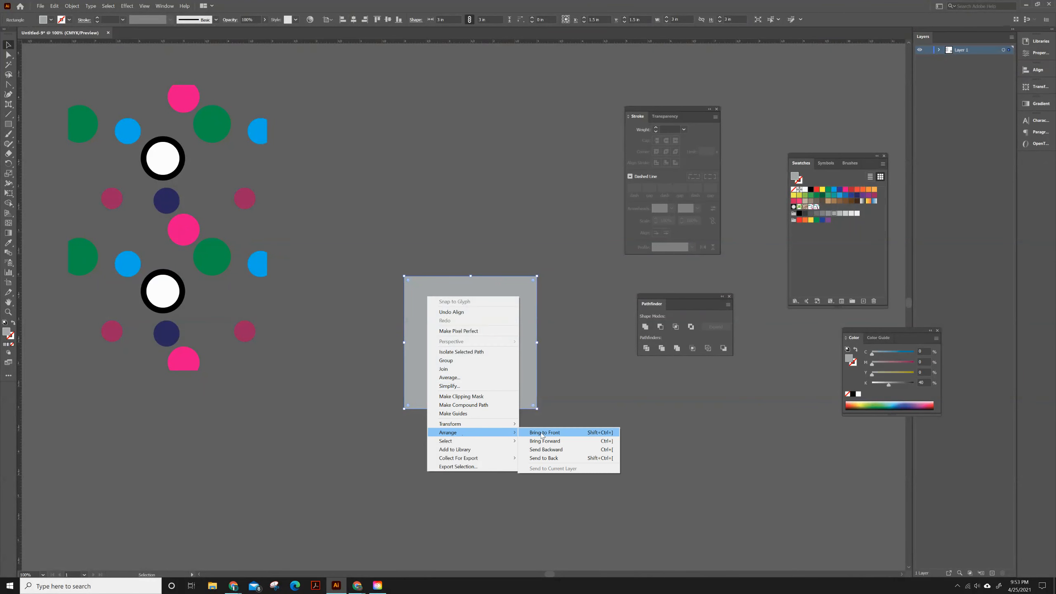
click(540, 458)
click(577, 360)
Add the grey-backed circle tile to the swatches as a pattern and fill the large rectangle with it.
drag(366, 216, 553, 420)
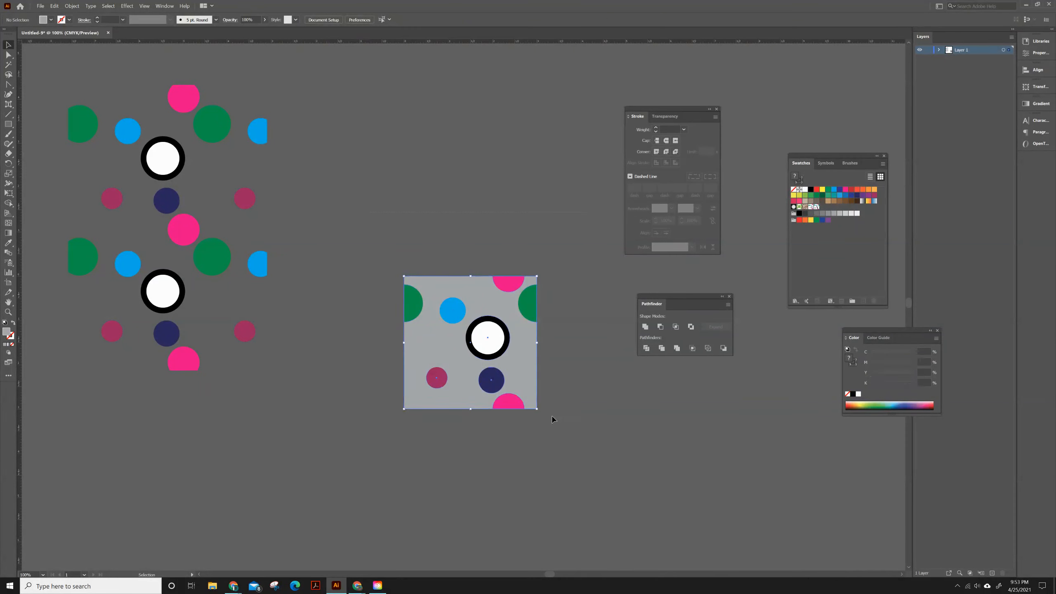
click(243, 198)
click(823, 208)
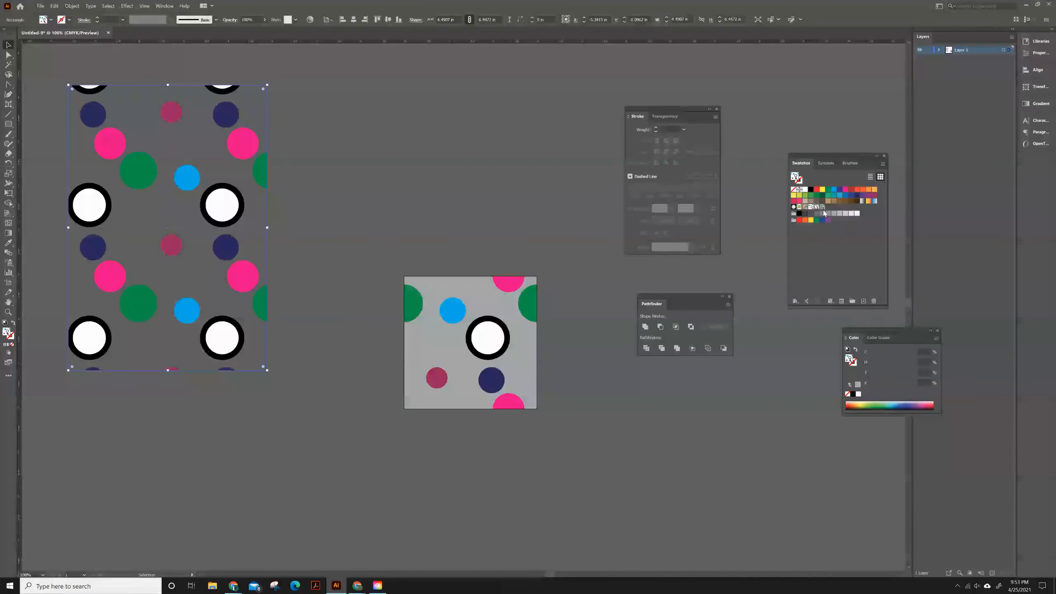
click(822, 207)
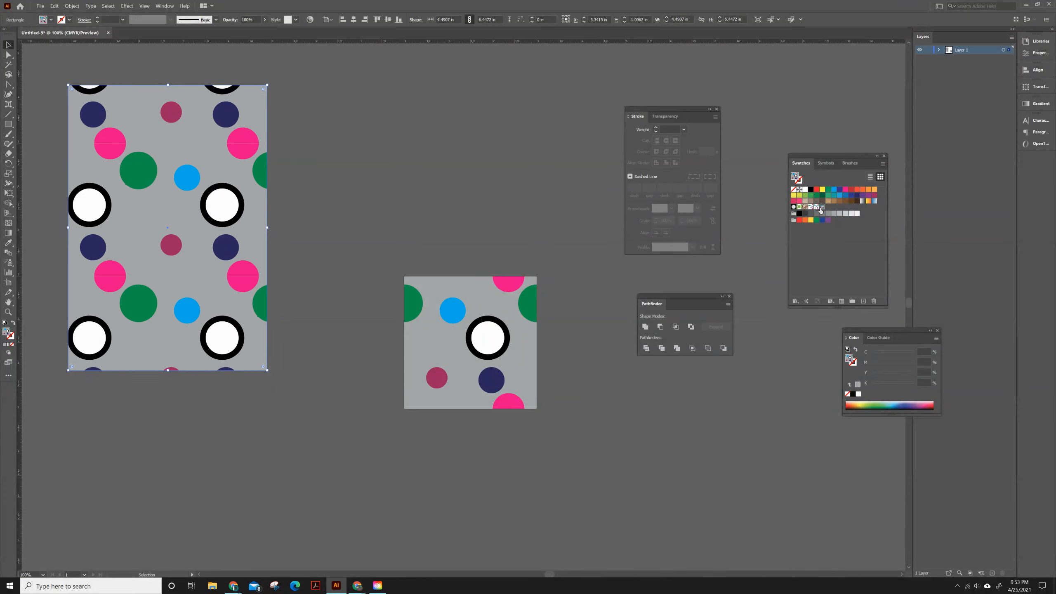
key(ctrl+shift+a)
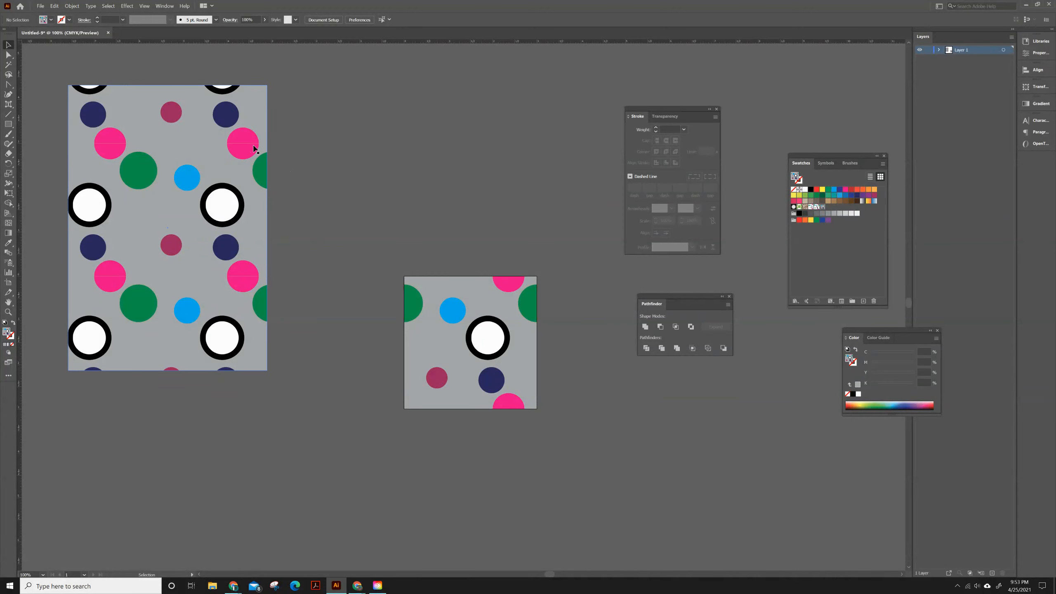
Enlarge the pattern-filled rectangle to about 12 × 11.5 in over the tile, and delete it.
click(263, 359)
drag(267, 371, 603, 584)
click(823, 208)
drag(358, 400, 338, 300)
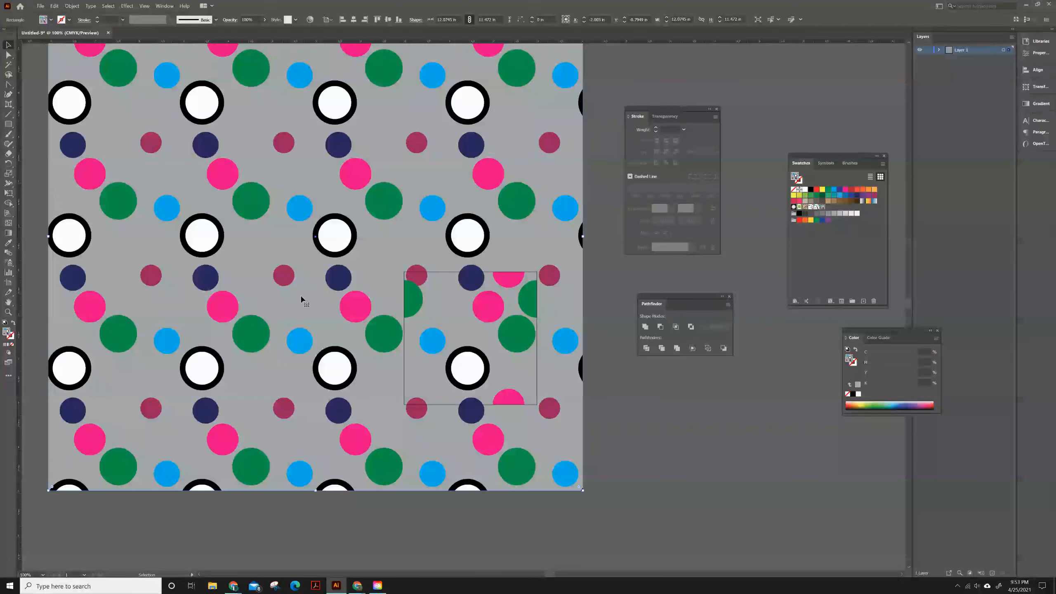
key(Delete)
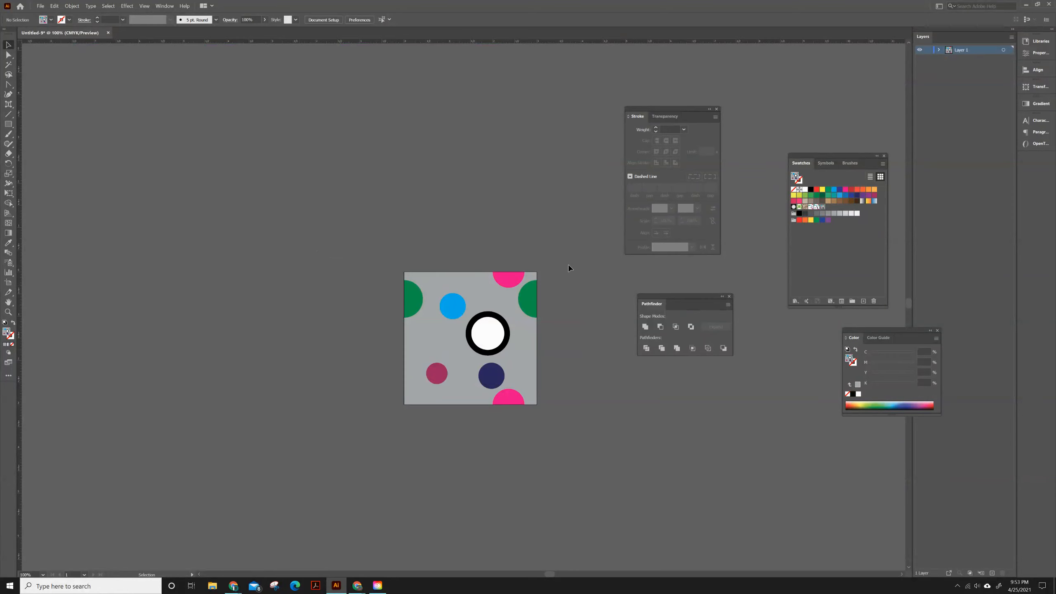
key(ctrl+a)
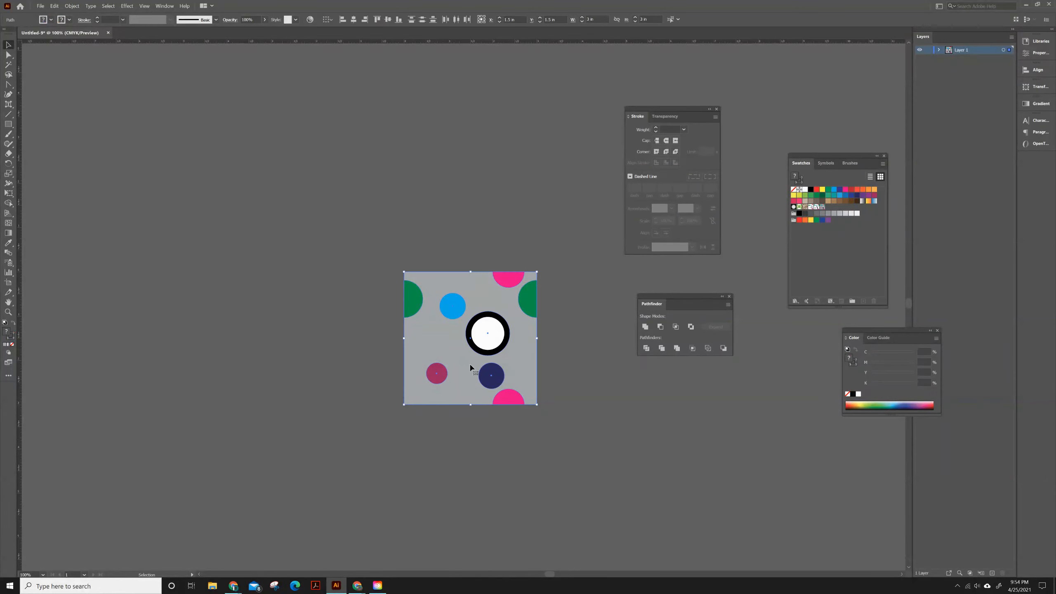
click(165, 5)
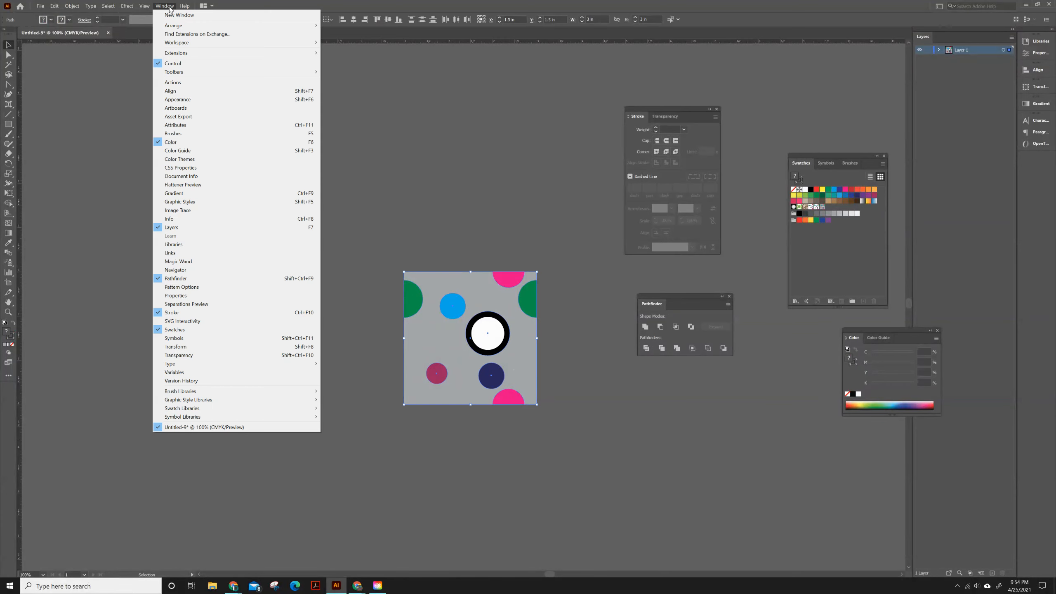
click(186, 286)
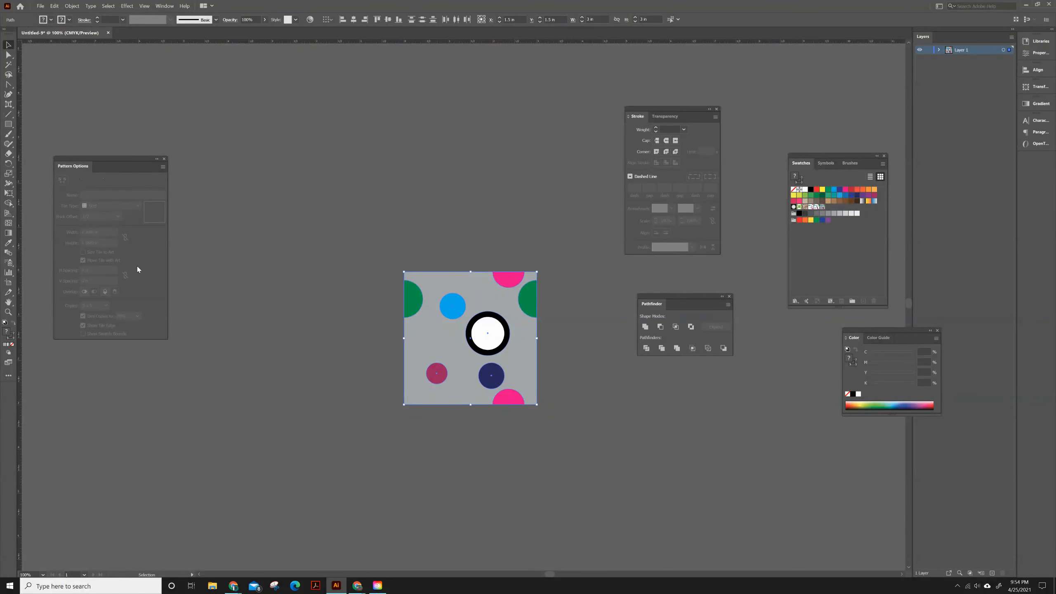
drag(131, 162, 251, 160)
click(278, 170)
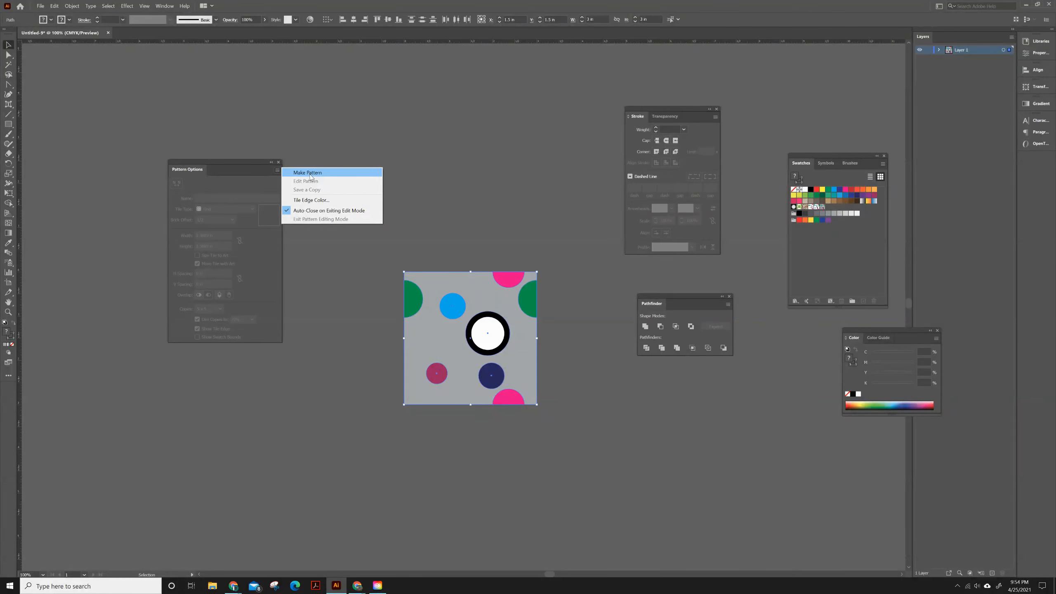
click(311, 173)
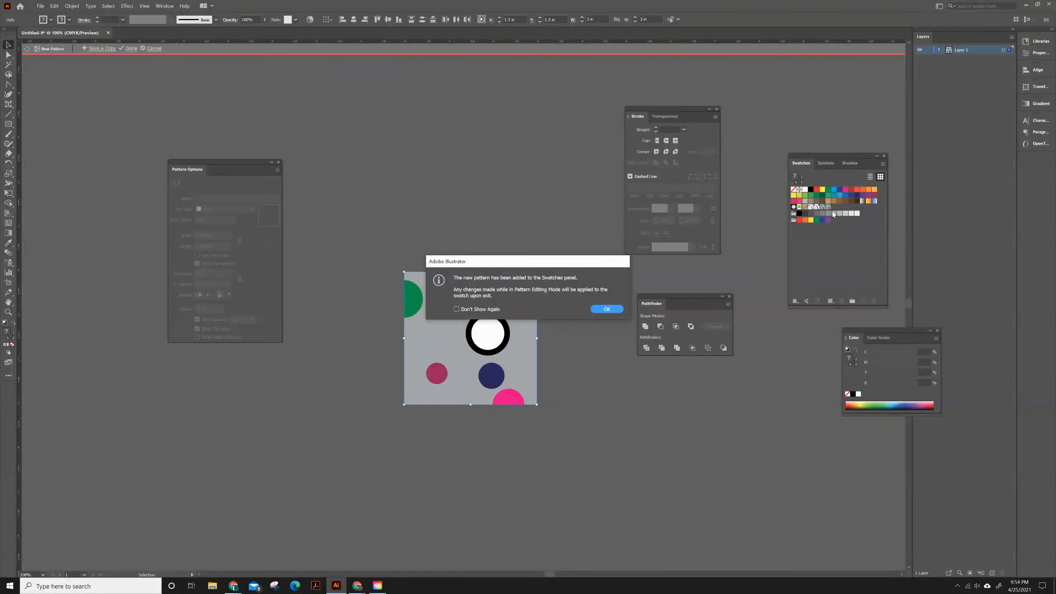
click(606, 309)
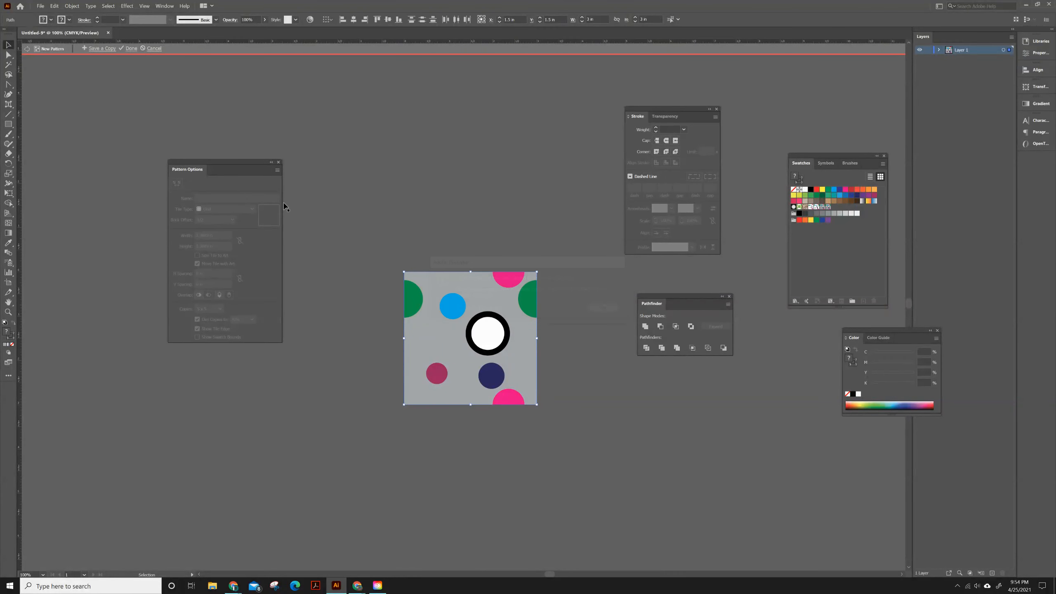
click(152, 48)
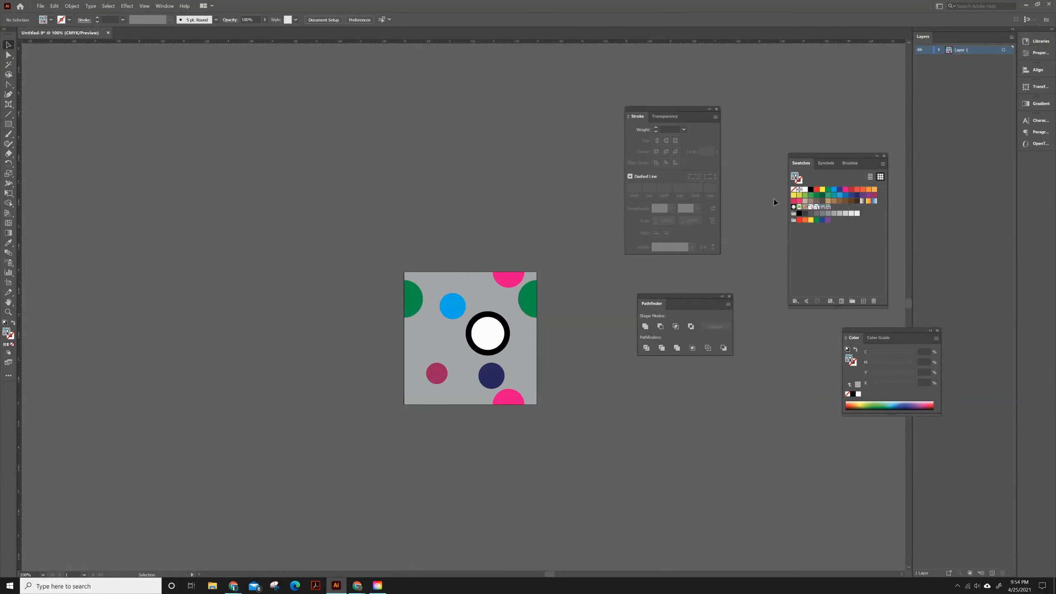
Delete the test circle-pattern swatches from the document's swatches.
click(874, 301)
click(521, 305)
Select all of the grey-backed tile artwork and make a new pattern from it with Pattern Options.
key(ctrl+a)
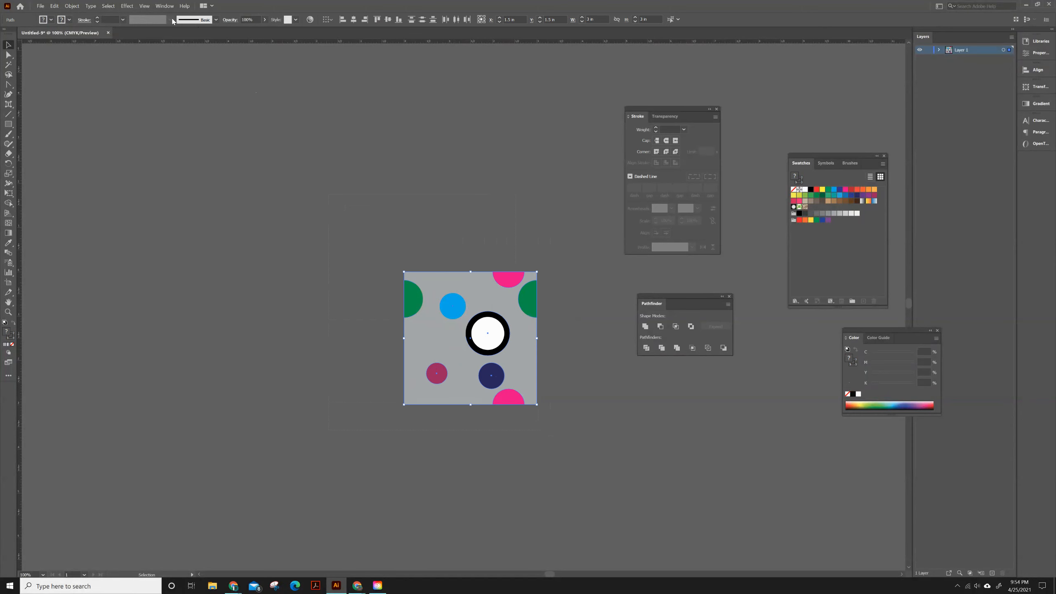
click(165, 6)
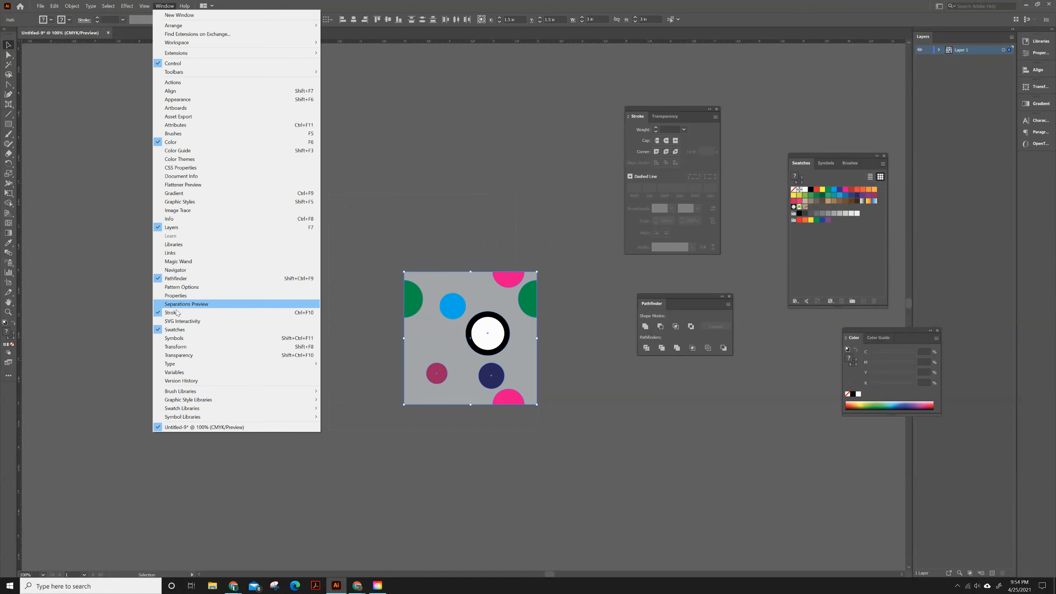
click(183, 287)
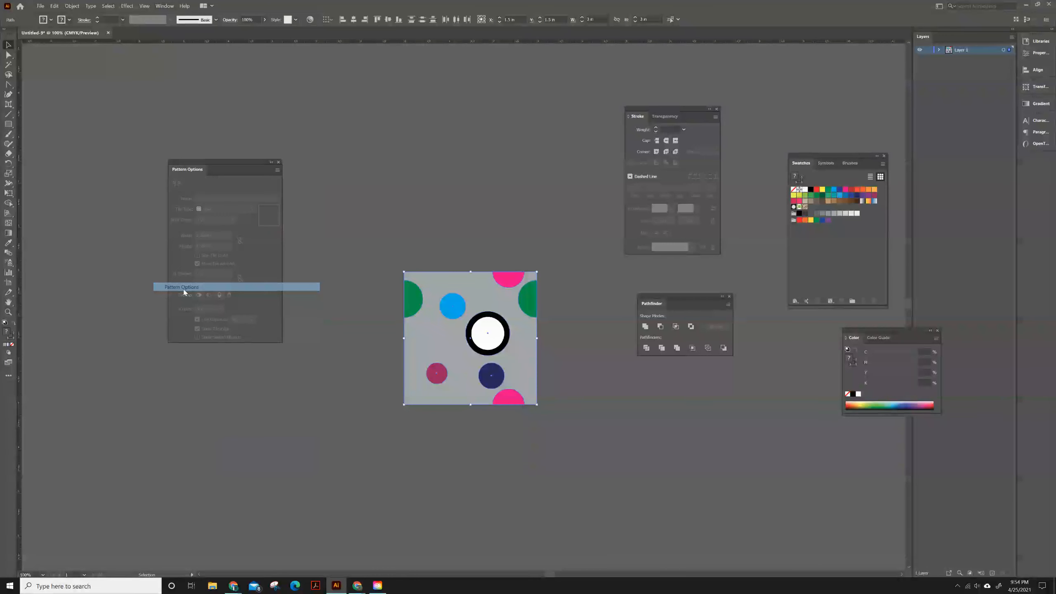
click(277, 169)
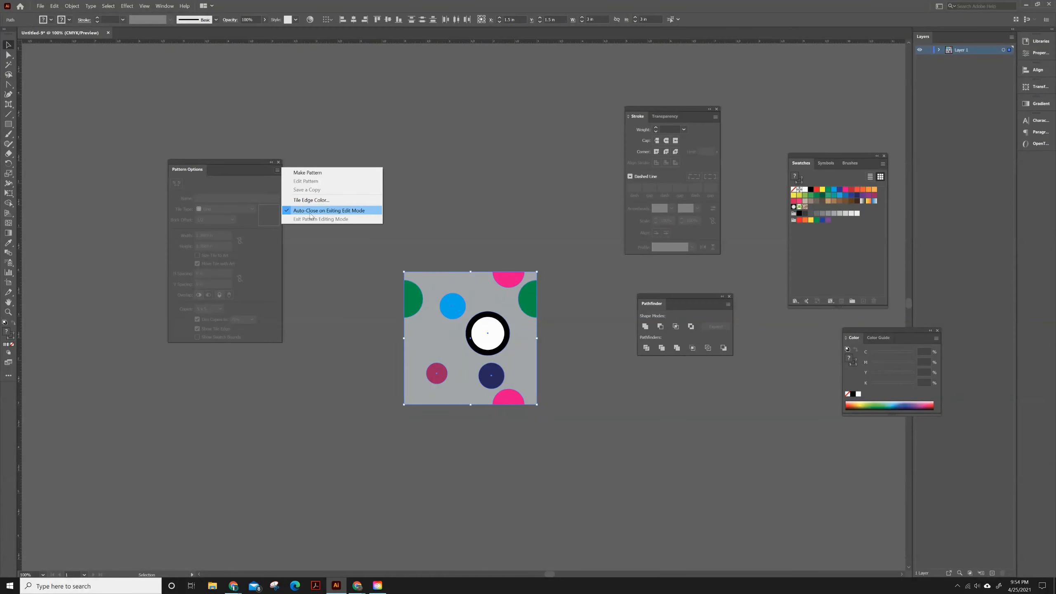
click(291, 218)
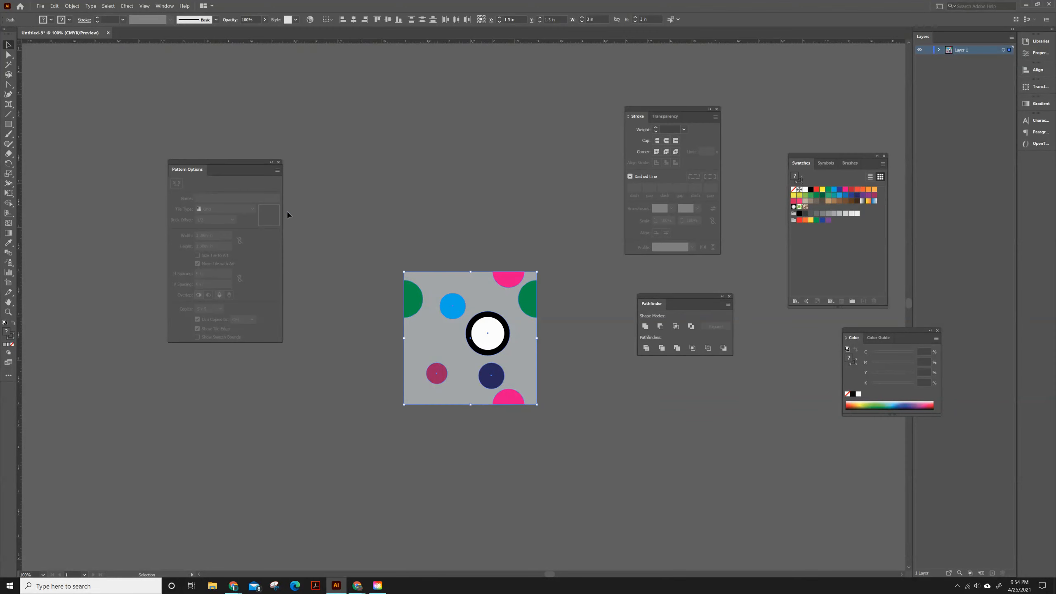
click(277, 170)
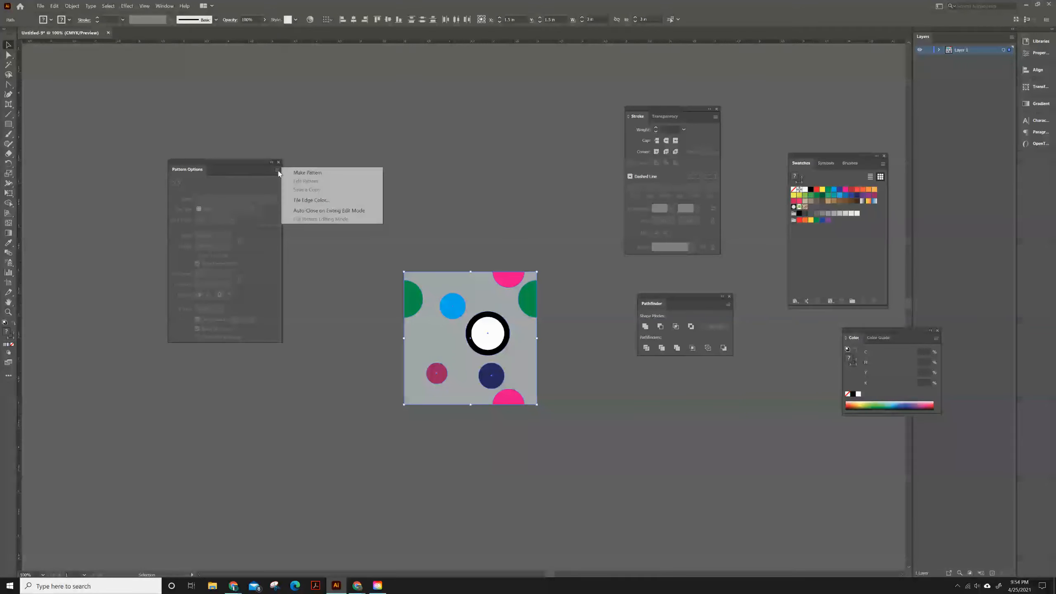
click(310, 172)
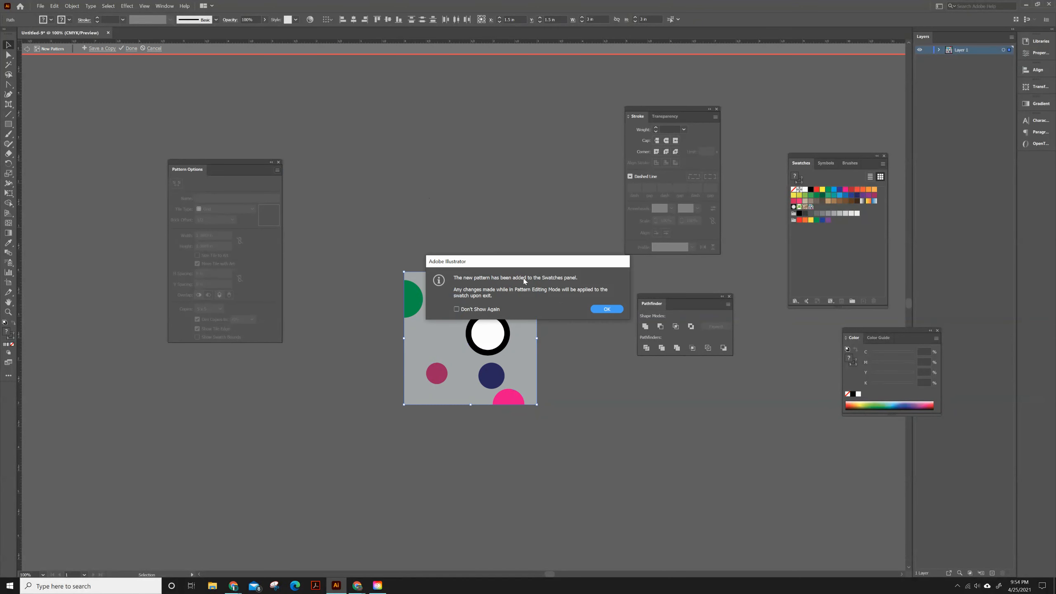
click(608, 308)
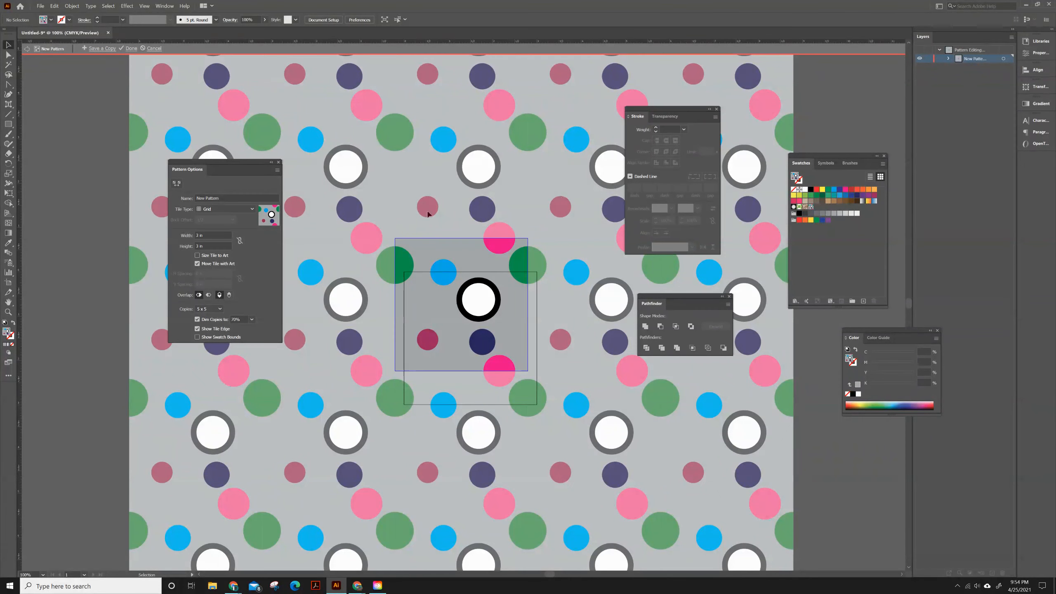
Name the new pattern Dots.
key(ctrl+minus)
key(ctrl+minus)
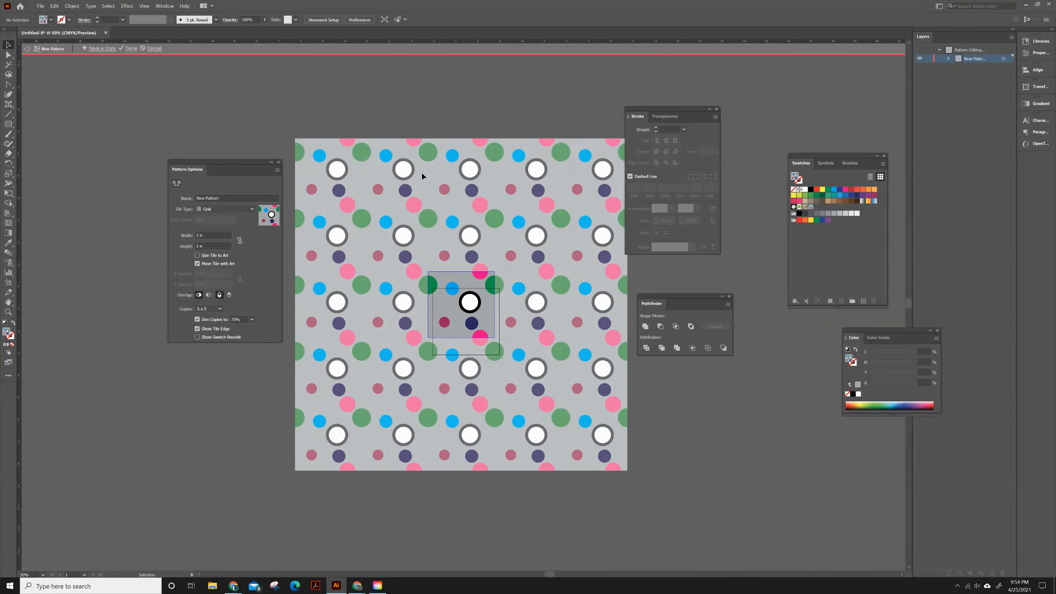
click(223, 198)
drag(222, 199, 181, 198)
text(Dots)
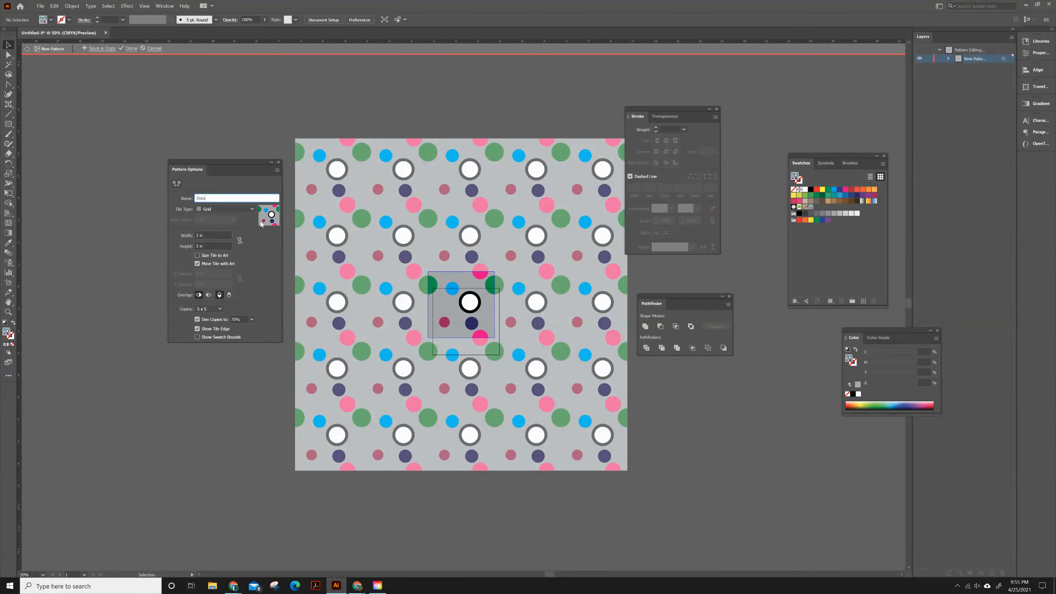
Try the Brick by Row, Brick by Column and Hex by Row tile types on the pattern, and return it to Grid.
click(232, 209)
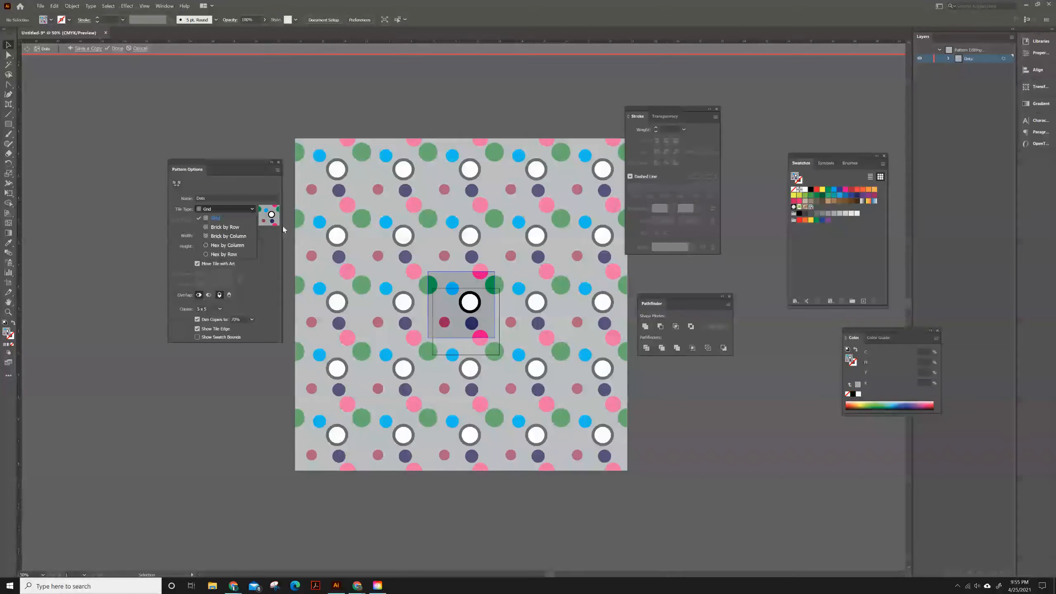
click(221, 226)
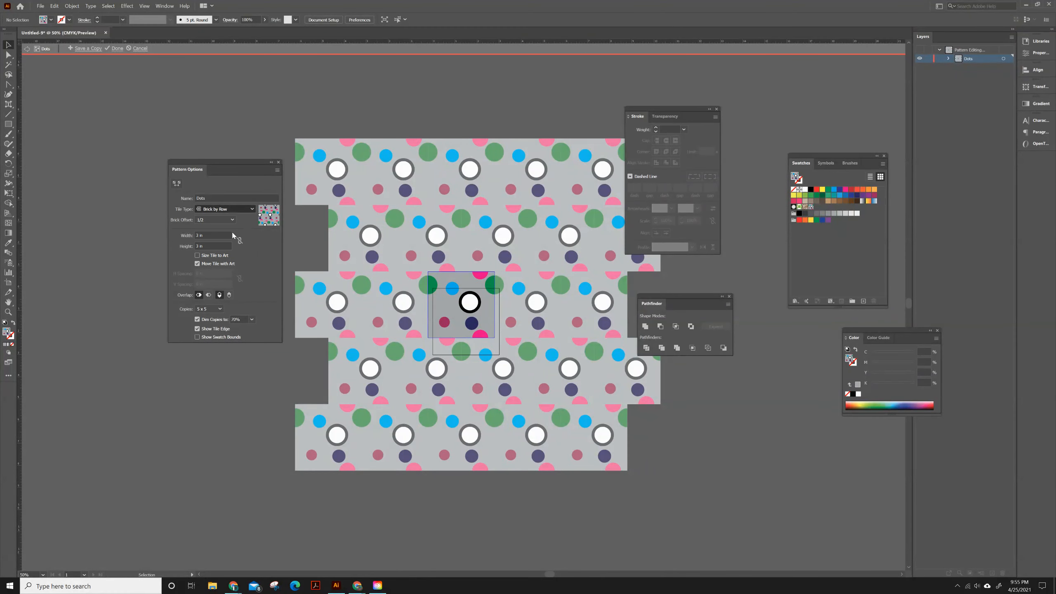
key(Down)
key(Down)
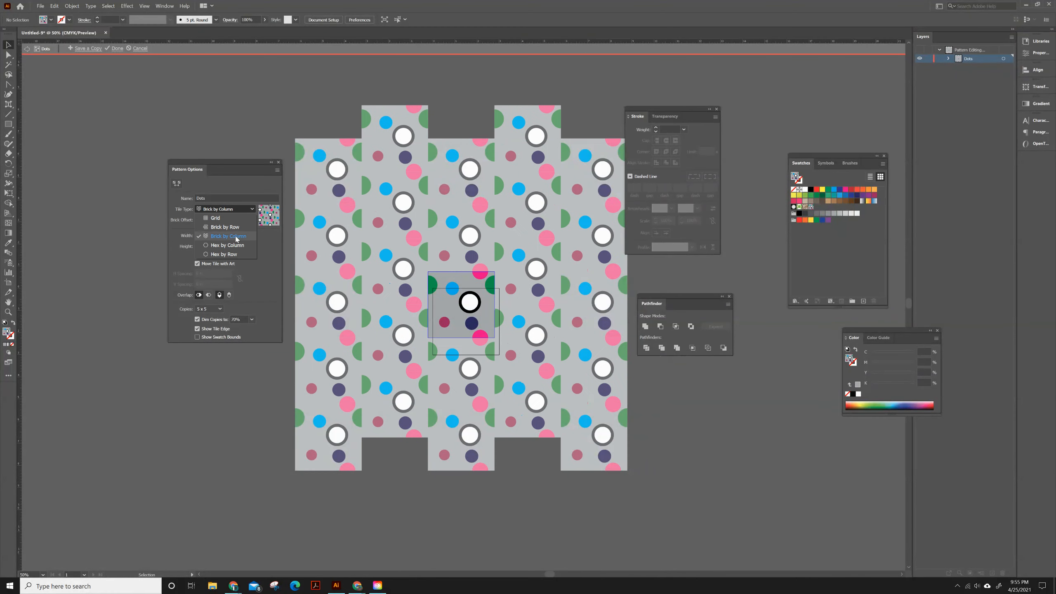
key(Down)
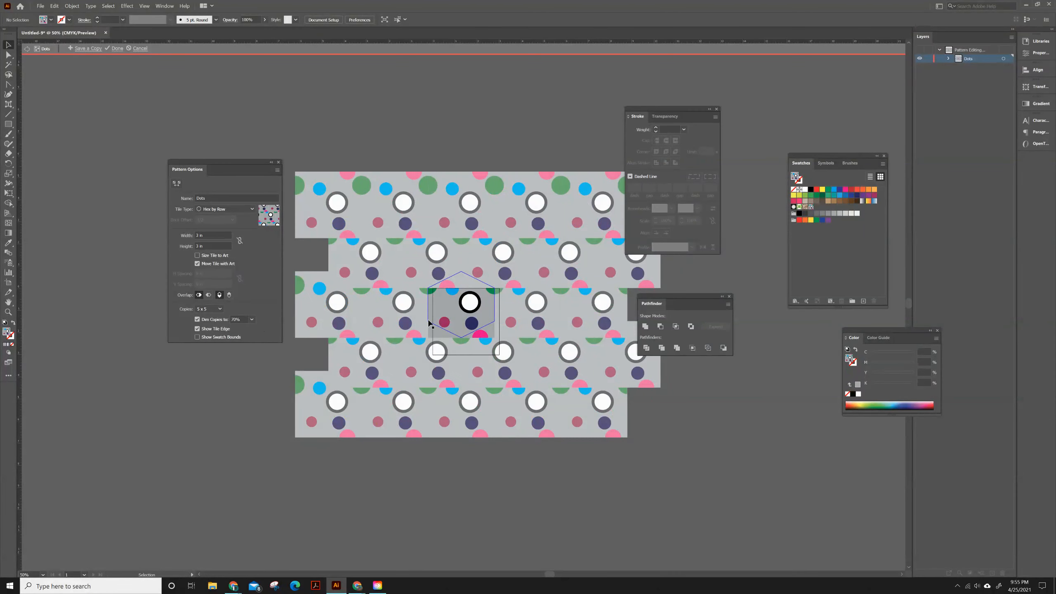
click(216, 209)
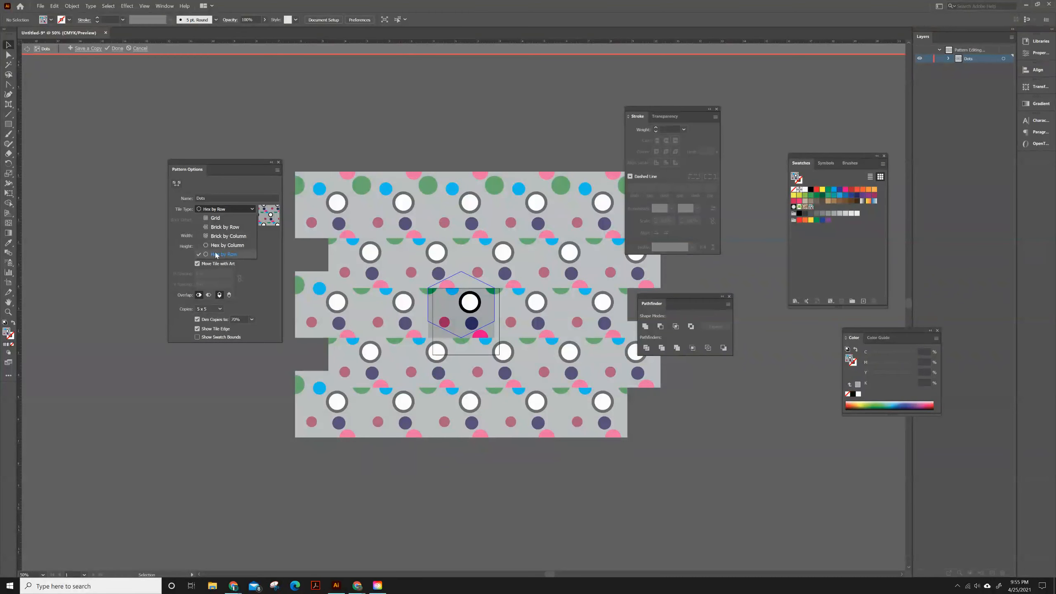
click(213, 217)
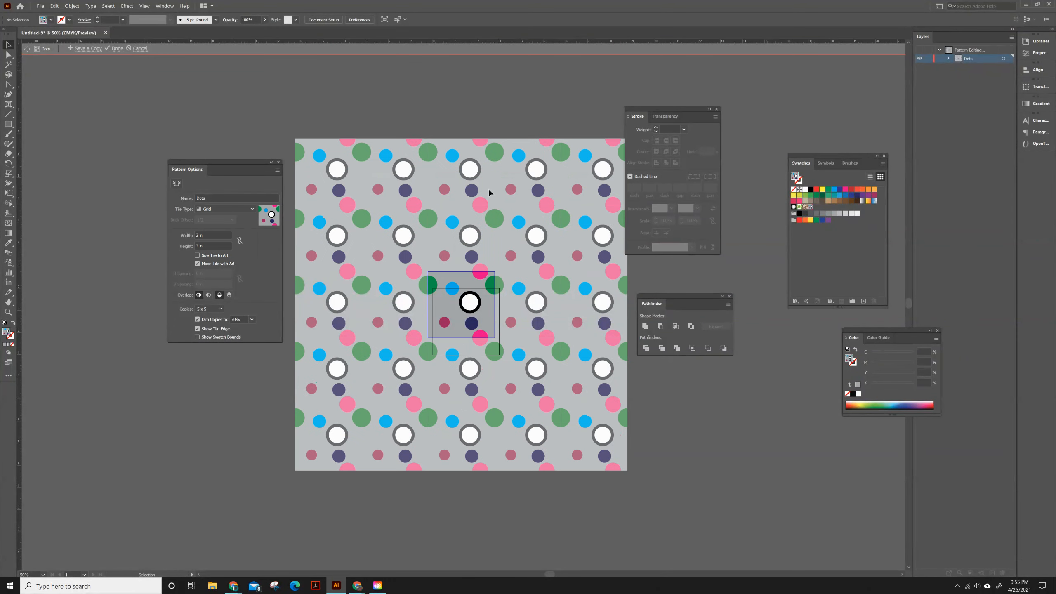
Preview the pattern with 1 x 1 and 9 x 9 copies, and set the copies to 7 x 7.
click(219, 309)
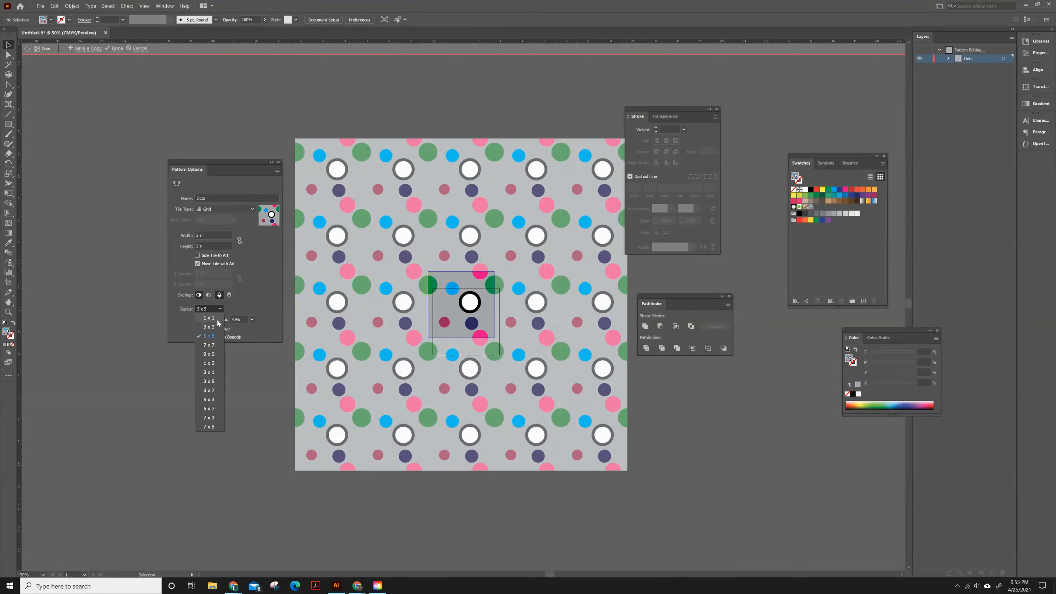
click(209, 317)
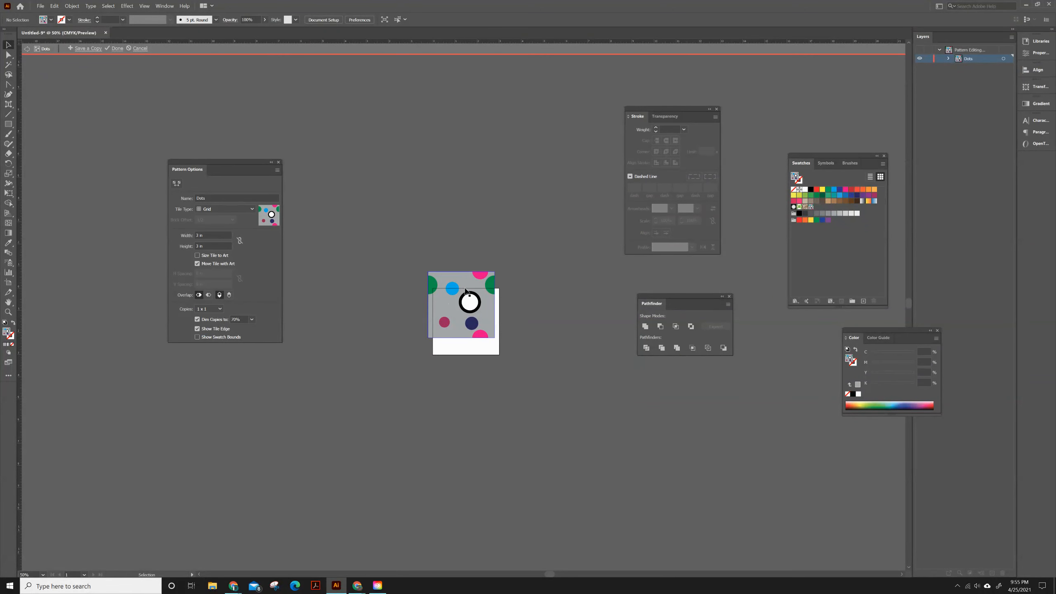
click(214, 307)
click(215, 353)
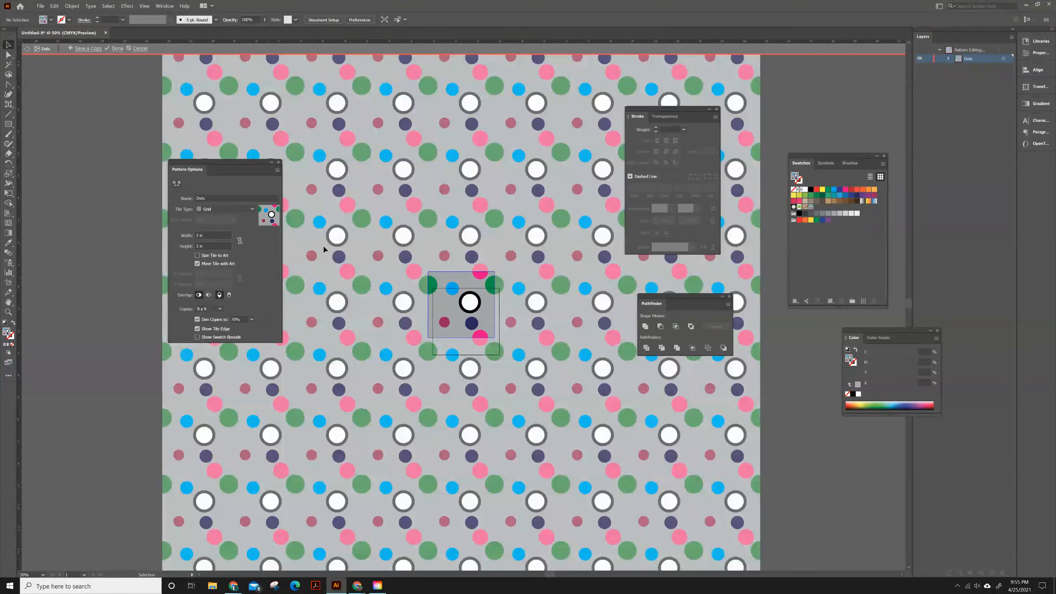
click(214, 308)
click(209, 345)
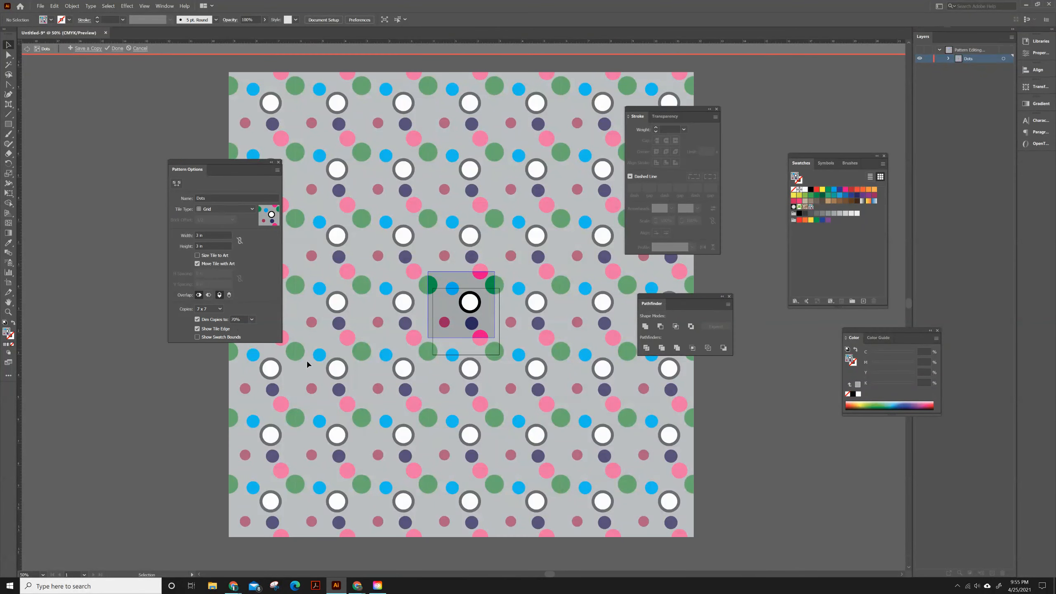
Dim the pattern copies to 40% and switch the swatch bounds display on and off again.
click(252, 319)
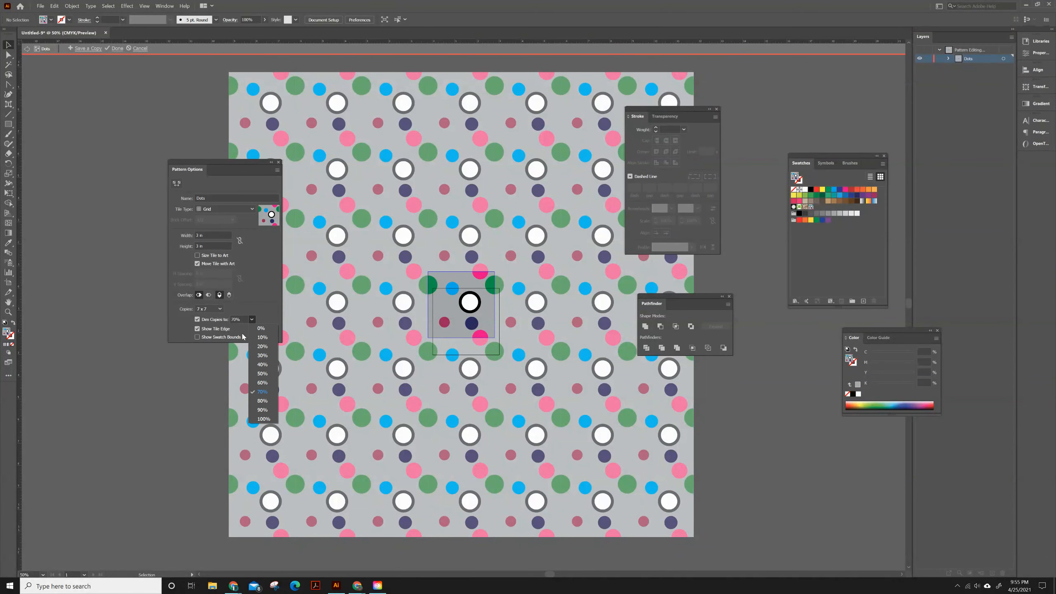
click(261, 365)
click(251, 319)
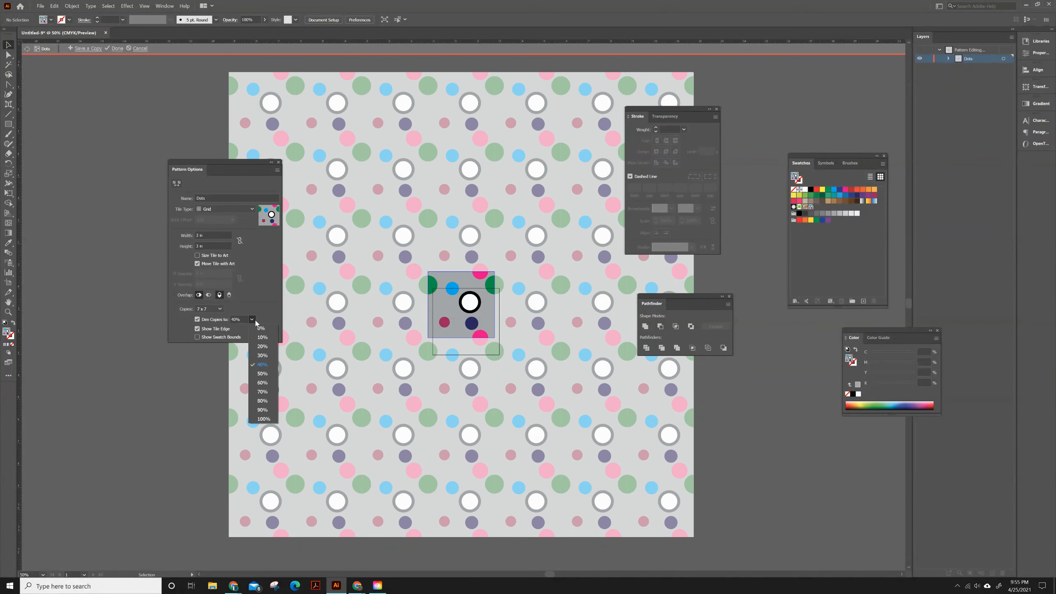
click(251, 318)
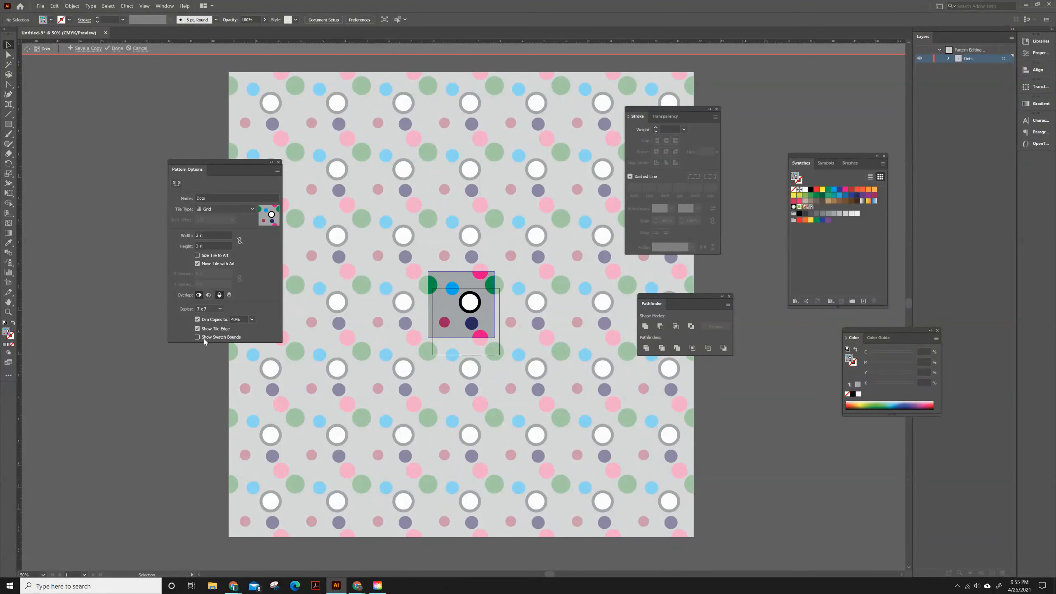
click(198, 338)
click(198, 337)
Finish editing the Dots pattern and draw a rectangle filled with it, about 9.4 × 4.5 in, above the tile.
click(114, 49)
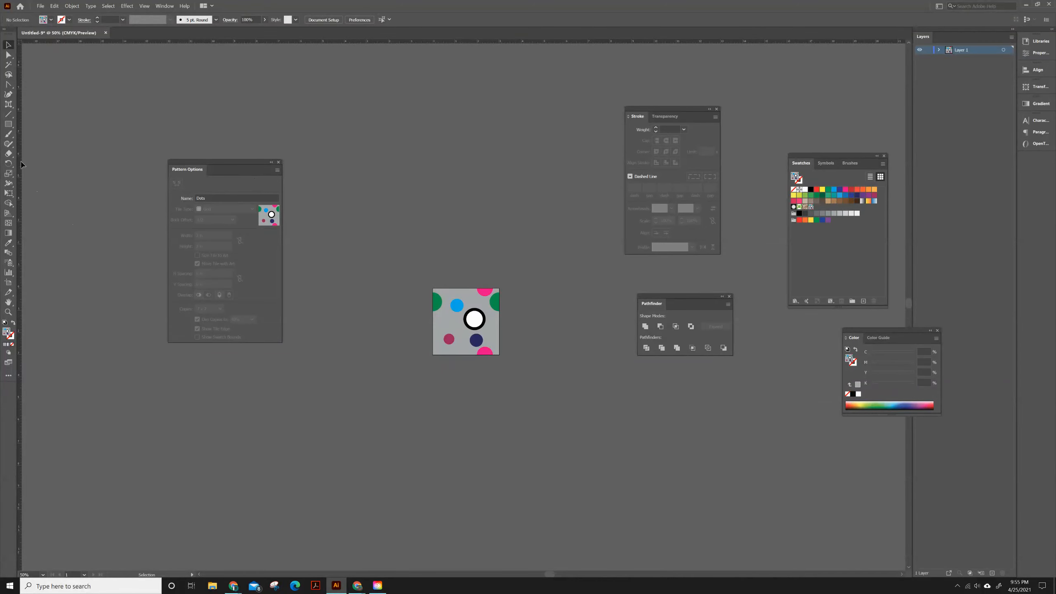
click(8, 124)
drag(339, 114, 546, 215)
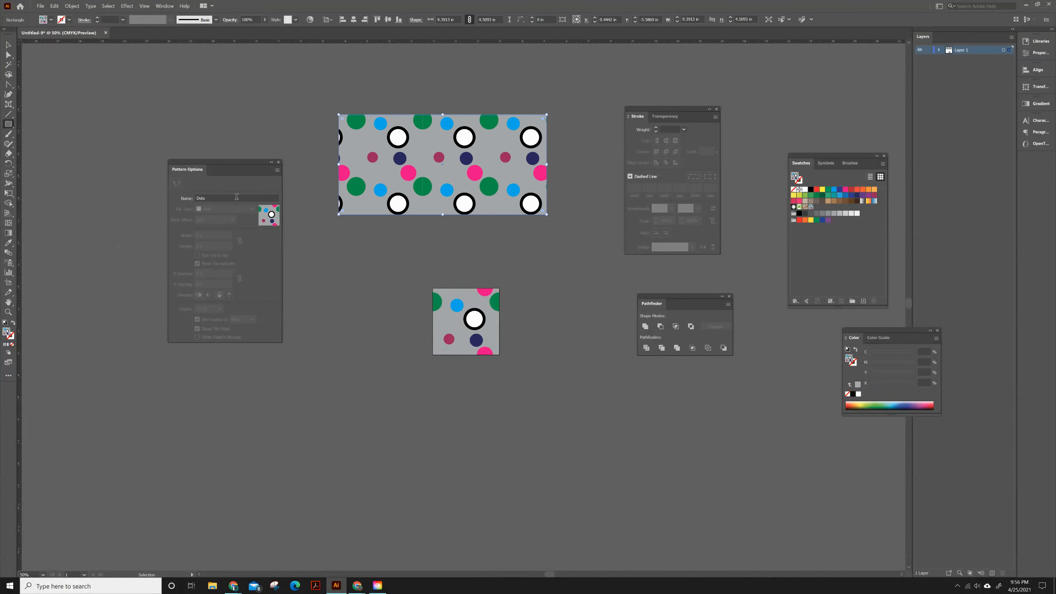
Select the grey-backed tile artwork and make another new pattern from it with Pattern Options.
click(276, 170)
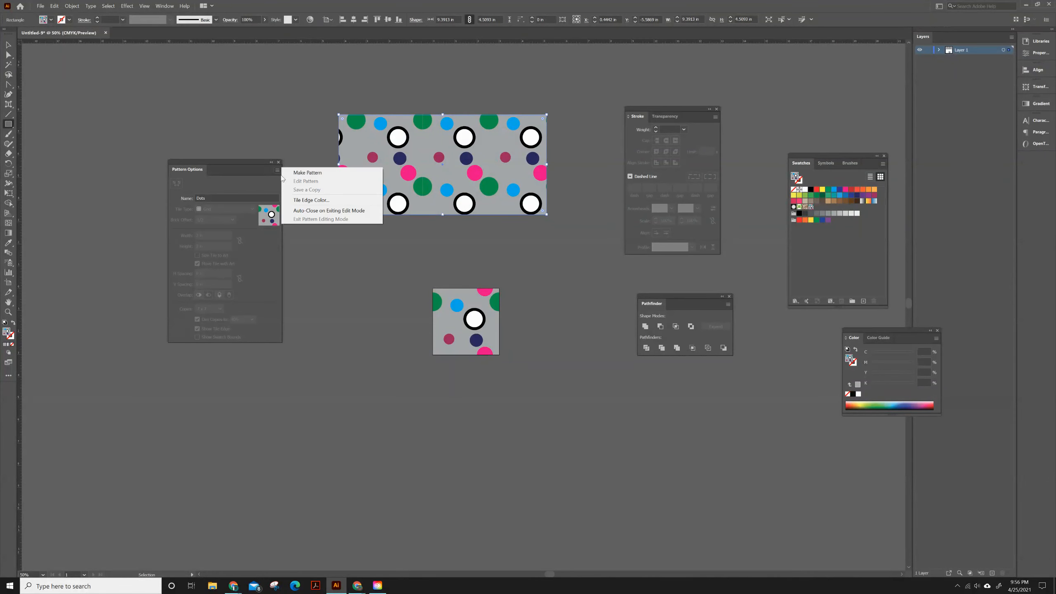
click(290, 174)
key(Return)
click(8, 42)
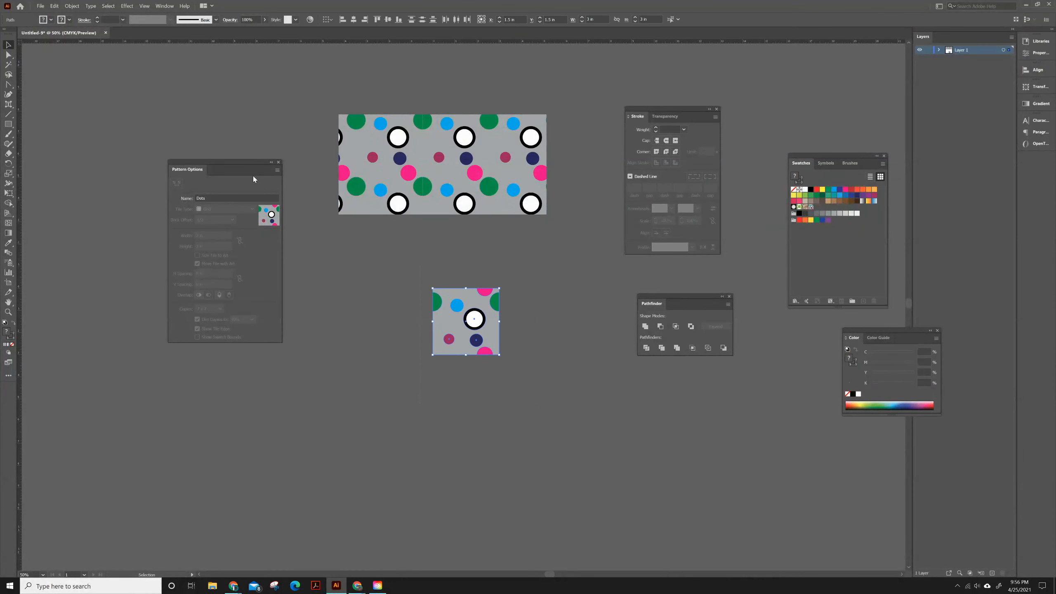
click(277, 170)
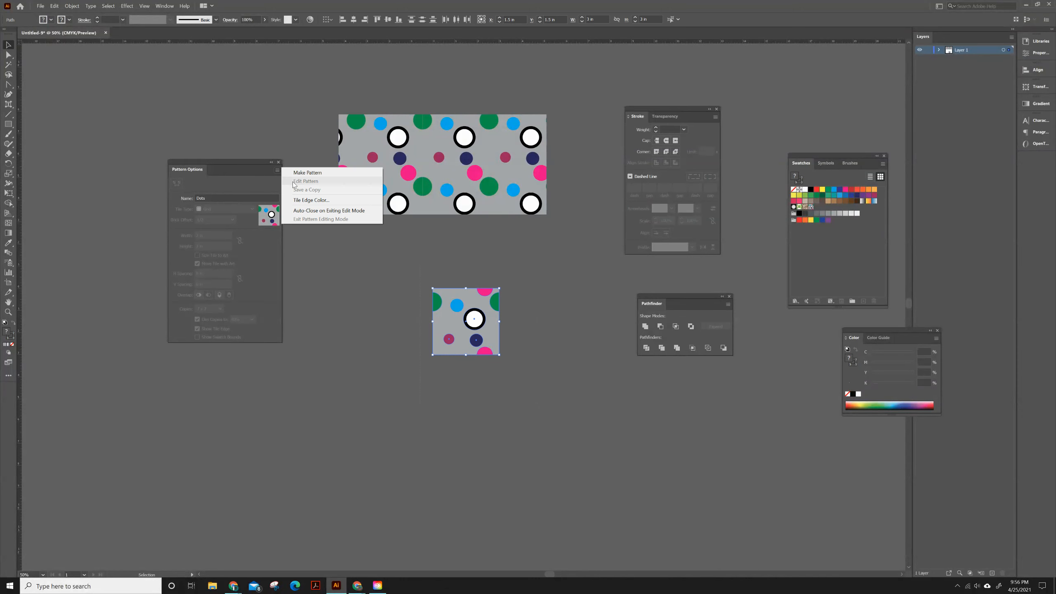
click(311, 172)
click(611, 311)
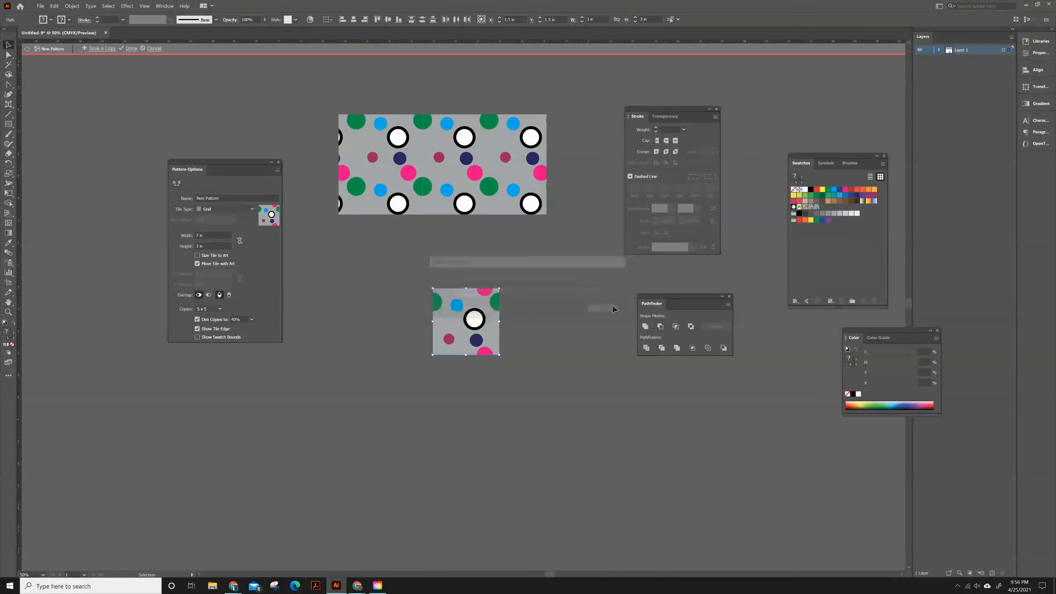
Set the second pattern's tile type to Brick by Row, name it dots2 and finish editing it.
click(236, 209)
click(240, 215)
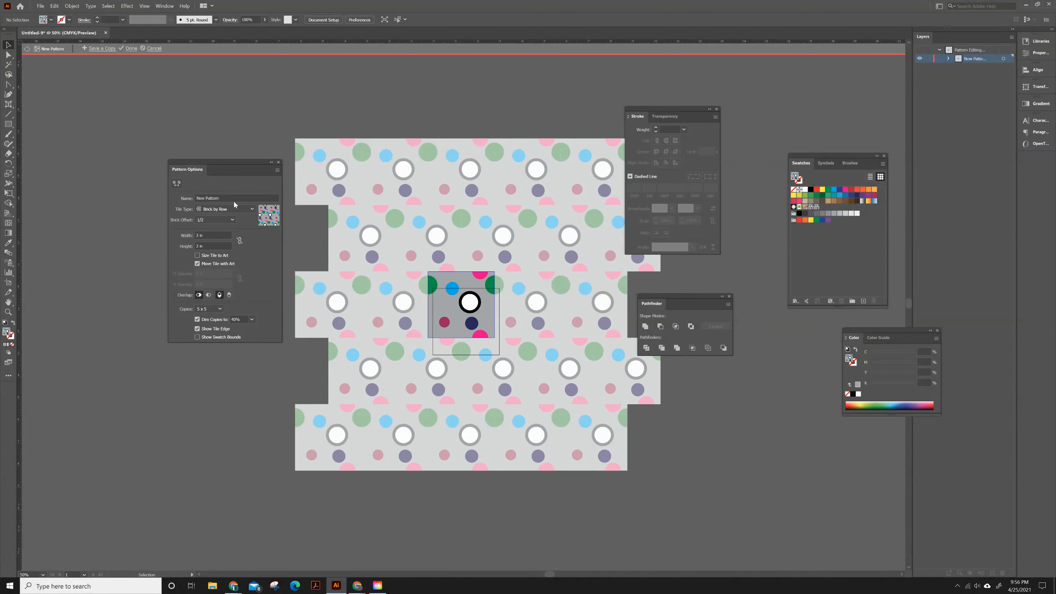
drag(233, 200, 187, 199)
text(do)
click(287, 85)
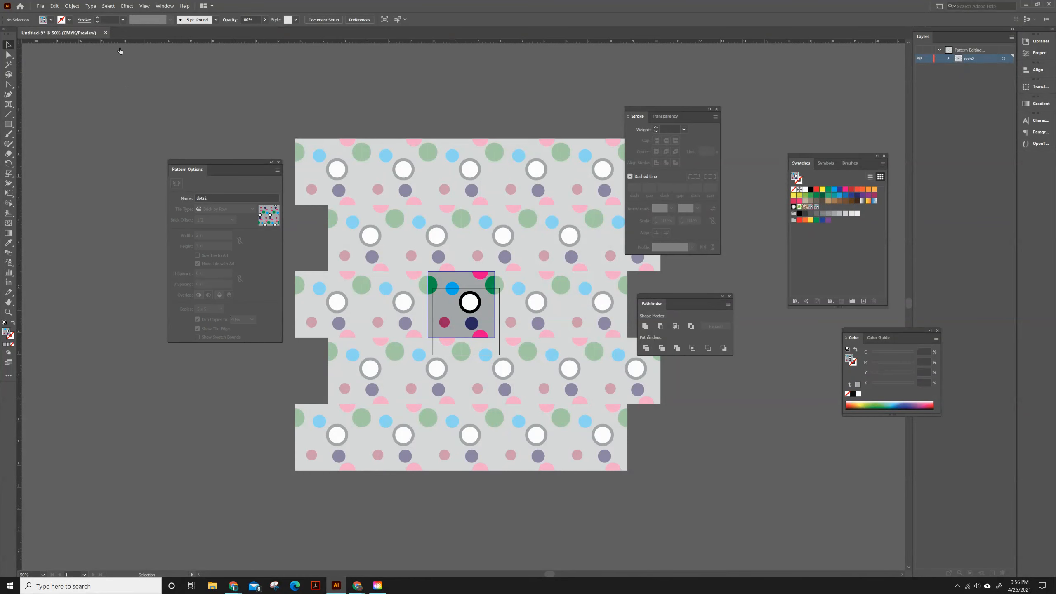
click(120, 48)
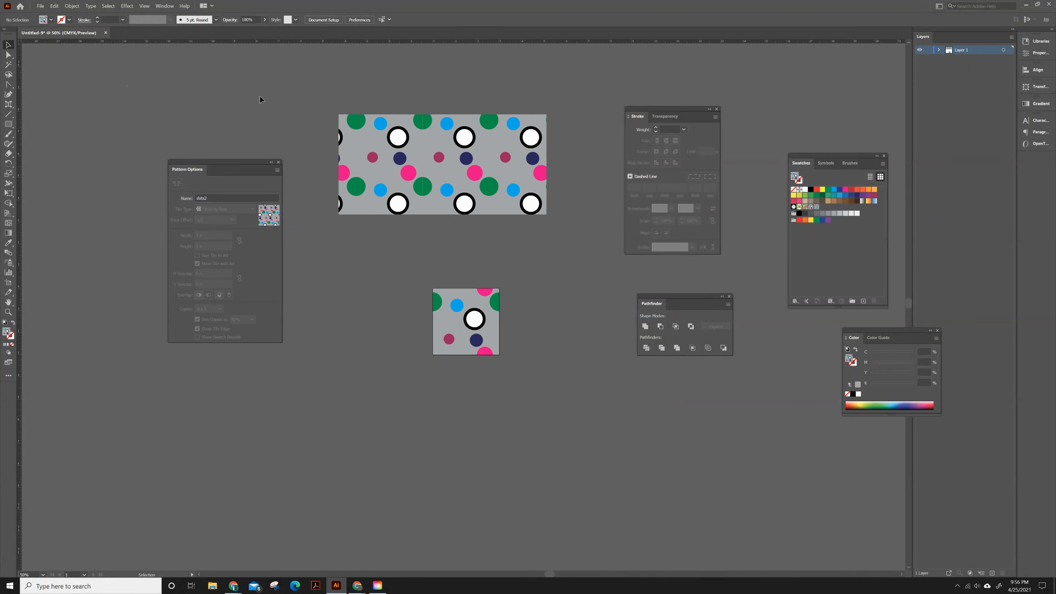
Fill the rectangle above the tile with dots2, enlarge it to about 12.5 × 8.7 in and move it clear of the tile.
click(817, 208)
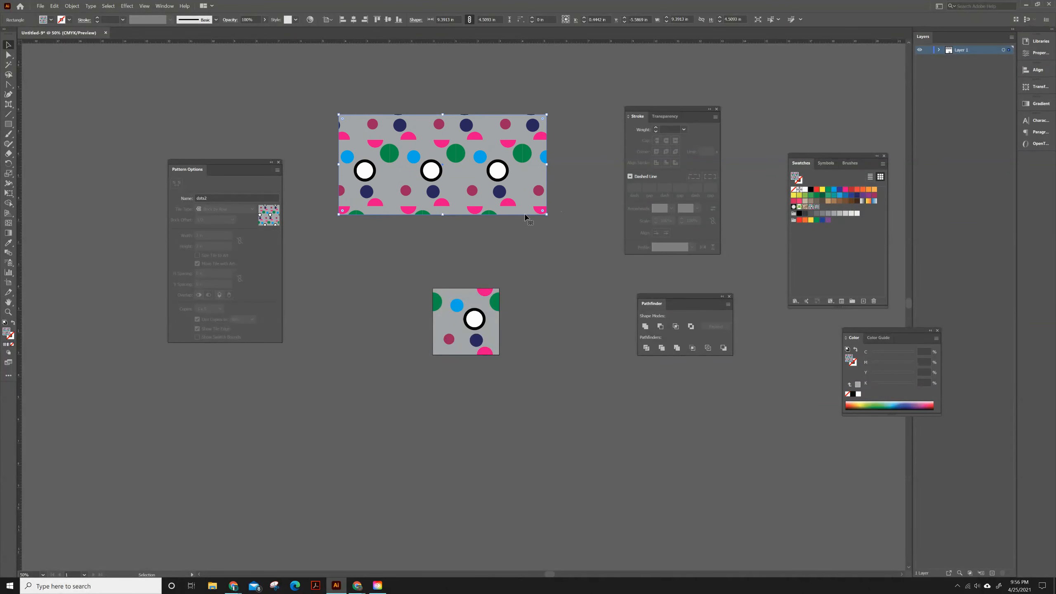
drag(546, 215, 616, 308)
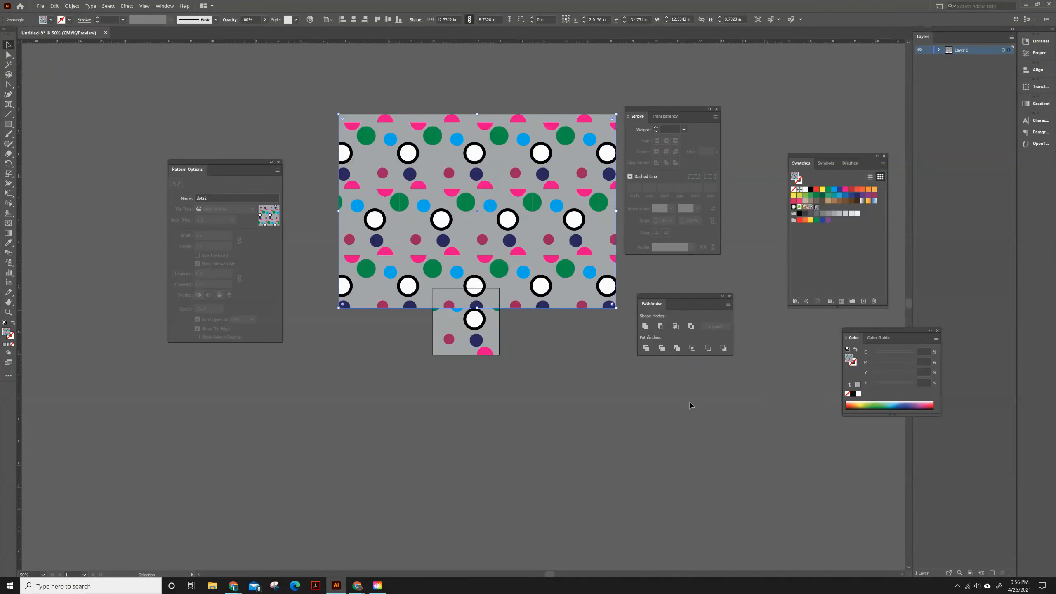
drag(494, 217, 435, 175)
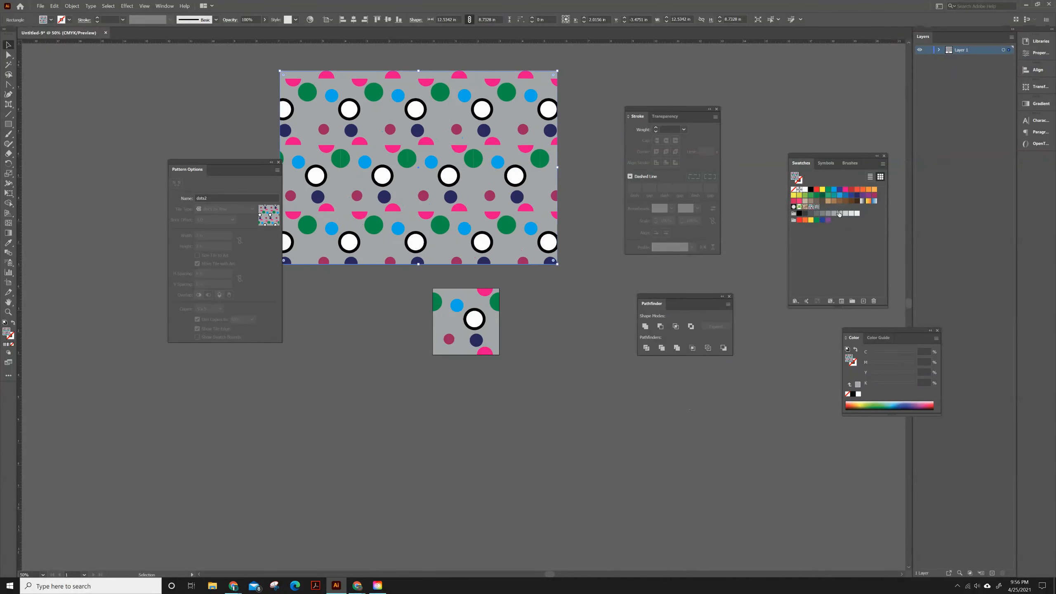
Switch the rectangle's fill to Dots and back to dots2 for comparison, and reposition the rectangle above the tile.
click(812, 207)
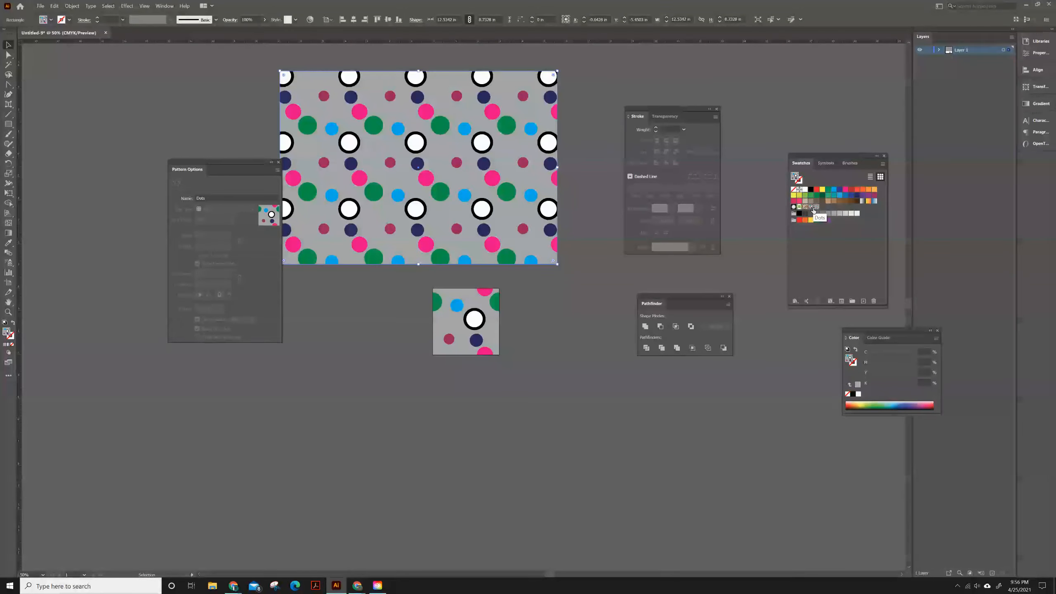
click(816, 207)
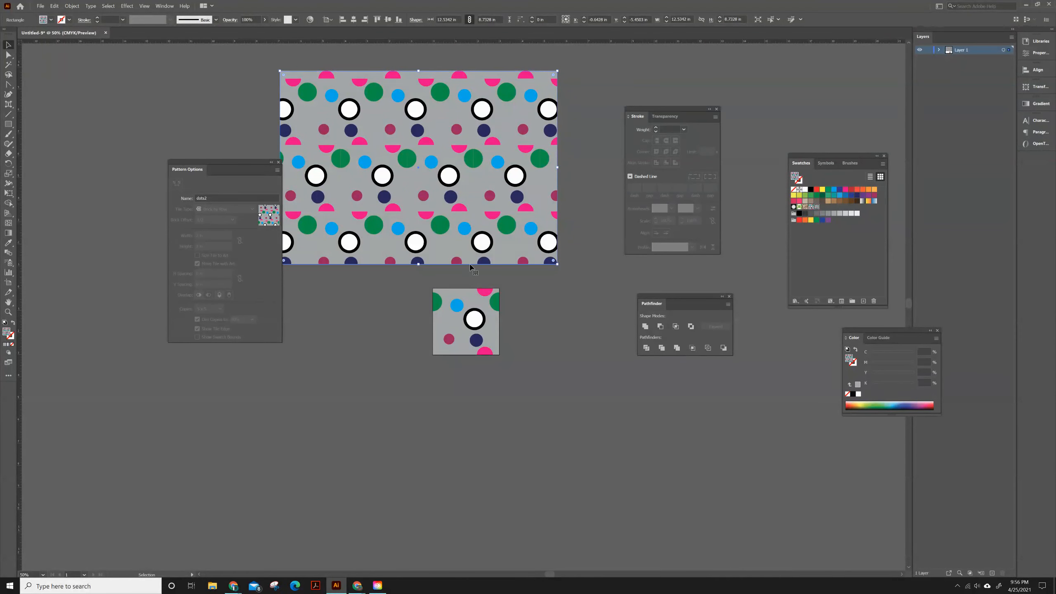
drag(479, 141, 520, 148)
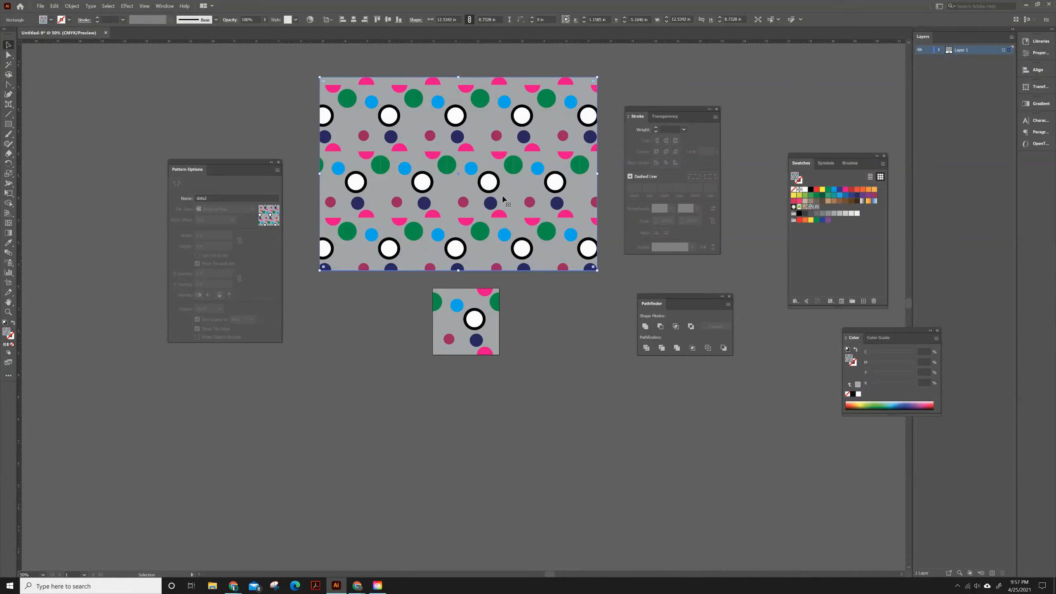
drag(381, 151, 310, 142)
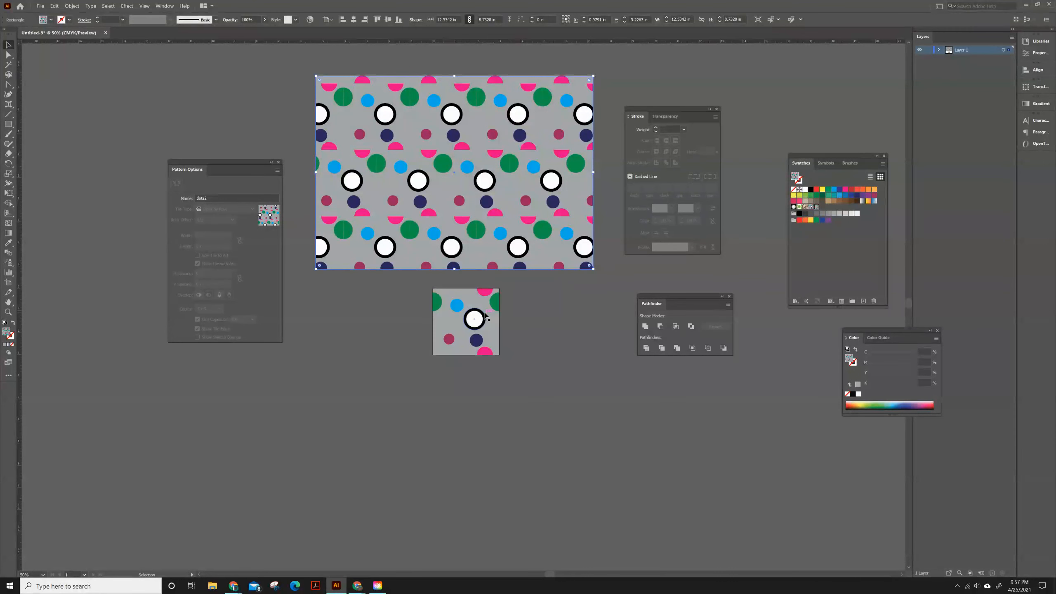
drag(406, 151, 406, 142)
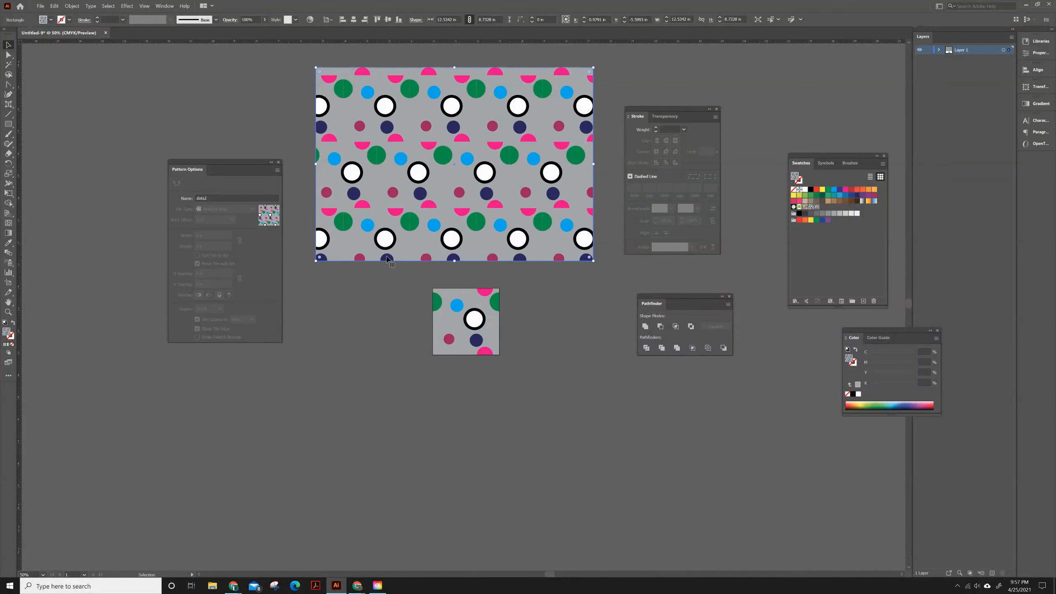
Draw a second rectangle filled with dots2, about 18 × 6.6 in, below the tile.
click(8, 123)
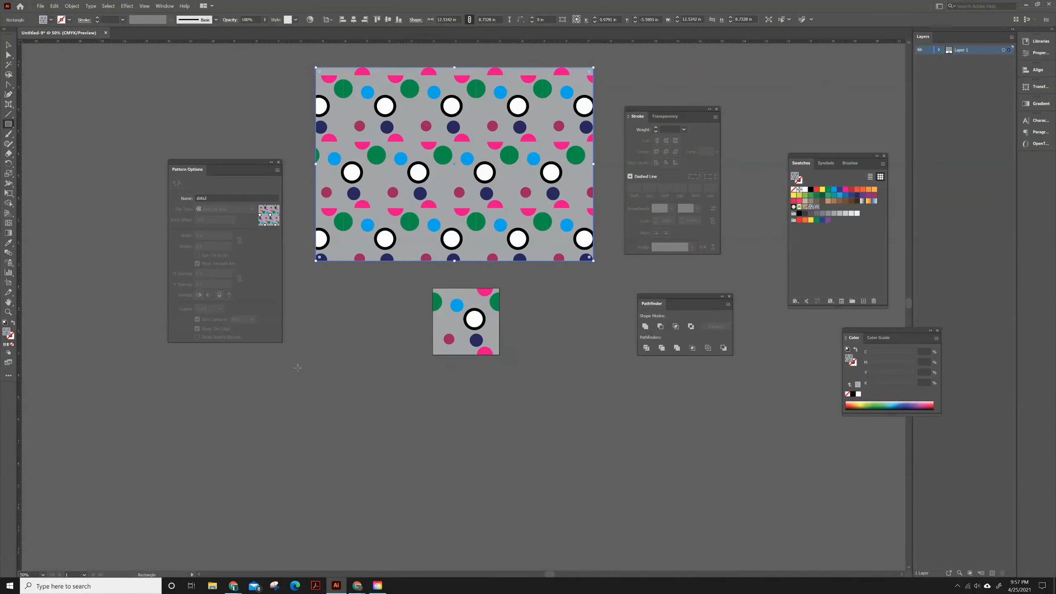
drag(307, 366, 705, 512)
right_click(759, 411)
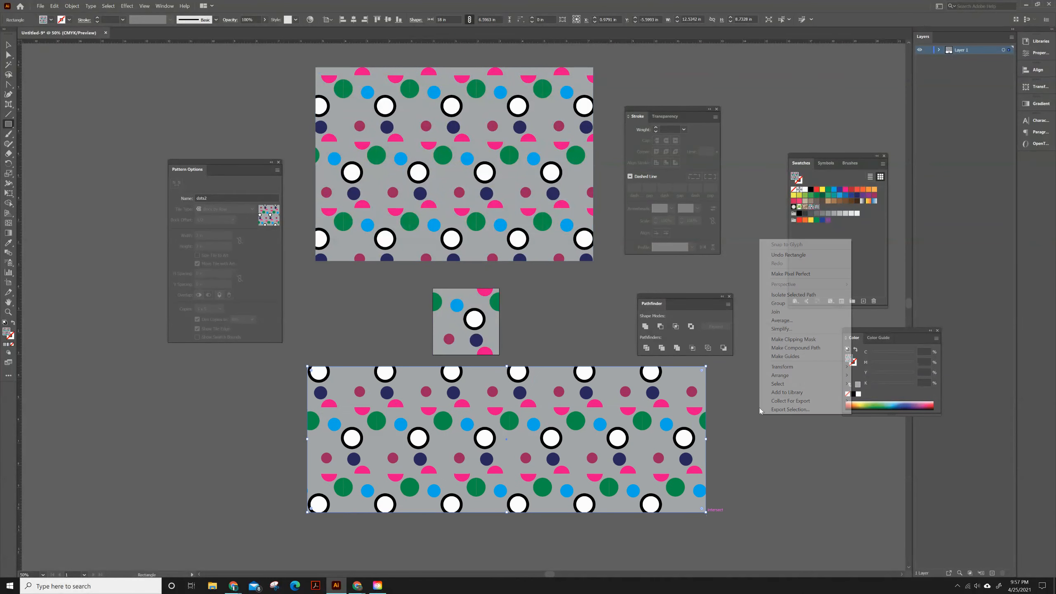
click(814, 210)
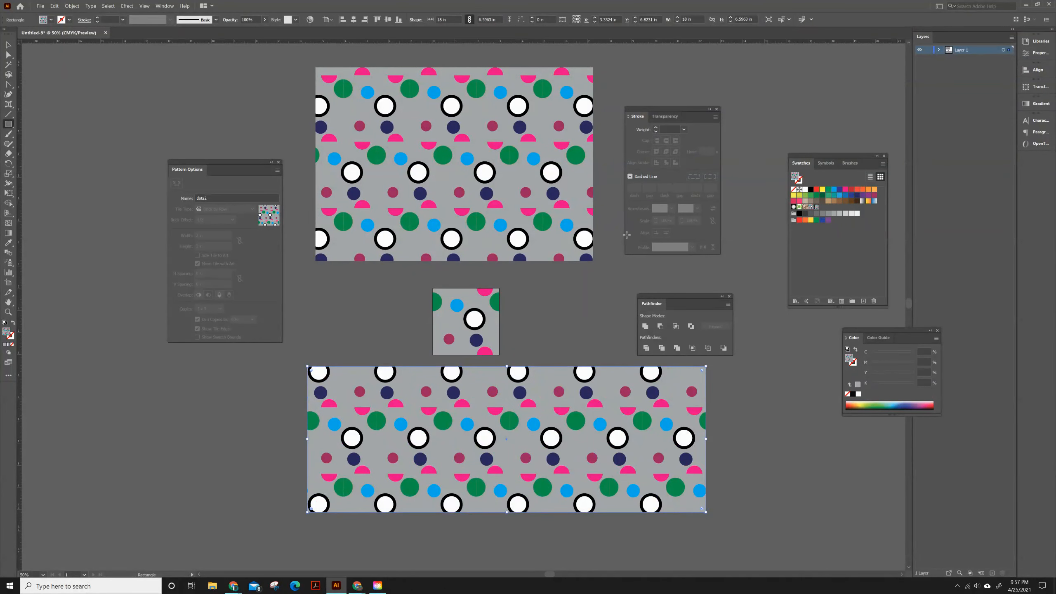
Fill the rectangle below the tile with the last brick pattern swatch, and delete that swatch from the document.
click(815, 208)
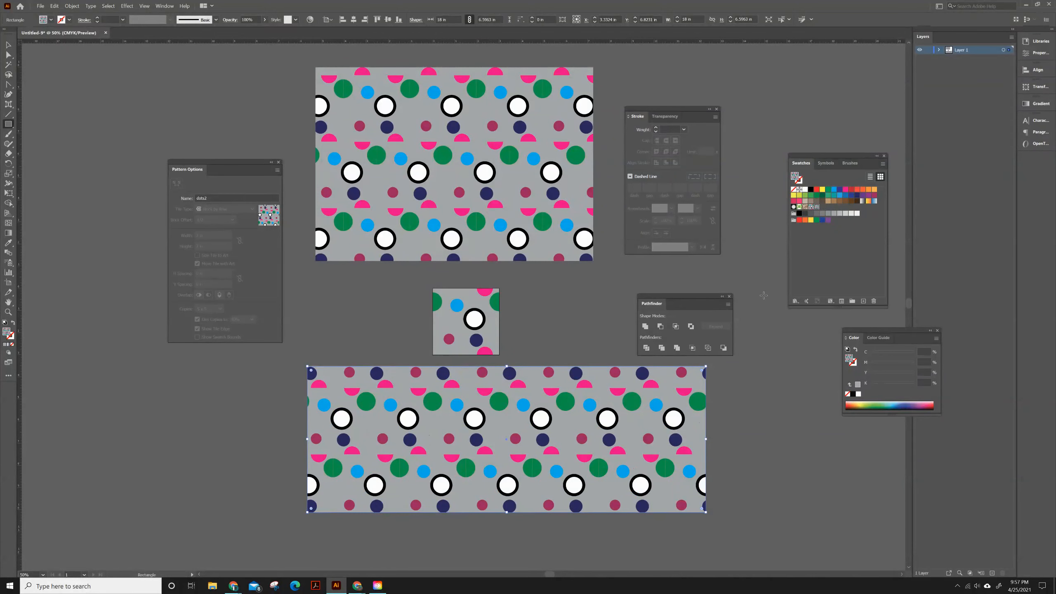
click(873, 301)
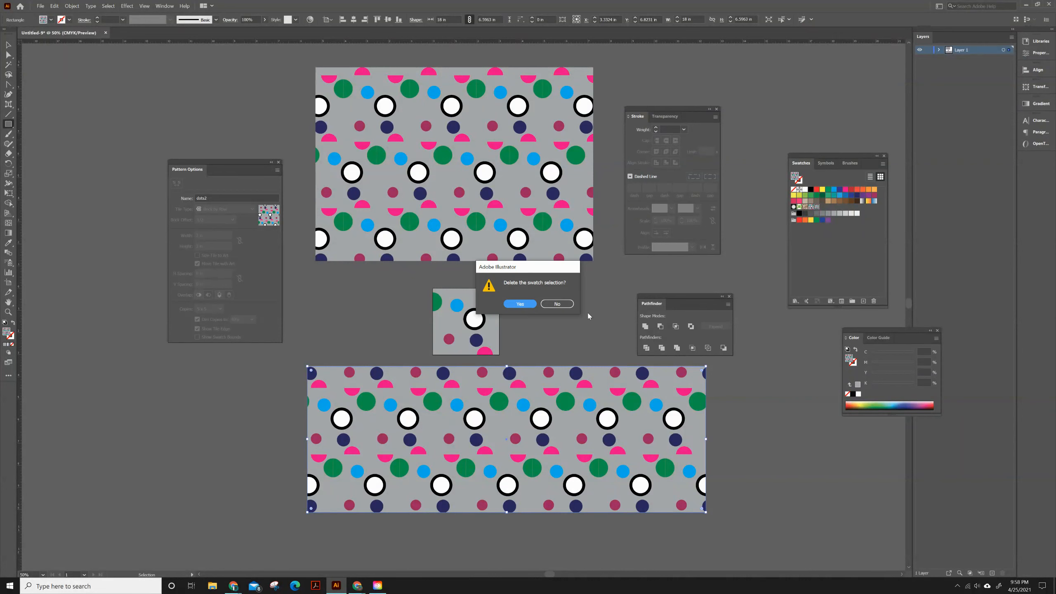
click(520, 303)
click(607, 398)
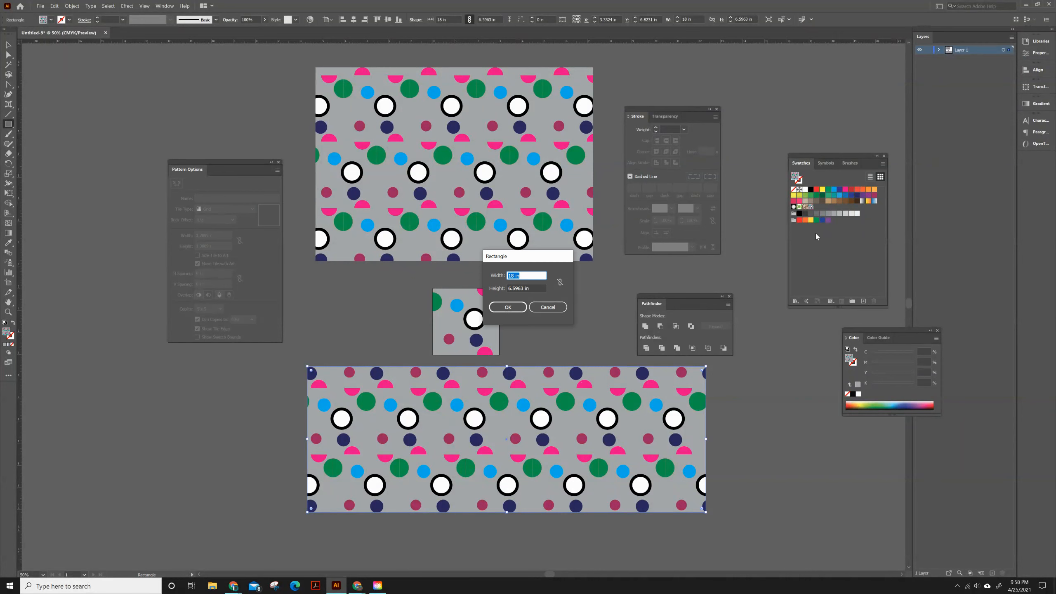
click(550, 313)
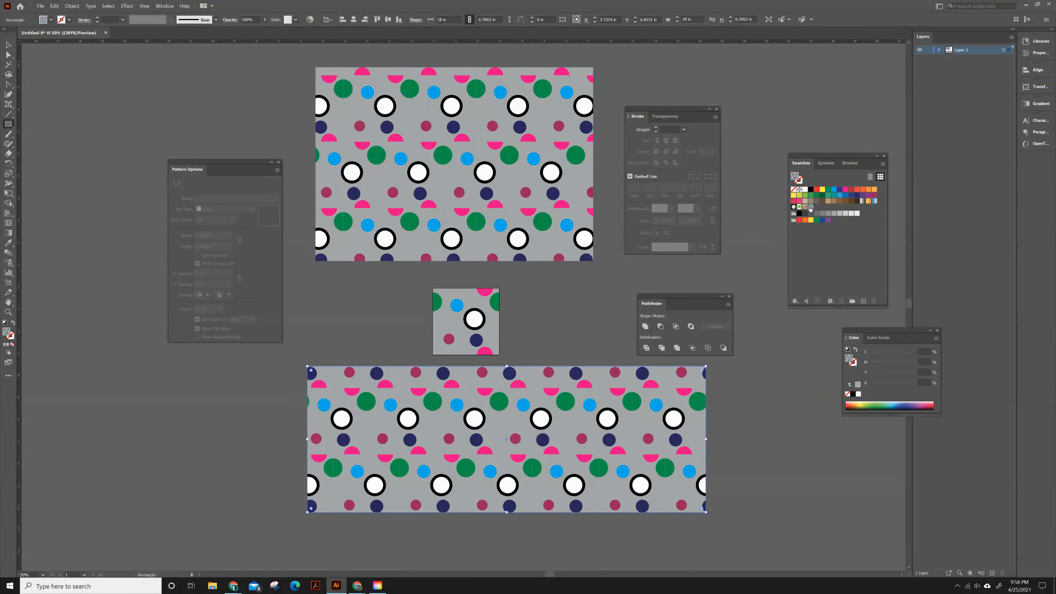
Switch the fill of the rectangle below the tile to the Dots pattern, and delete the rectangle.
click(8, 45)
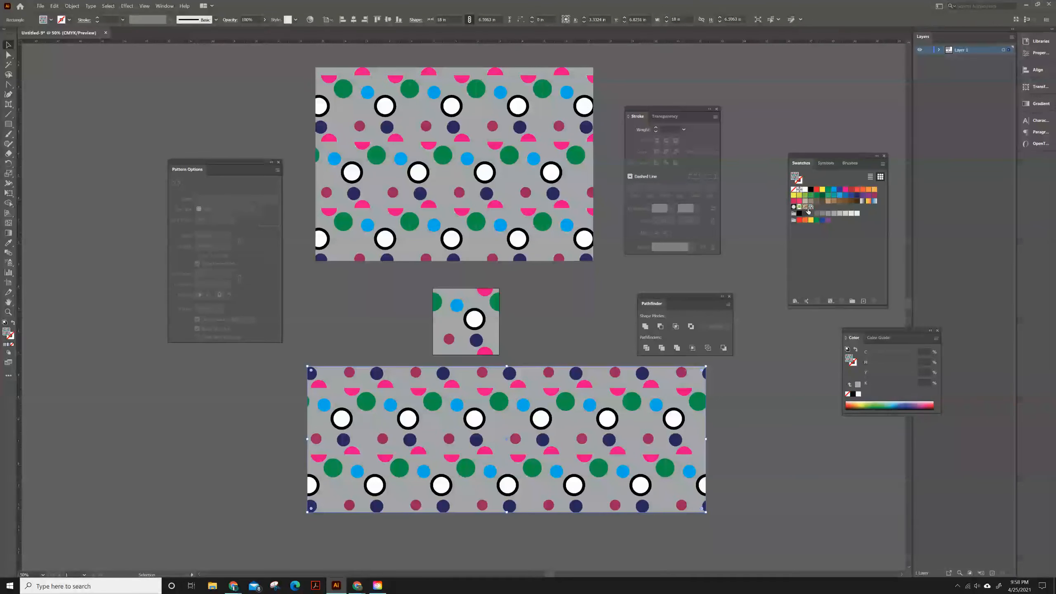
click(810, 206)
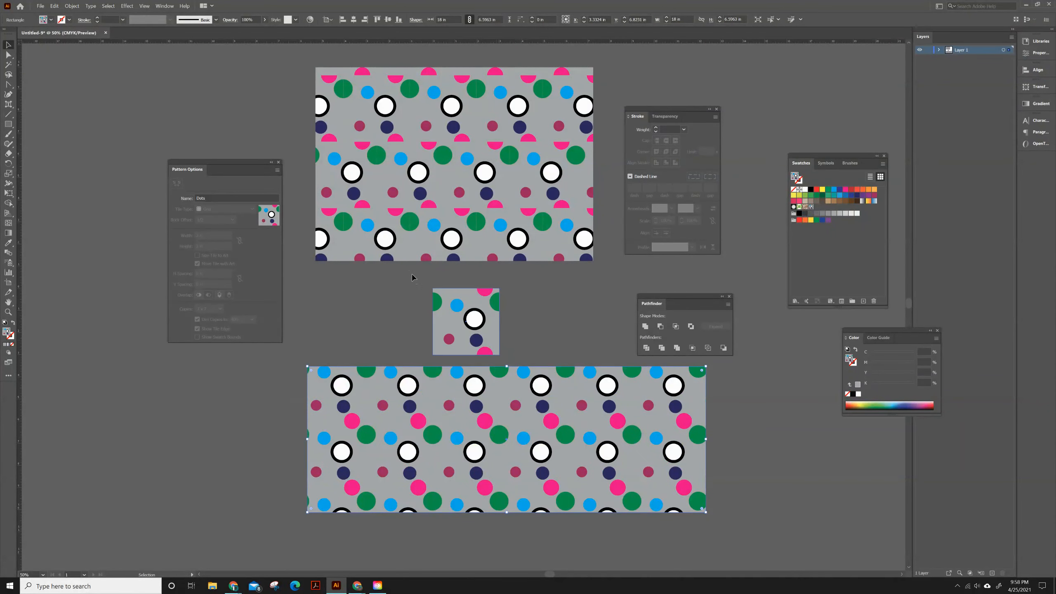
drag(487, 340, 821, 286)
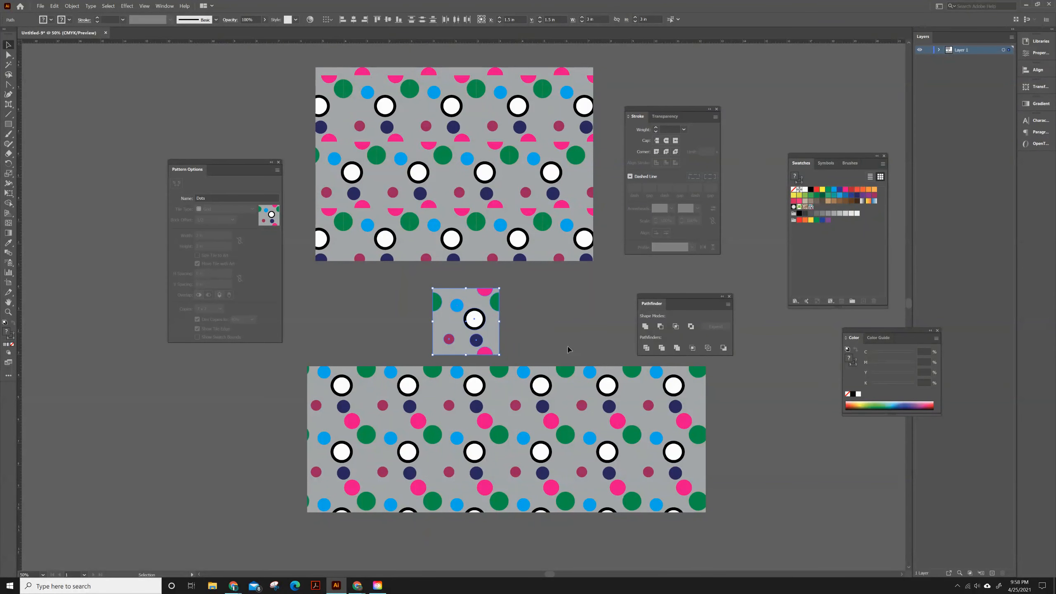
click(518, 437)
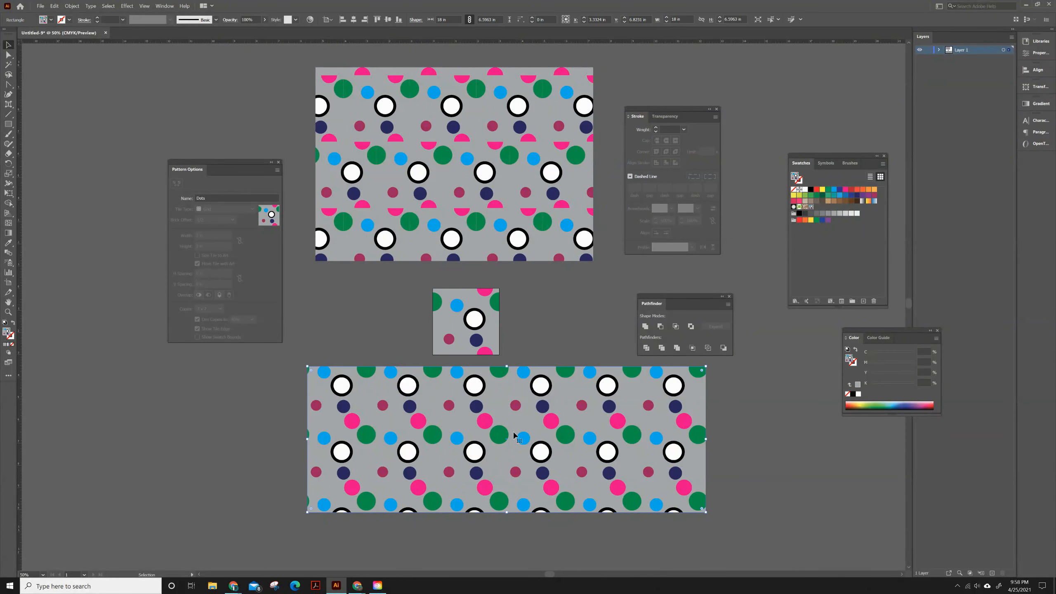
key(Delete)
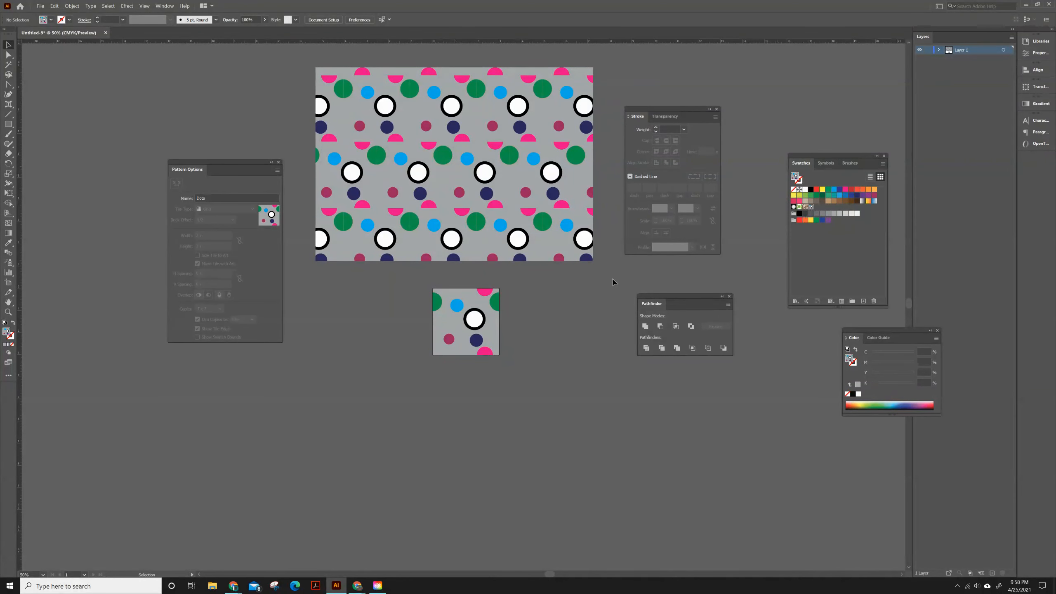
Nudge the remaining rectangle above the tile slightly sideways and fill it with the Dots pattern.
mouse_move(489, 172)
mouse_down()
mouse_move(511, 175)
mouse_move(514, 192)
mouse_move(497, 172)
mouse_up()
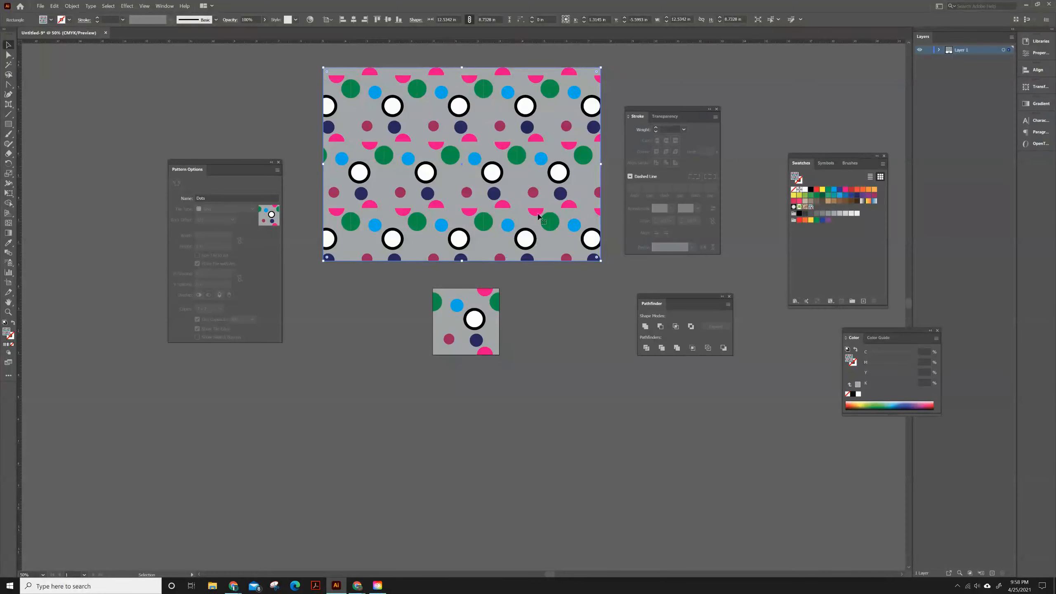
click(810, 206)
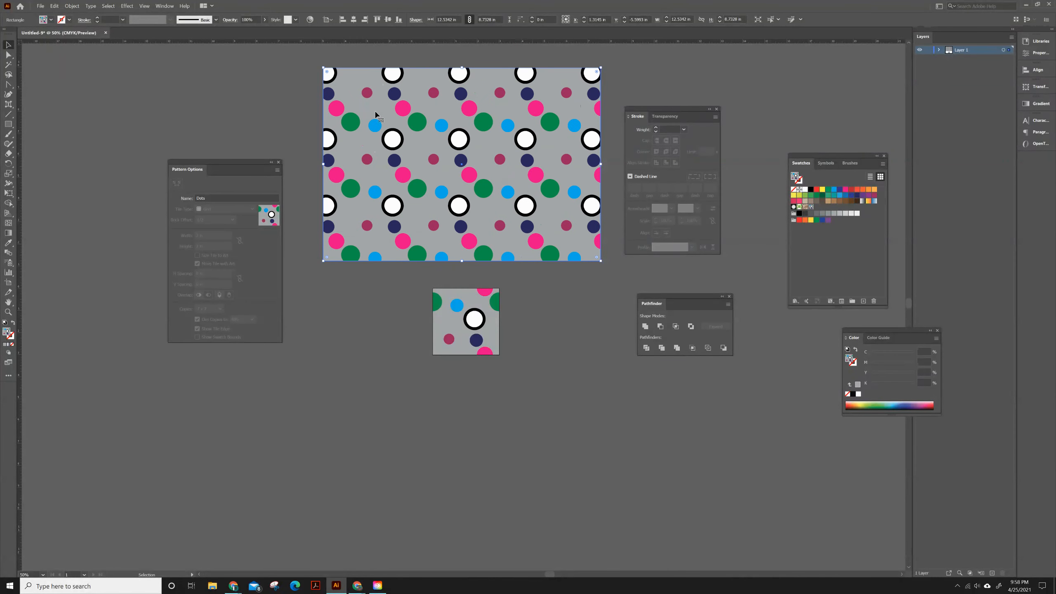